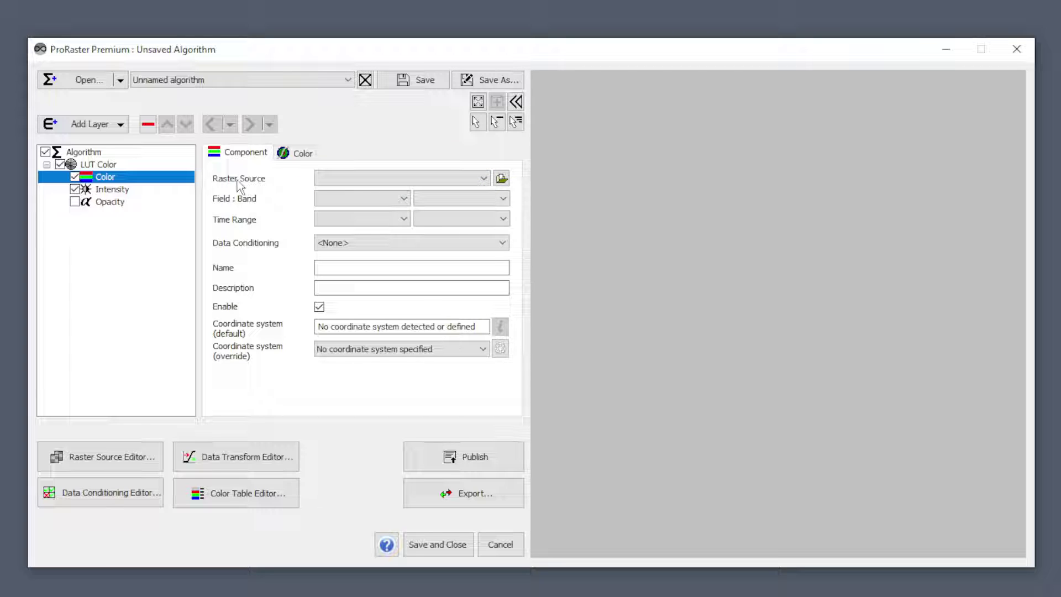
# Add a new raster source in the Raster Source Editor and name it MERIT DEM.
pyautogui.moveTo(281, 185)
pyautogui.click(120, 463)
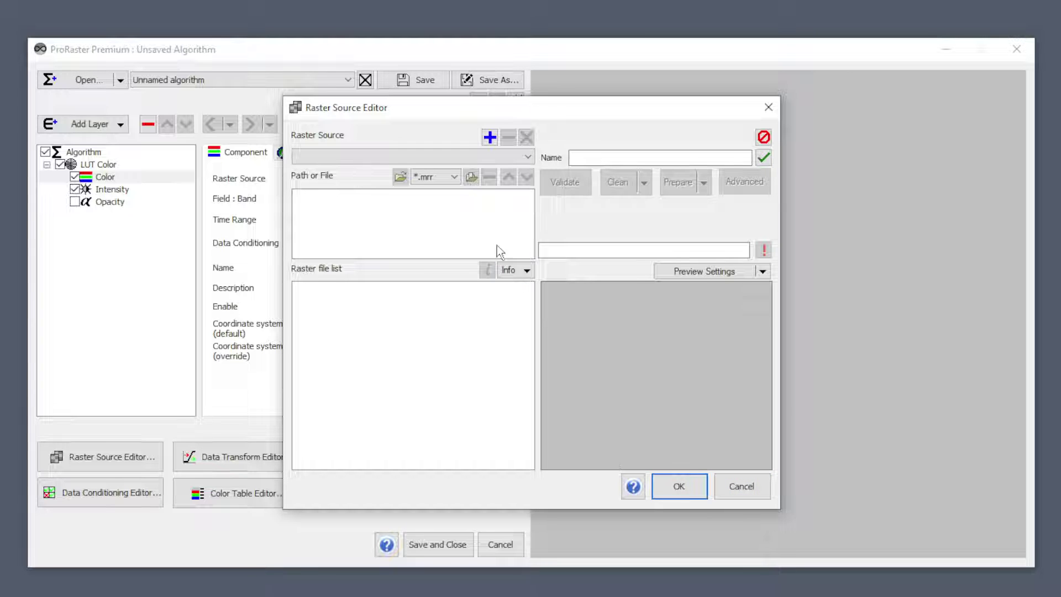
pyautogui.click(491, 140)
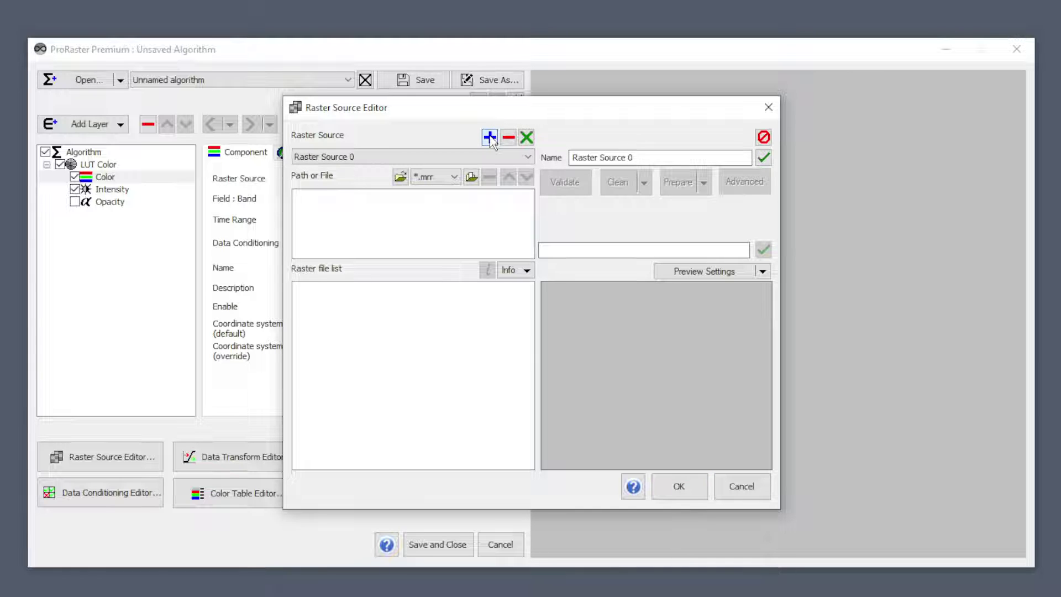
pyautogui.doubleClick(644, 157)
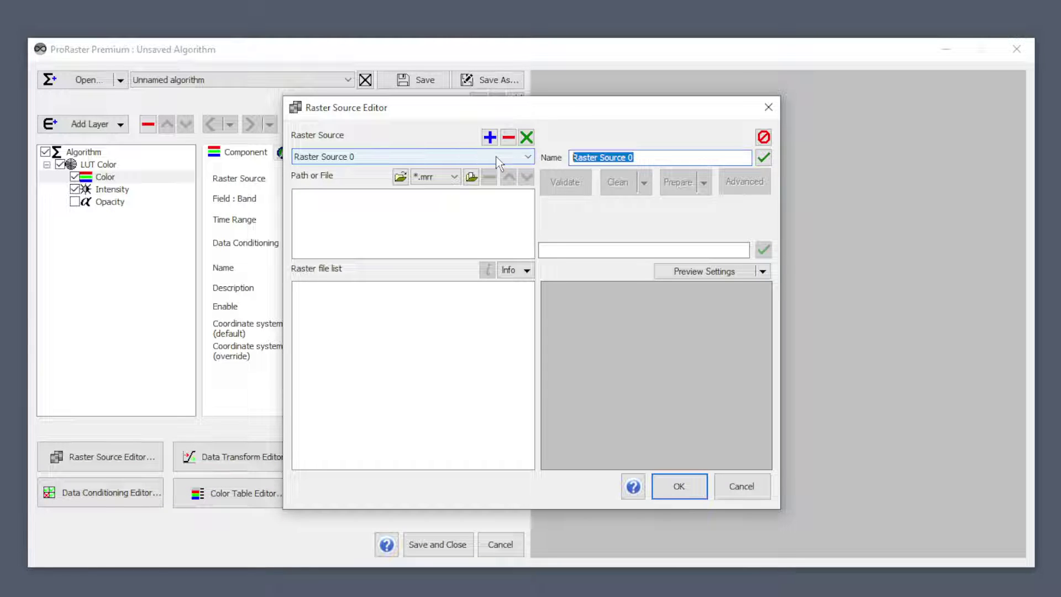
pyautogui.write('MERIT DEM')
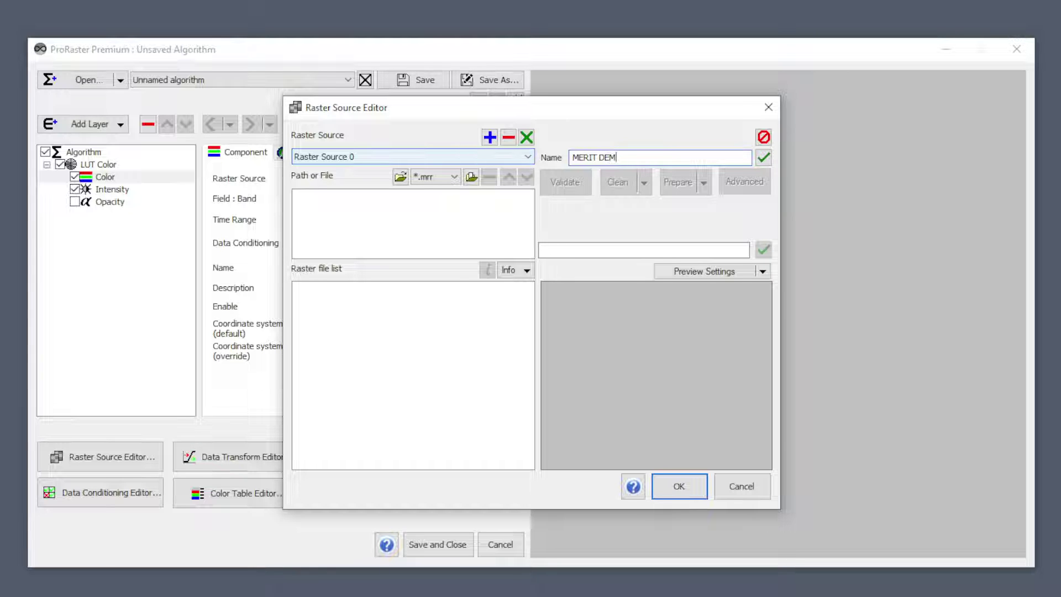
pyautogui.click(763, 157)
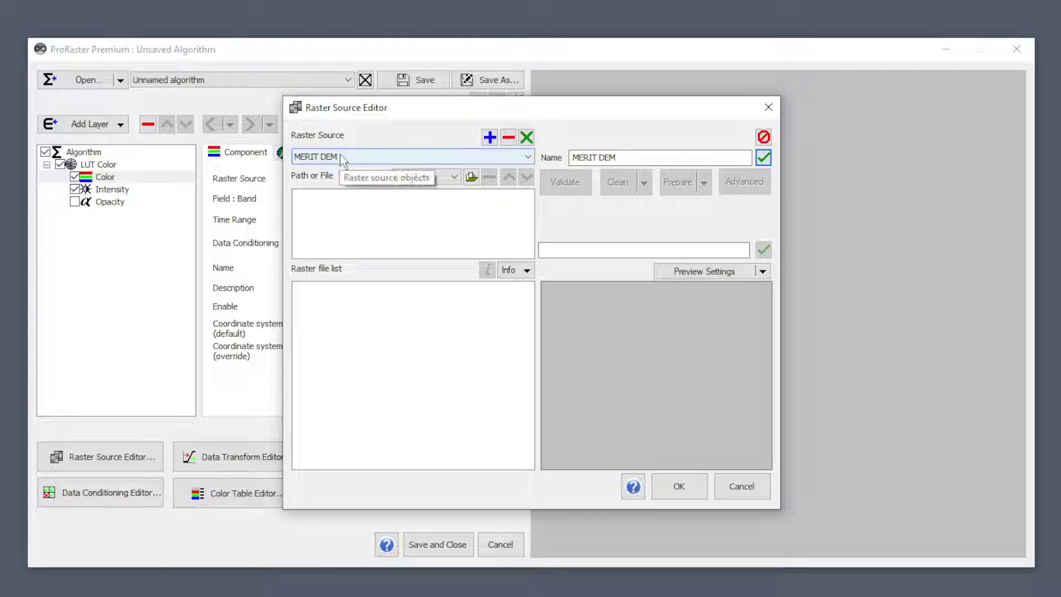
# Add the file C:/Data/MERIT/MERIT_DEM.mrr to the MERIT DEM raster source.
pyautogui.click(474, 180)
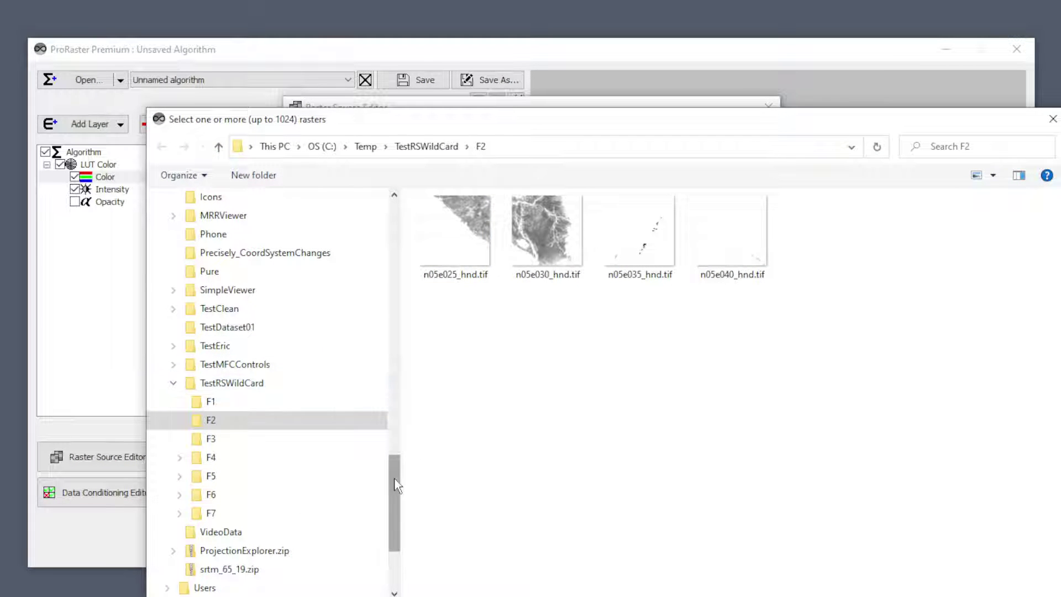
pyautogui.moveTo(395, 484); pyautogui.dragTo(399, 318)
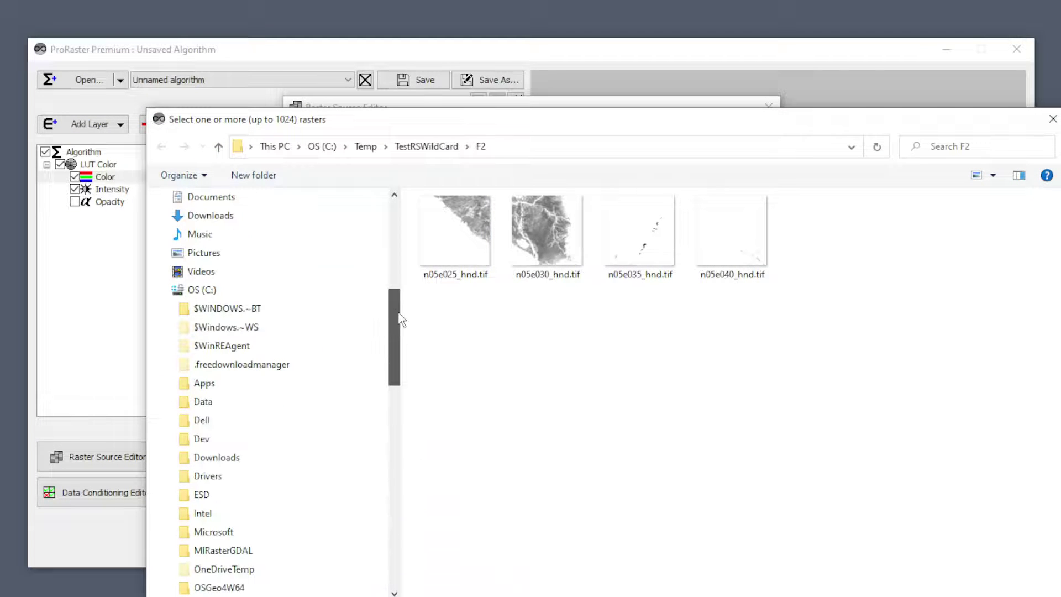
pyautogui.click(202, 407)
pyautogui.doubleClick(470, 318)
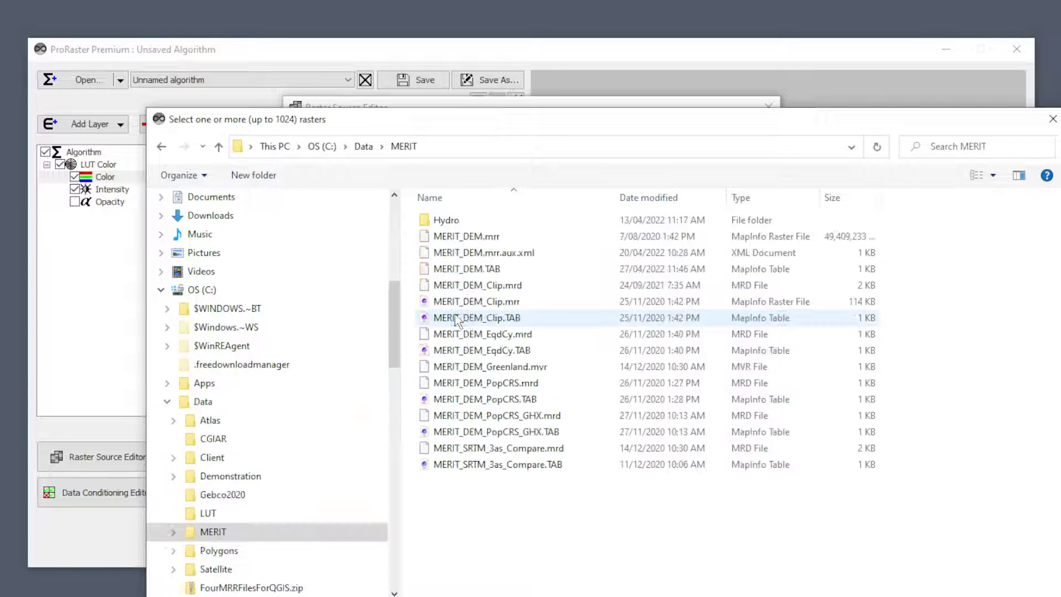
pyautogui.doubleClick(464, 237)
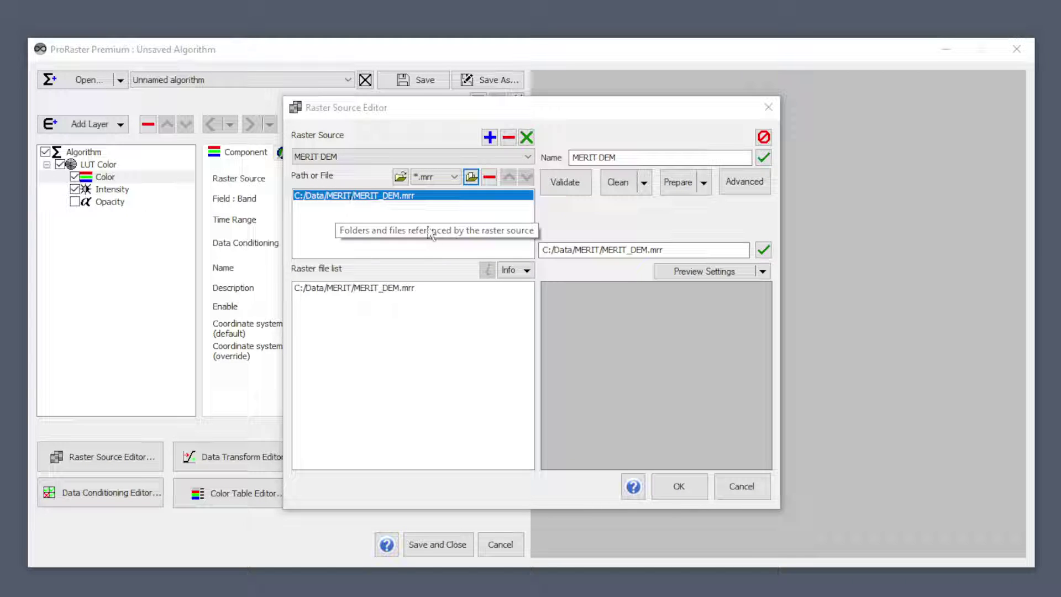
# Preview MERIT_DEM.mrr from the raster file list, and accept the new raster source.
pyautogui.click(397, 347)
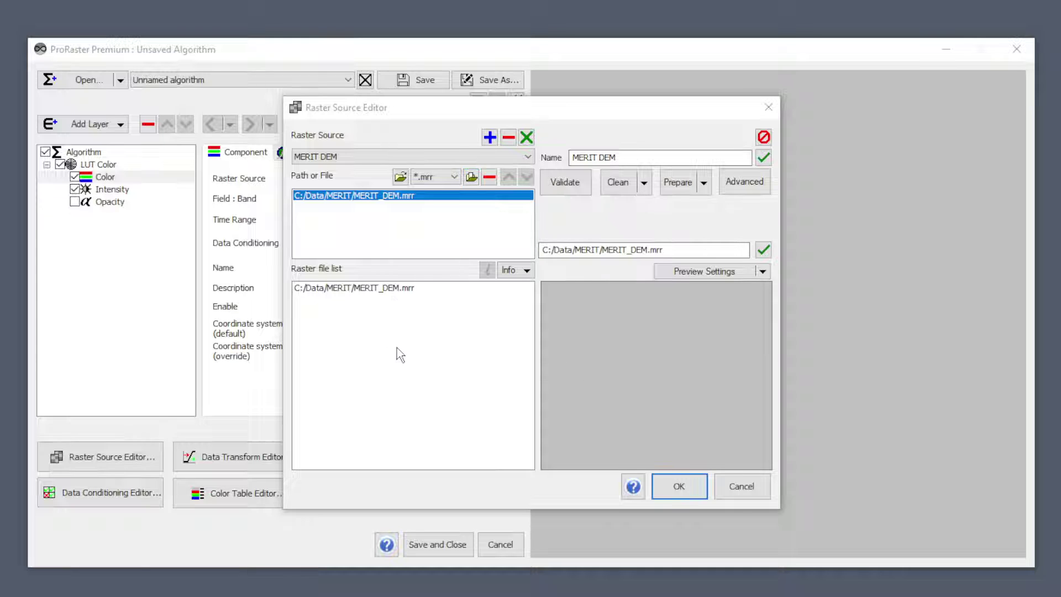
pyautogui.click(348, 289)
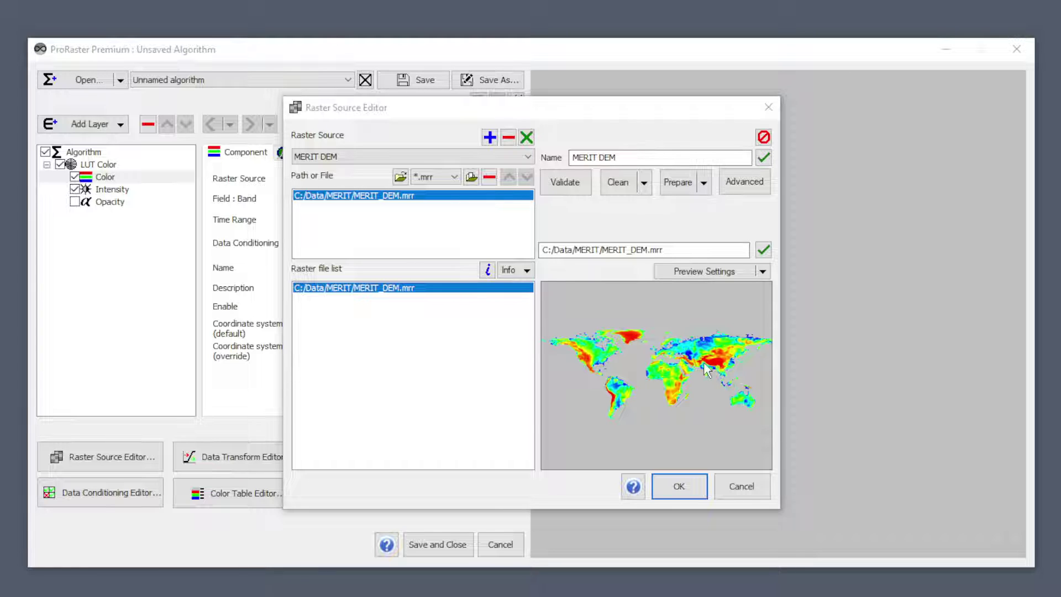
pyautogui.scroll(5, 702, 359)
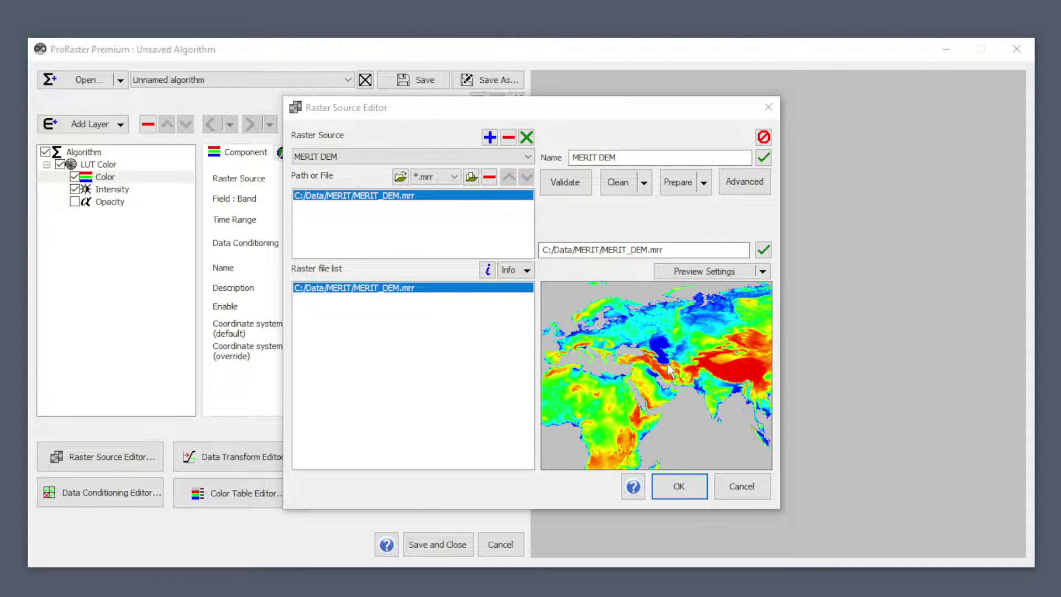
pyautogui.scroll(3, 691, 360)
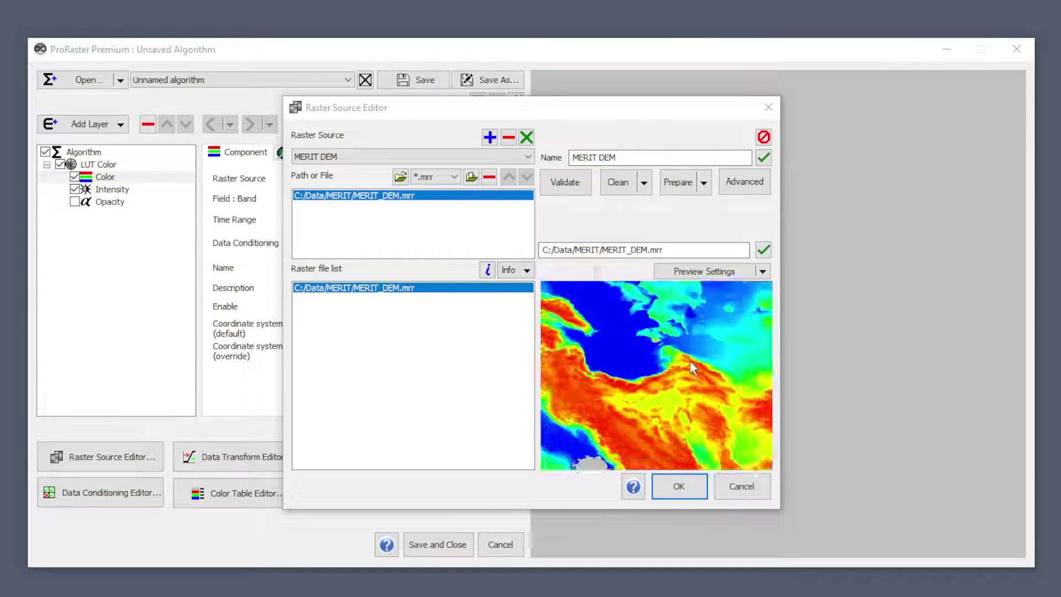
pyautogui.scroll(-8, 690, 364)
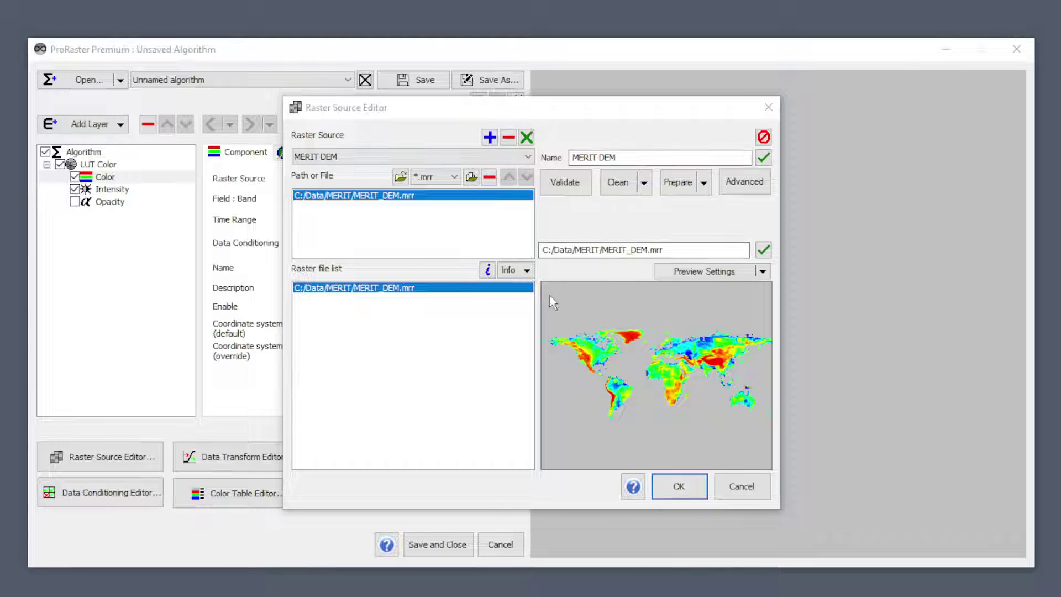
pyautogui.click(678, 489)
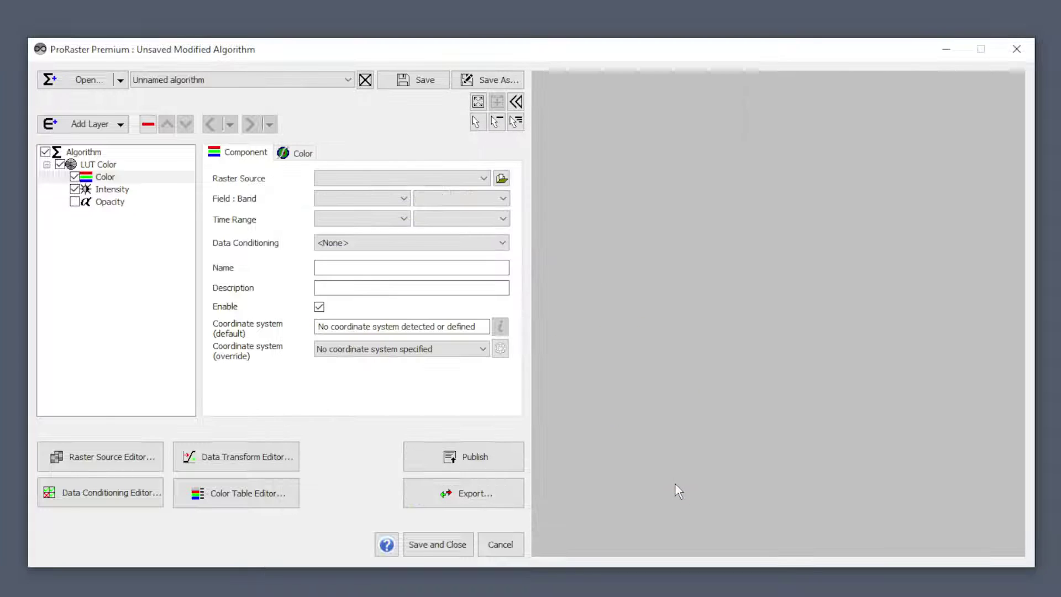
# Check the stored MERIT DEM raster source in the Raster Source Editor, and unload the unnamed algorithm without saving it.
pyautogui.click(109, 459)
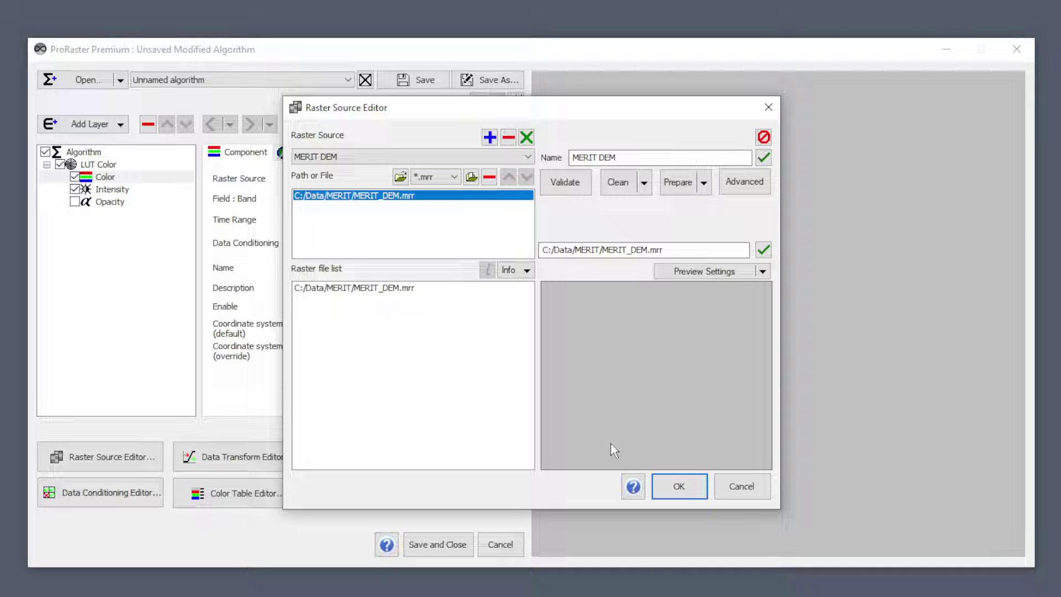
pyautogui.click(742, 487)
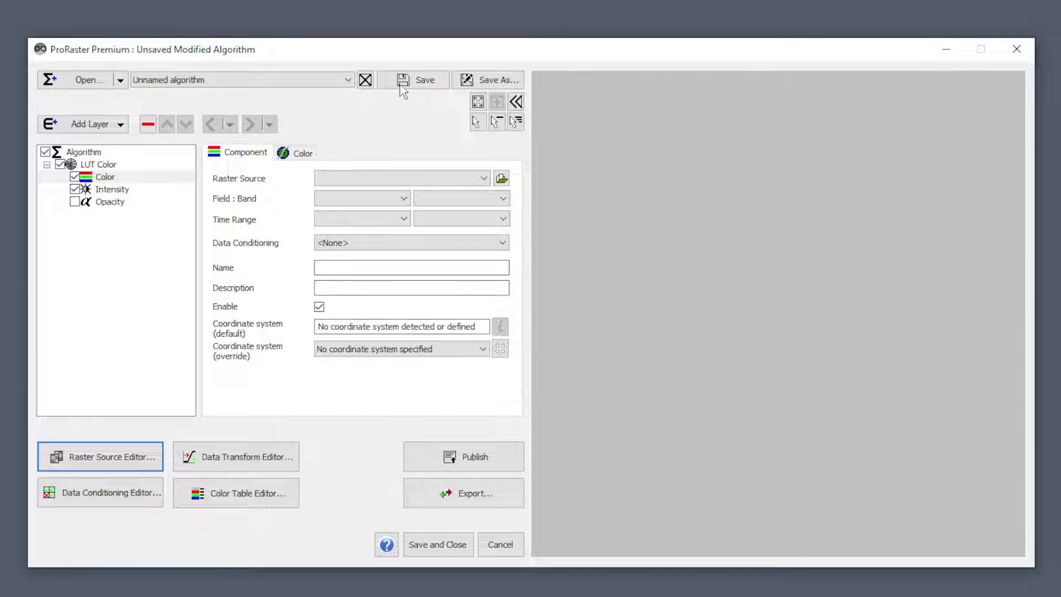
pyautogui.click(365, 80)
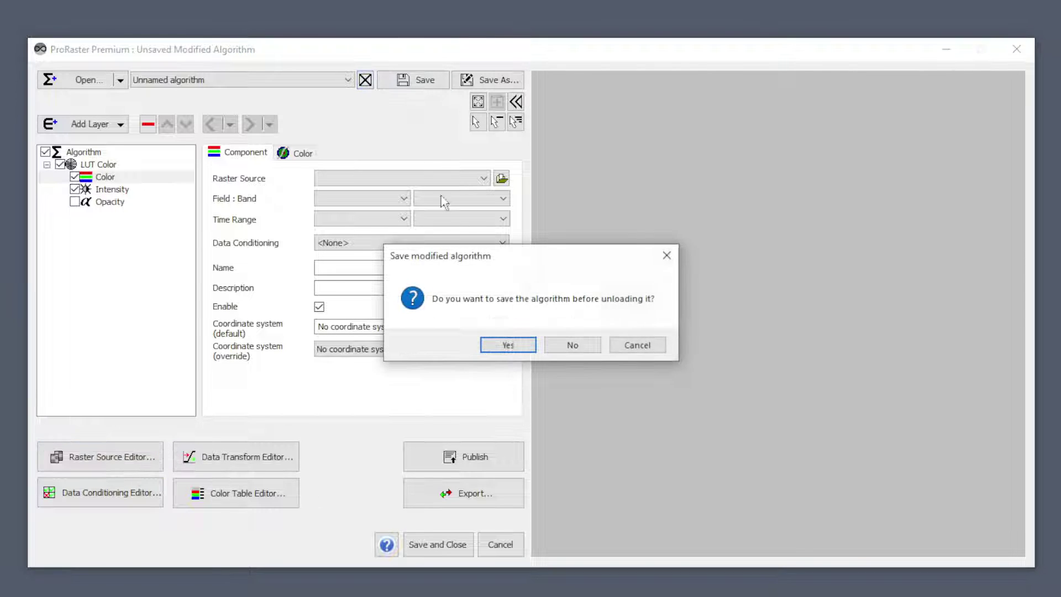
pyautogui.click(575, 345)
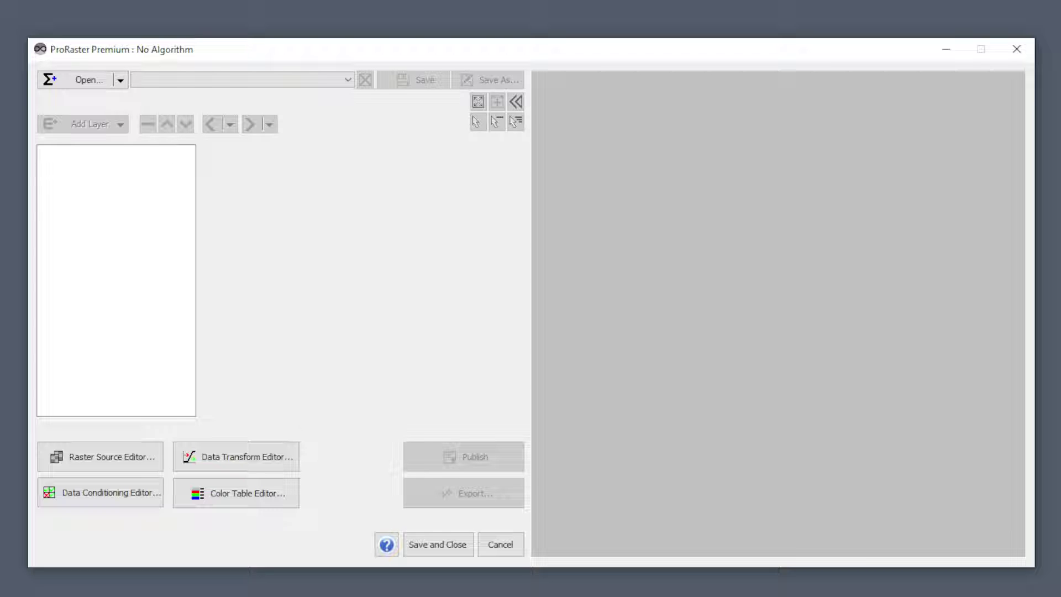
# Switch to File Explorer's Gebco2020 folder and drop the Gebco2020_DEM raster into ProRaster's map preview.
pyautogui.click(218, 569)
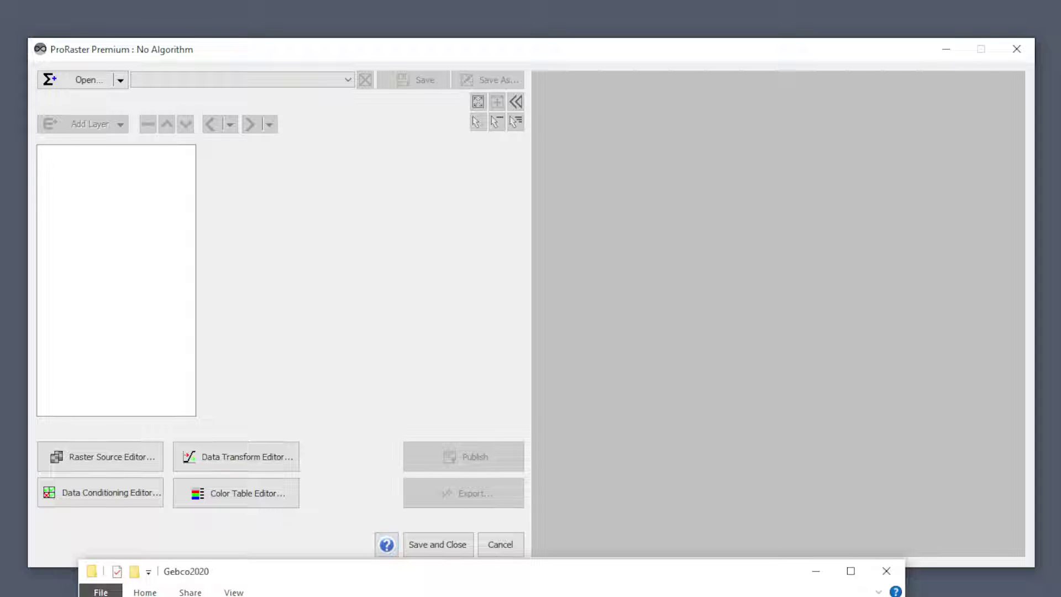
pyautogui.moveTo(640, 301); pyautogui.dragTo(642, 344)
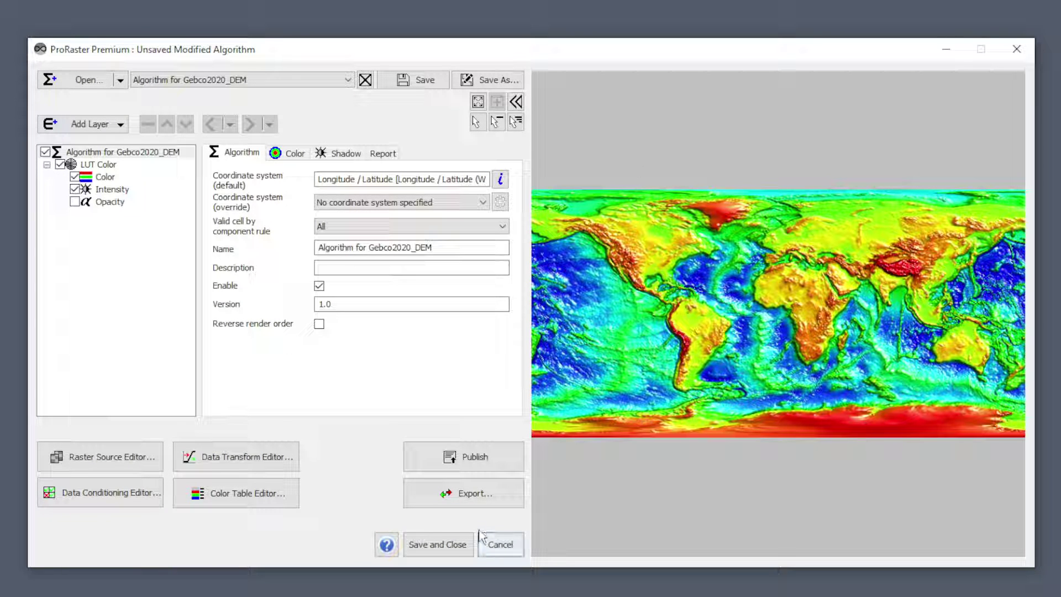
# Examine the list of available raster sources in the Raster Source Editor, and leave it without changes.
pyautogui.click(116, 459)
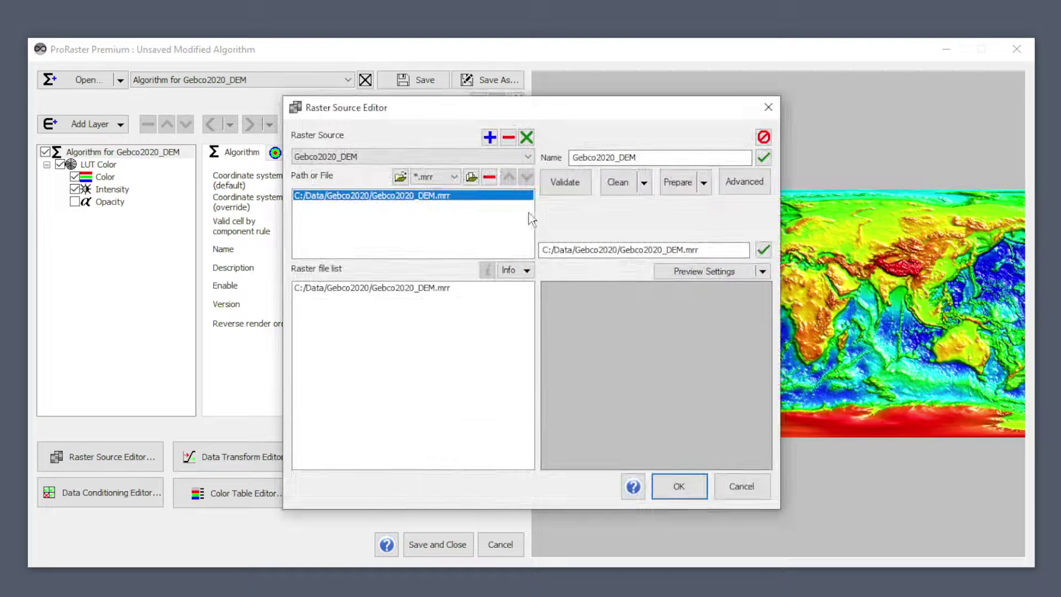
pyautogui.click(530, 158)
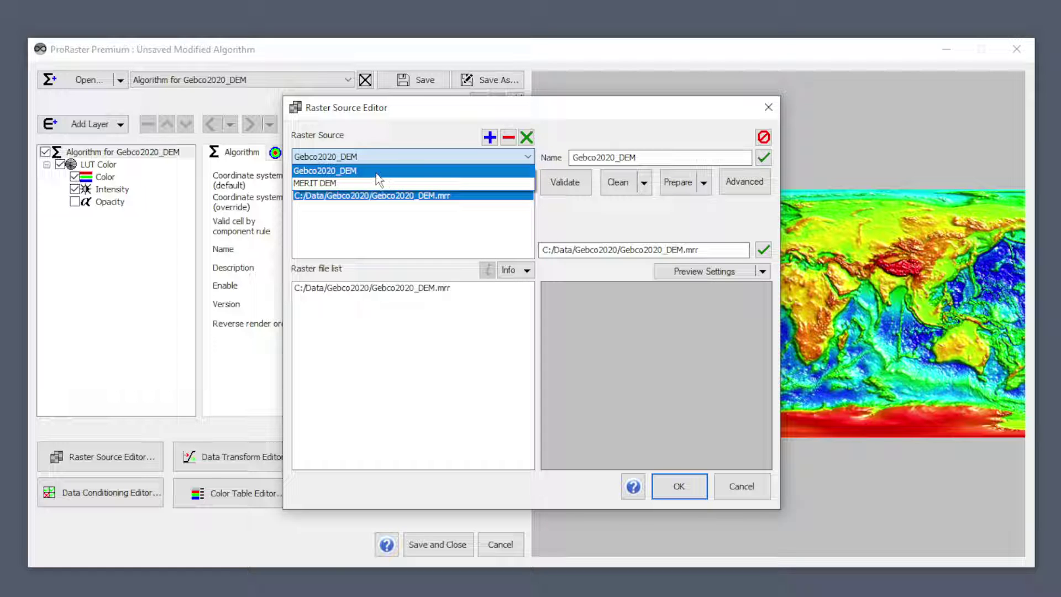
pyautogui.click(744, 489)
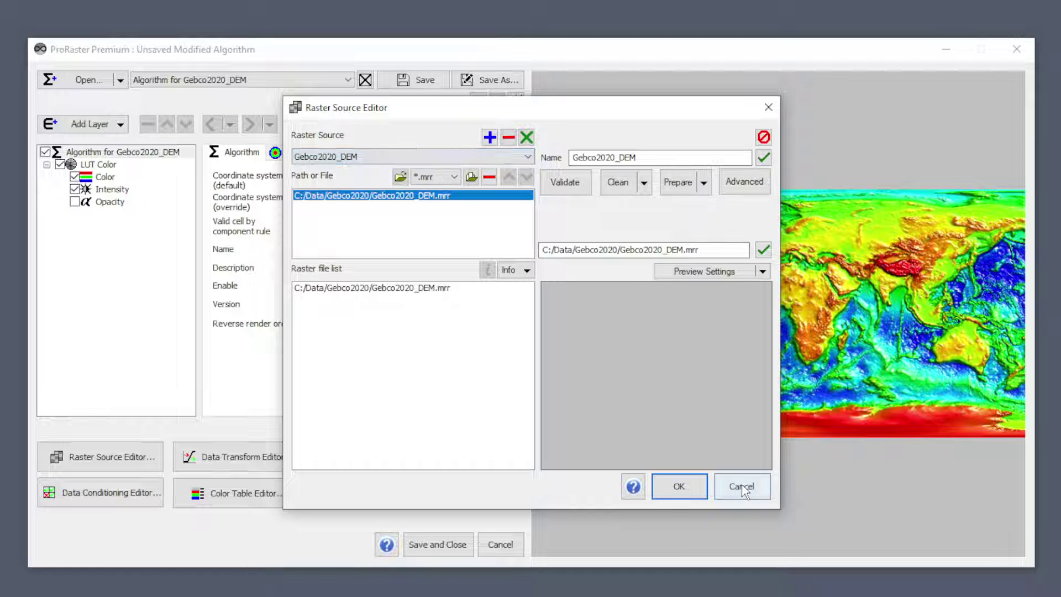
pyautogui.click(743, 488)
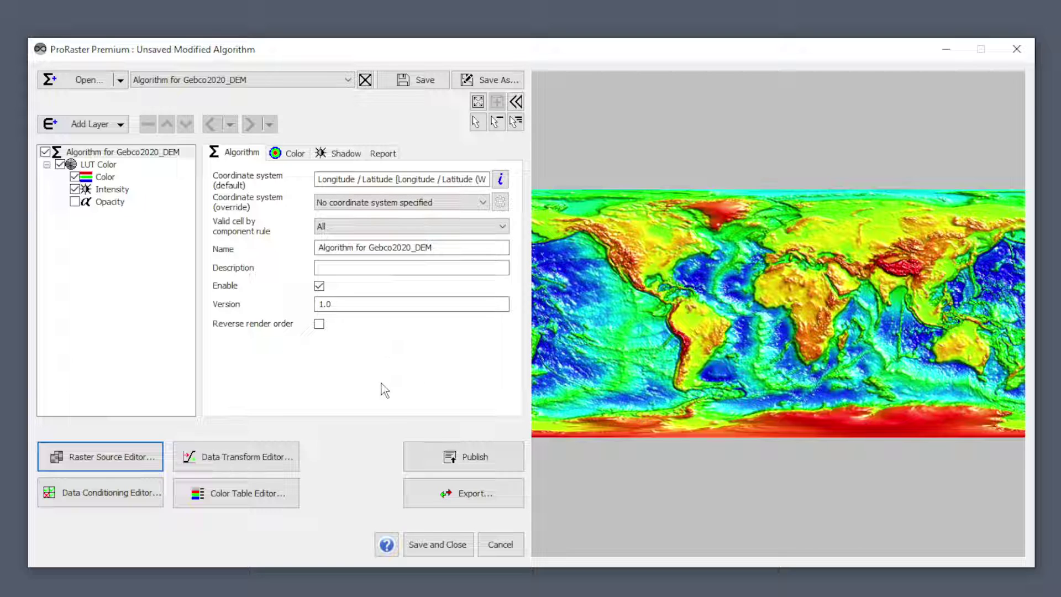
# Create a new LUT algorithm and load C:/Data/CGIAR/CGIAR_SRTM_3as.mrr as the raster source of its Color component.
pyautogui.click(121, 83)
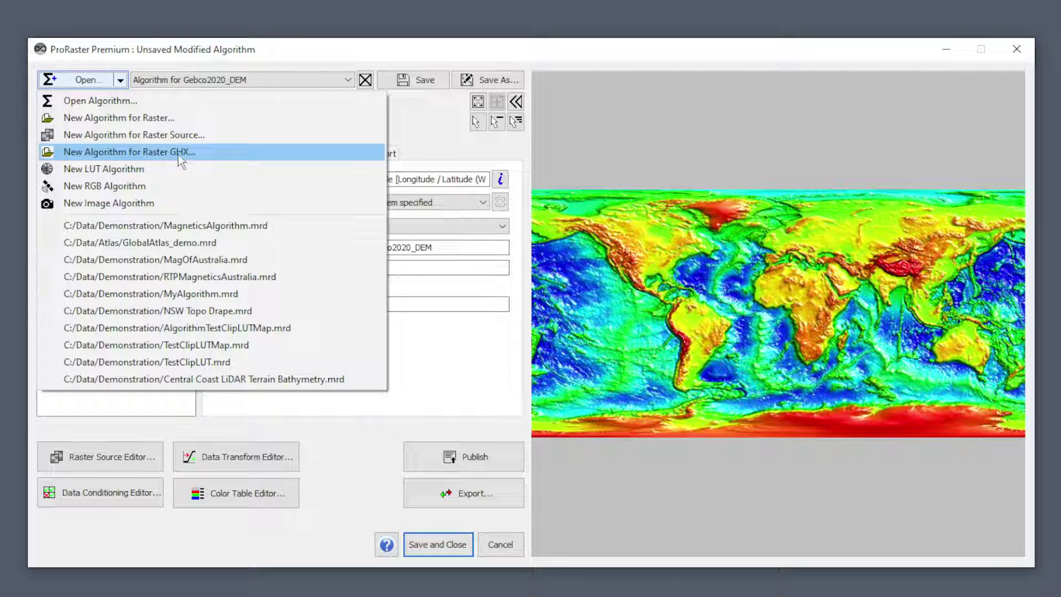
pyautogui.click(135, 176)
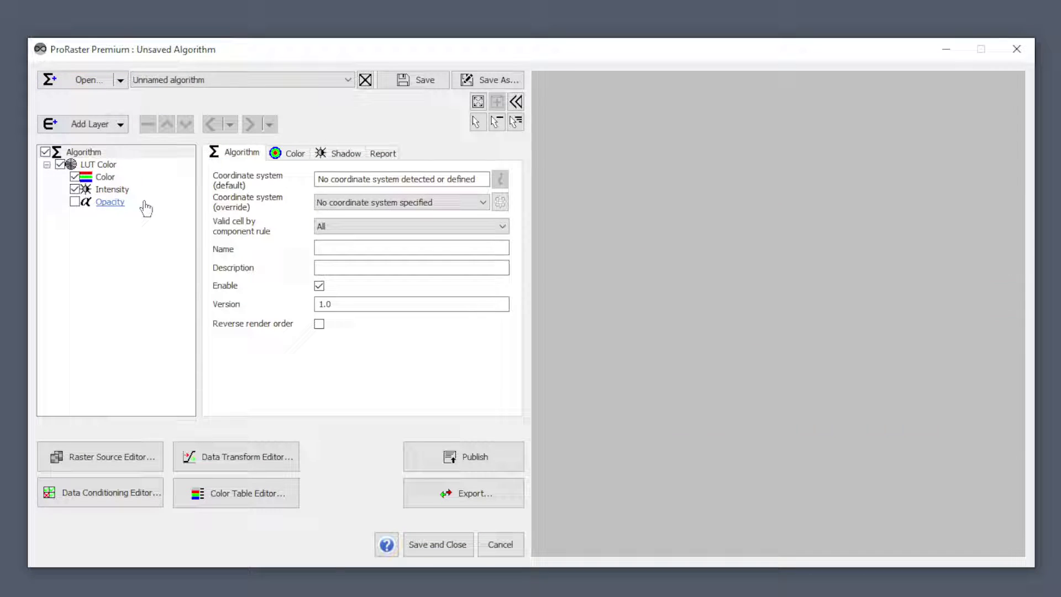
pyautogui.click(106, 177)
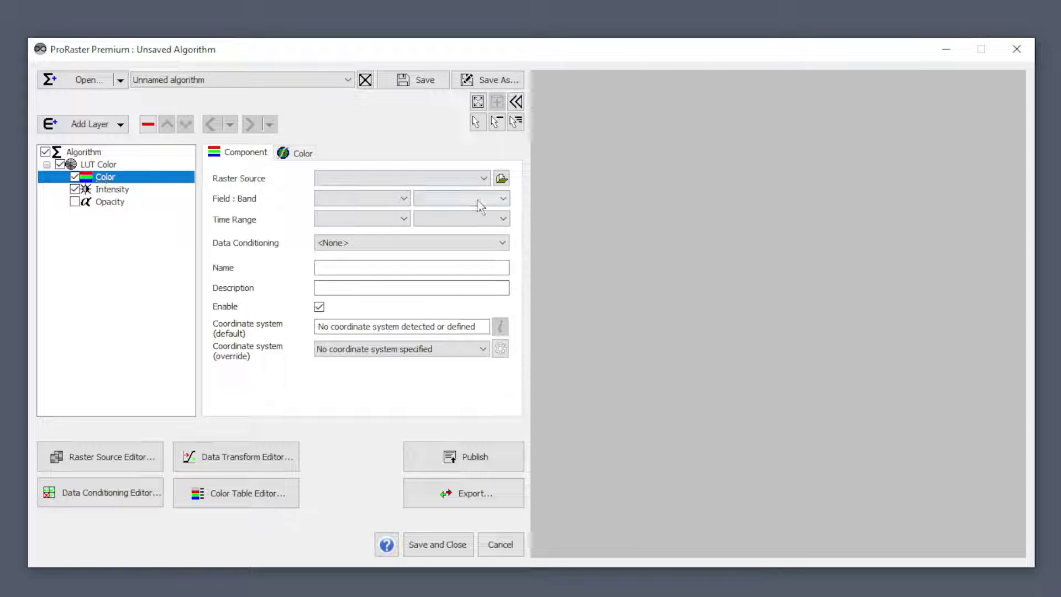
pyautogui.click(502, 179)
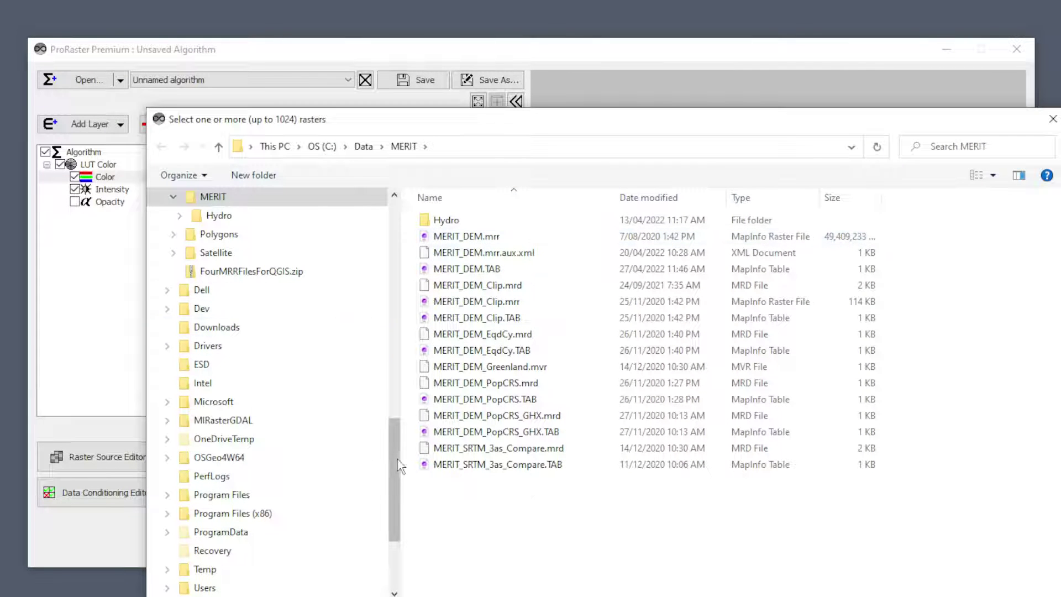
pyautogui.moveTo(391, 470); pyautogui.dragTo(391, 417)
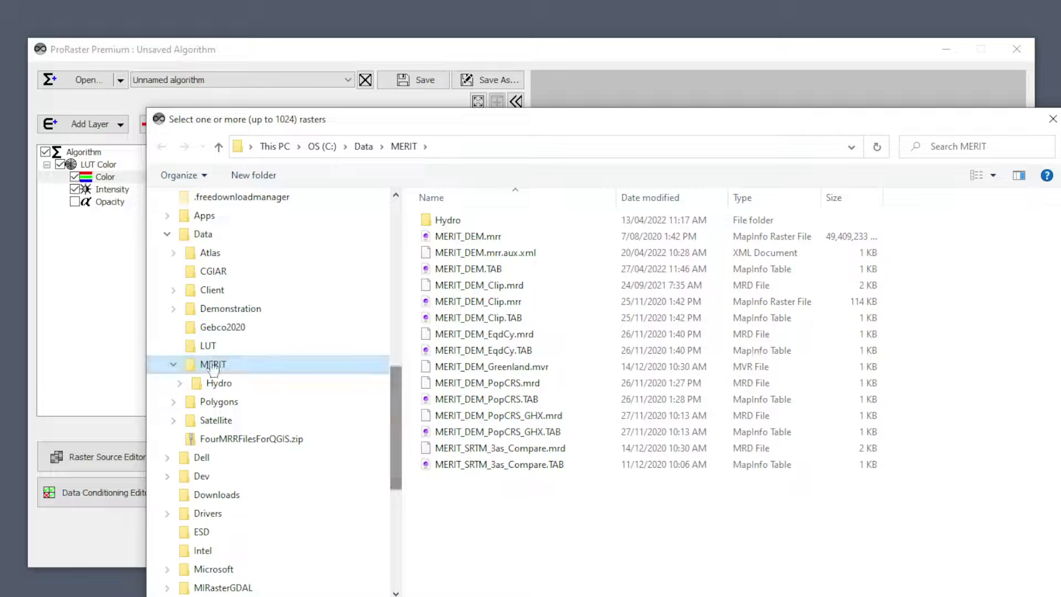
pyautogui.click(214, 272)
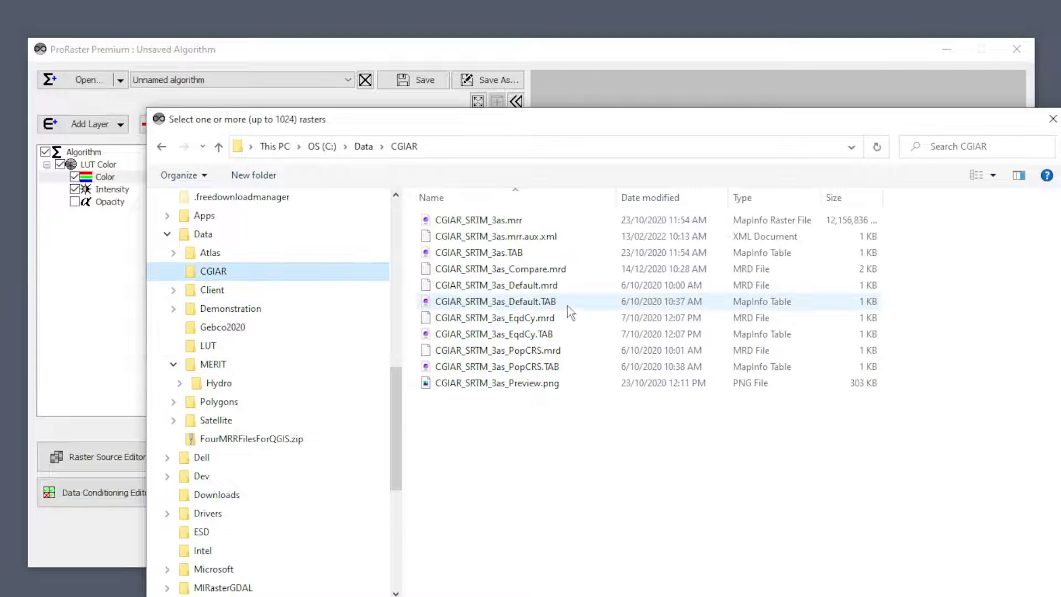
pyautogui.doubleClick(503, 221)
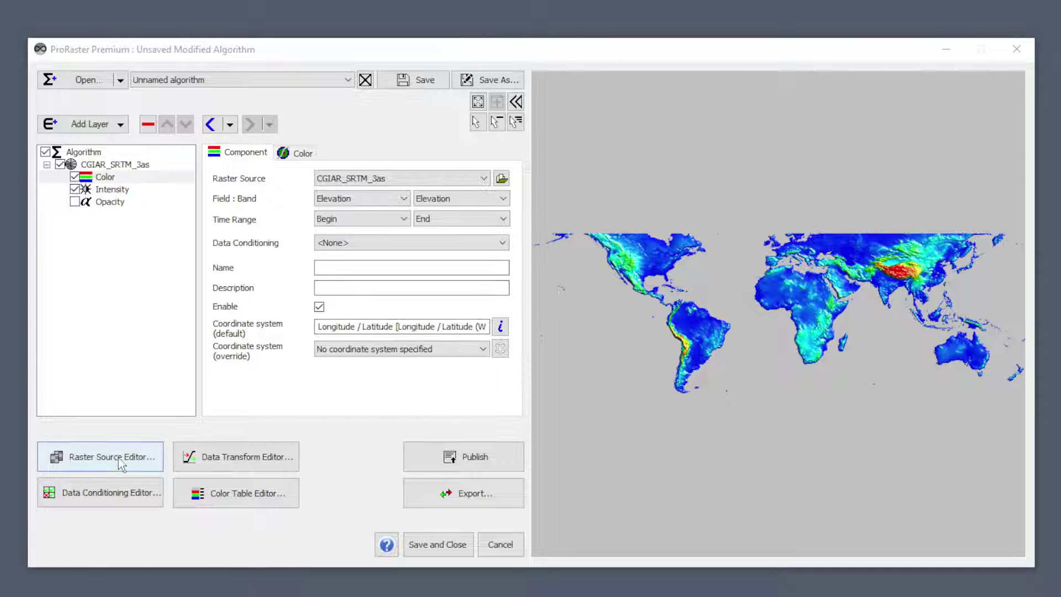
# Unload the unnamed CGIAR algorithm and the Gebco2020_DEM algorithm without saving either one.
pyautogui.click(365, 79)
pyautogui.click(589, 346)
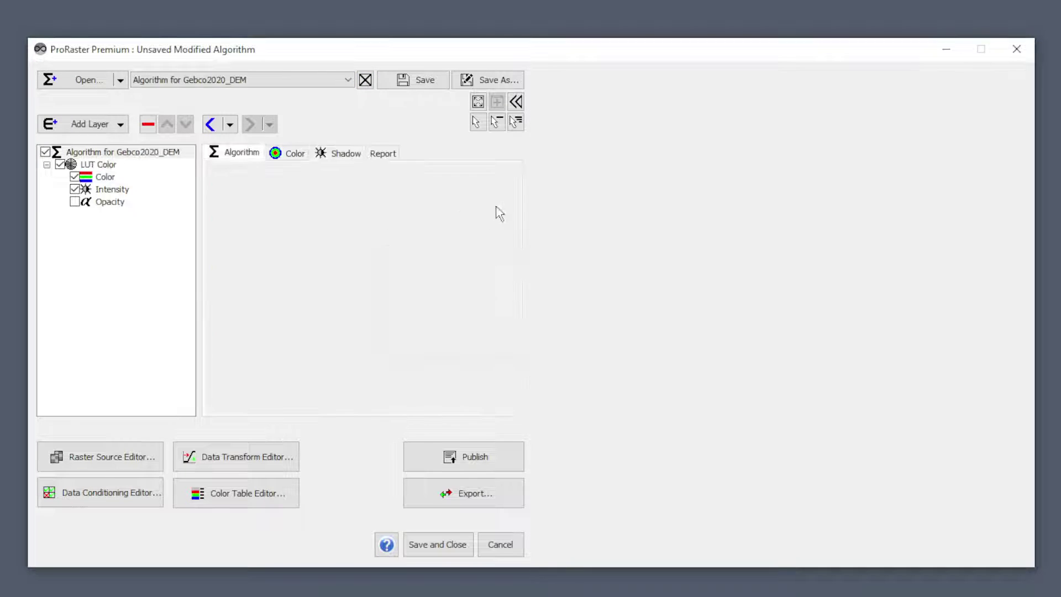
pyautogui.click(571, 346)
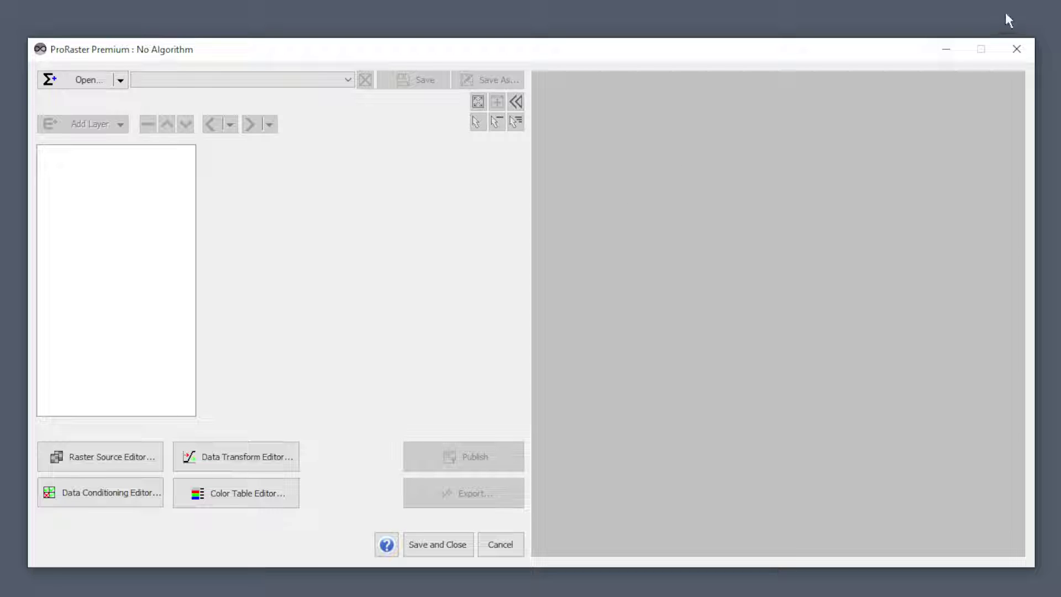
# View the MERIT DEM source in the Raster Source Editor, and add a new raster source named Mine Operation ECW.
pyautogui.click(75, 453)
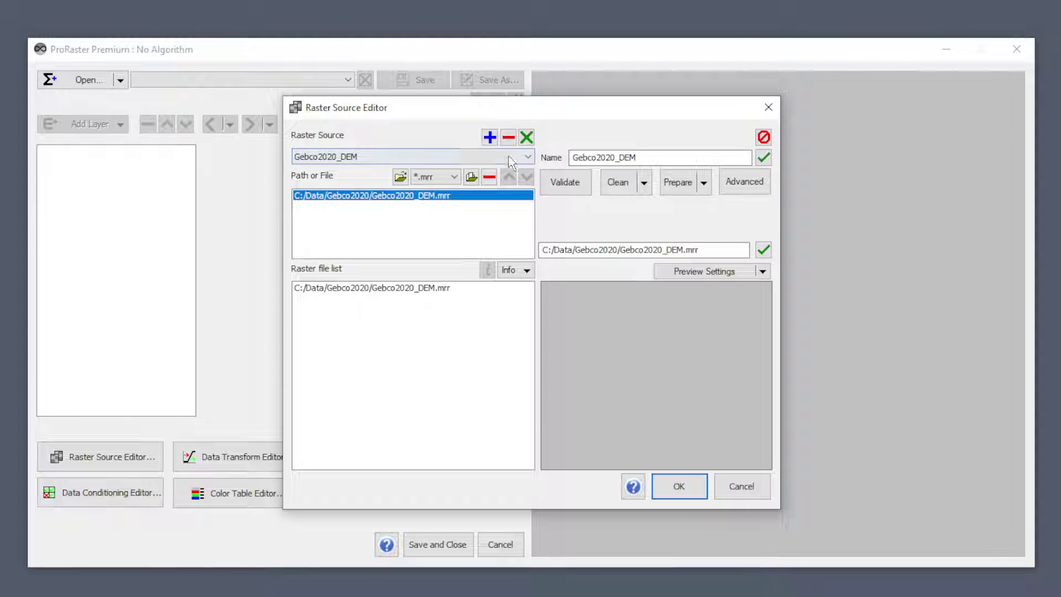
pyautogui.click(474, 157)
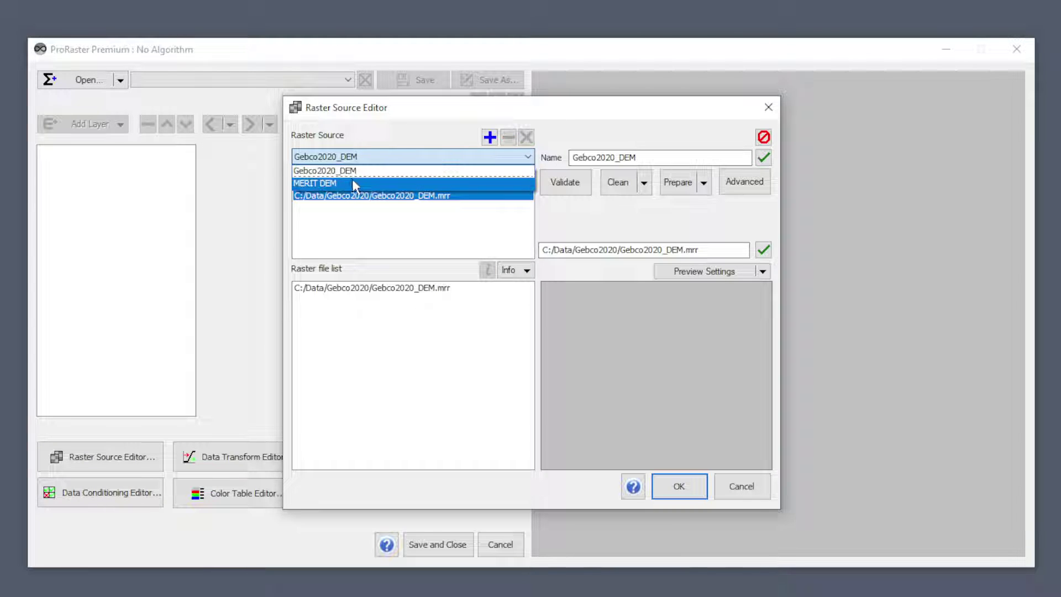
pyautogui.click(353, 182)
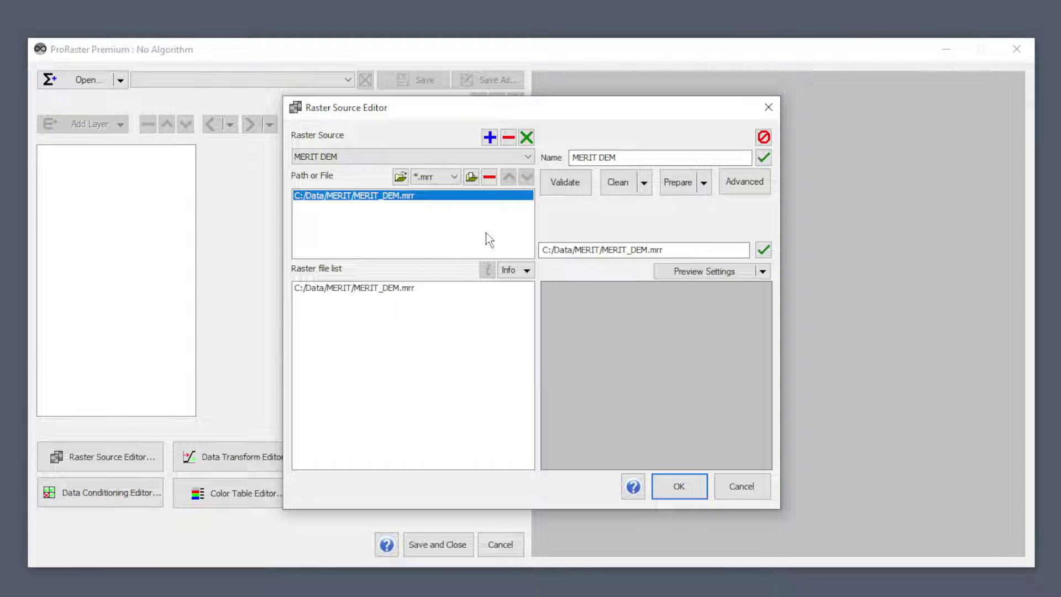
pyautogui.click(490, 138)
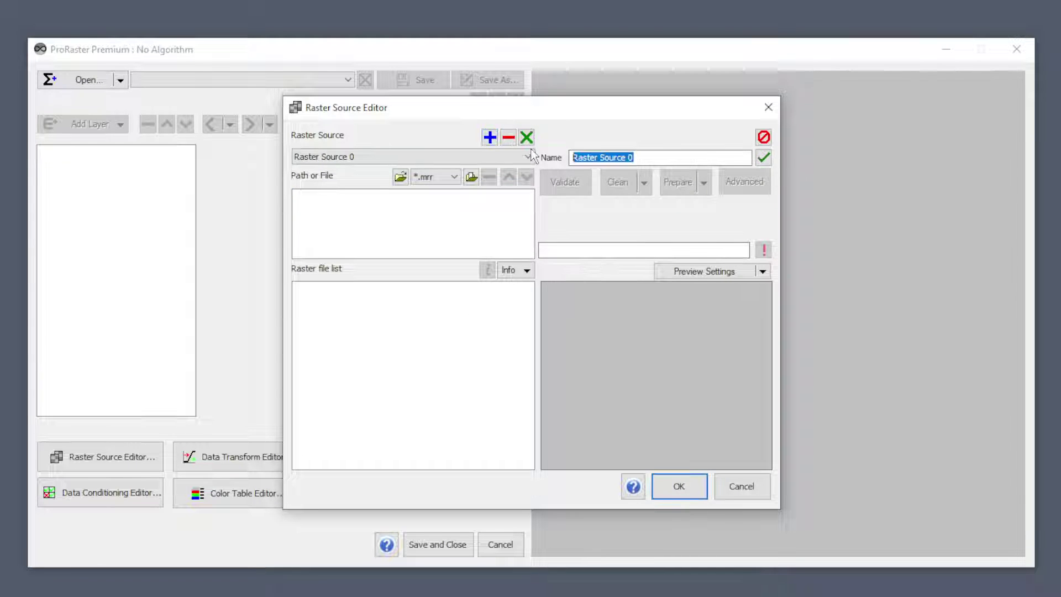
pyautogui.write('M')
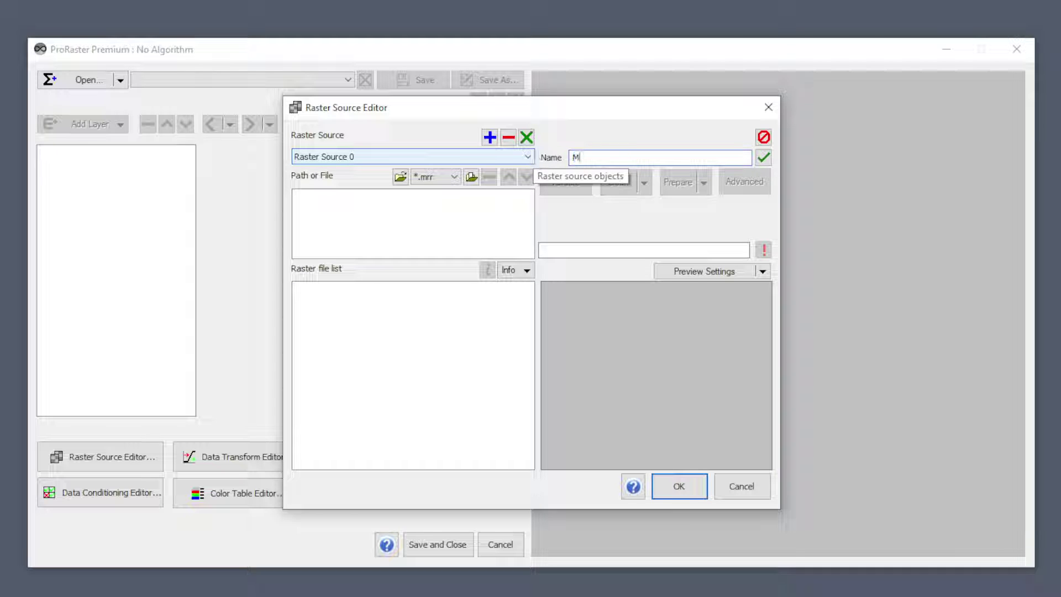
pyautogui.write('ine Operation ECW')
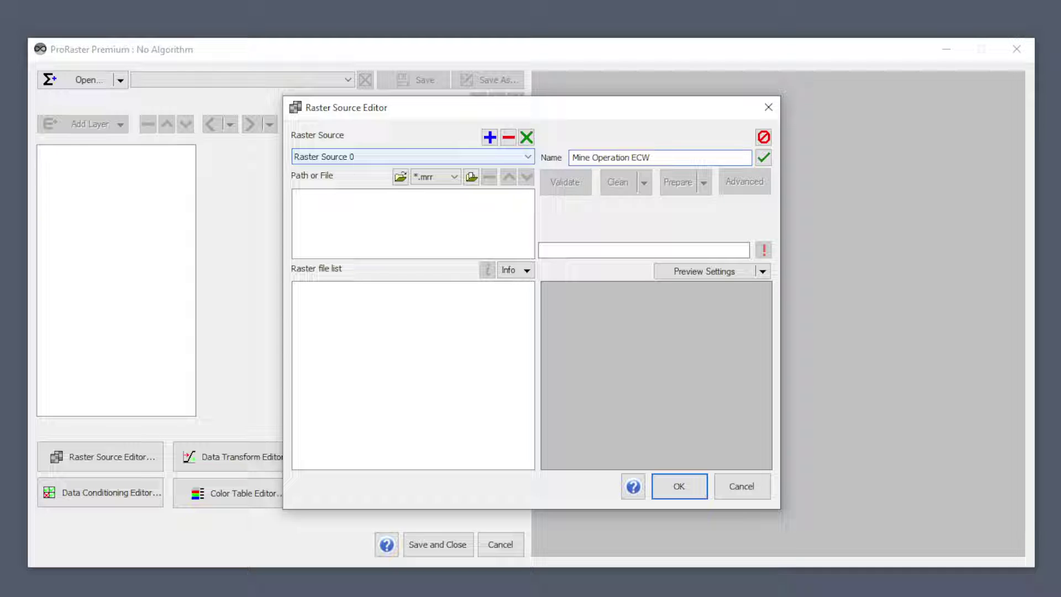
pyautogui.press('Return')
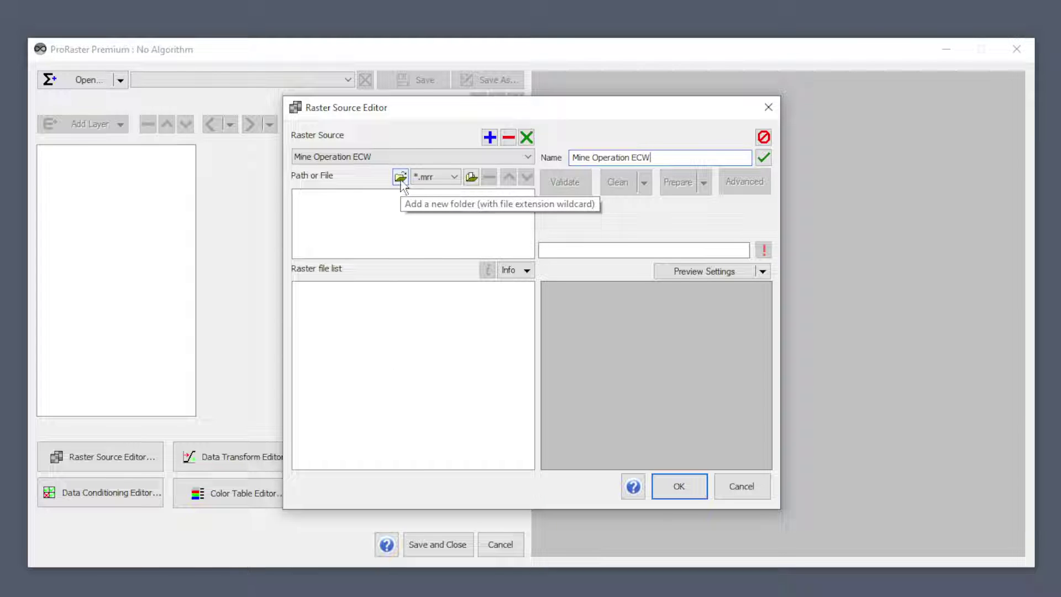
# Add Orthophoto_DTM_Central.ecw, Orthophoto_DTM_North.ecw and Orthophoto_DTM_South.ecw from C:/Data/Demonstration/Rasters/Aerial to the Mine Operation ECW source by browsing for the files.
pyautogui.click(472, 177)
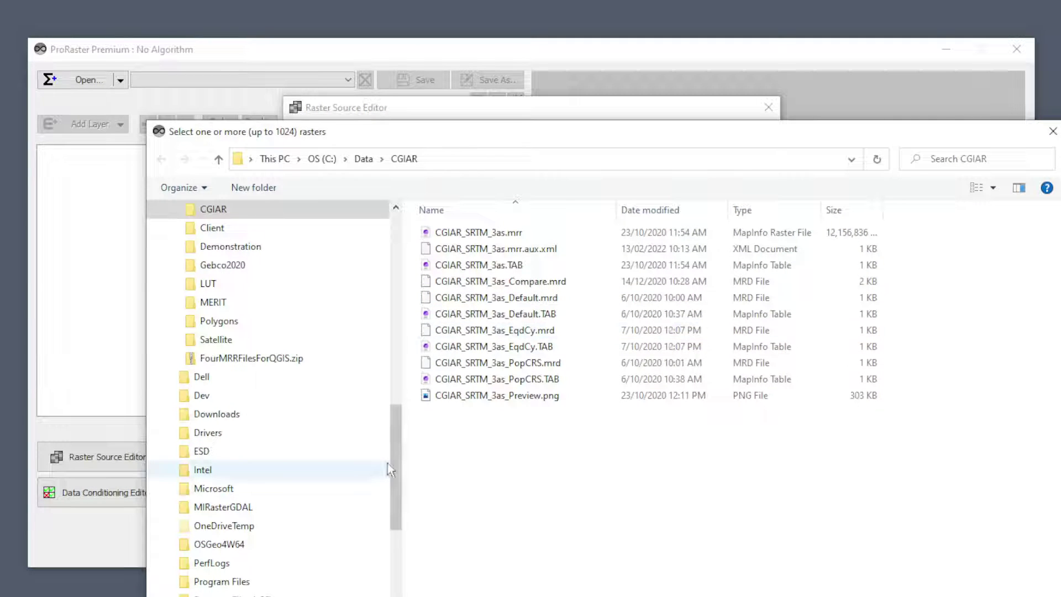
pyautogui.moveTo(391, 470); pyautogui.dragTo(395, 402)
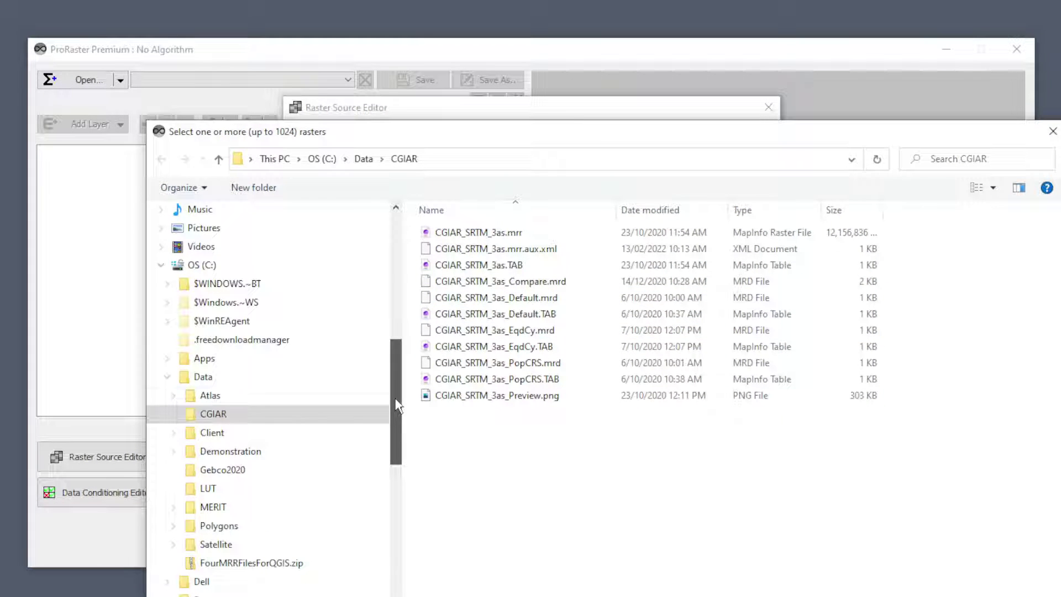
pyautogui.click(231, 453)
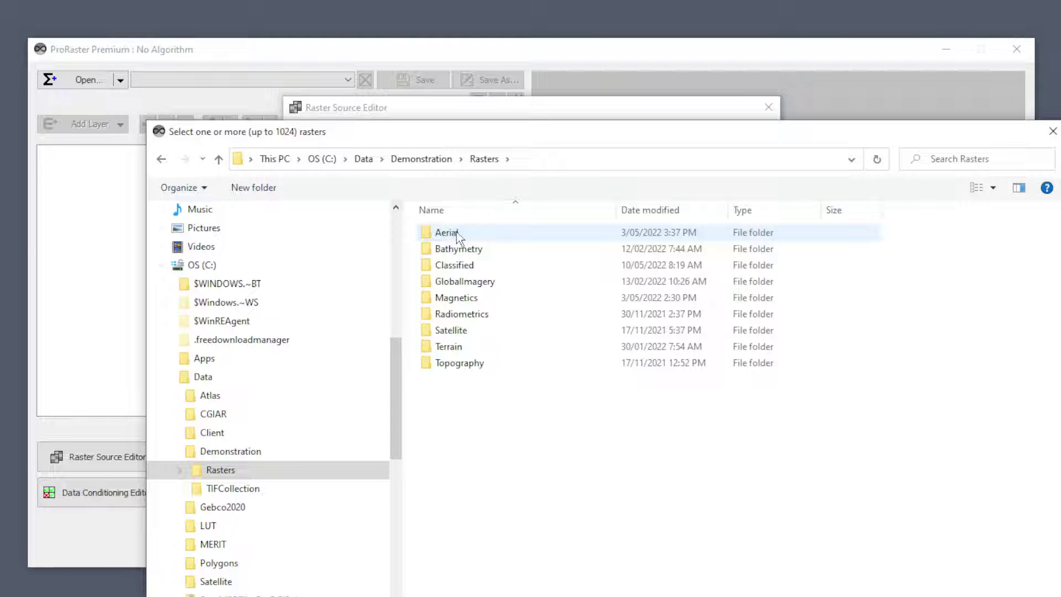
pyautogui.doubleClick(457, 236)
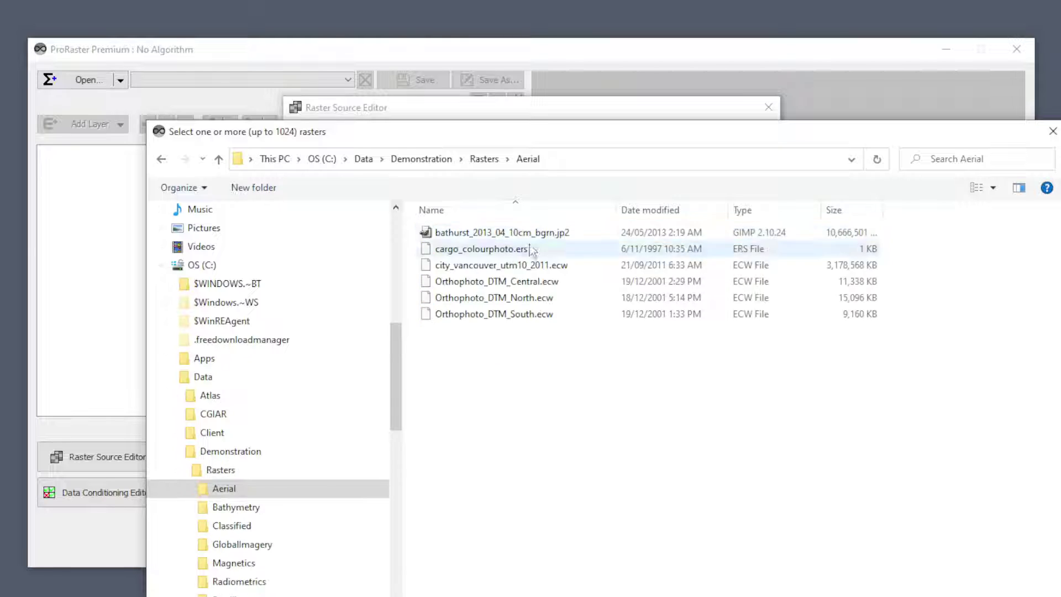
pyautogui.click(520, 283)
pyautogui.keyDown('shift'); pyautogui.click(520, 315); pyautogui.keyUp('shift')
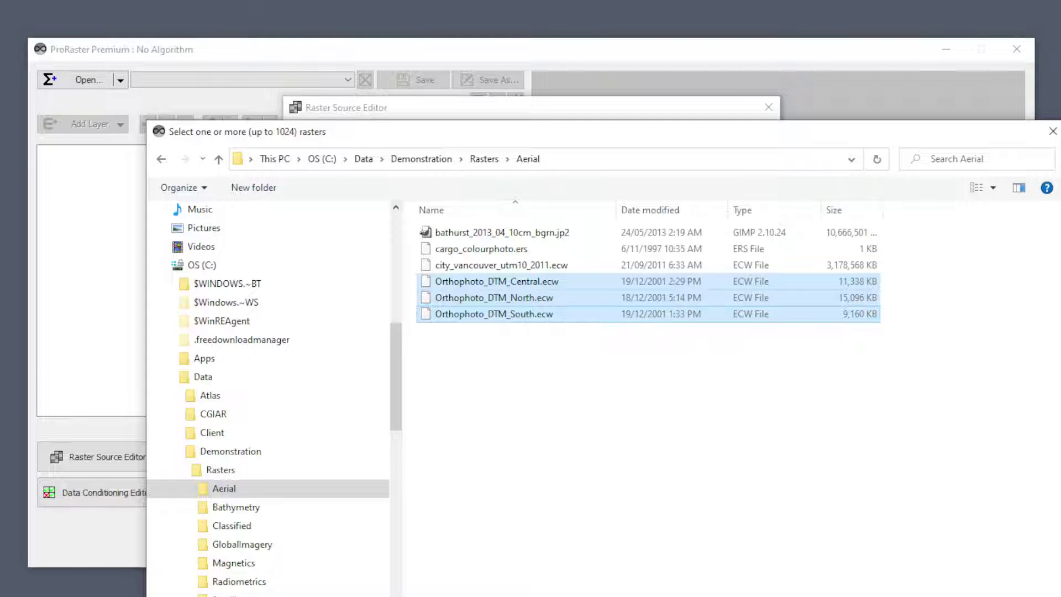
pyautogui.press('Return')
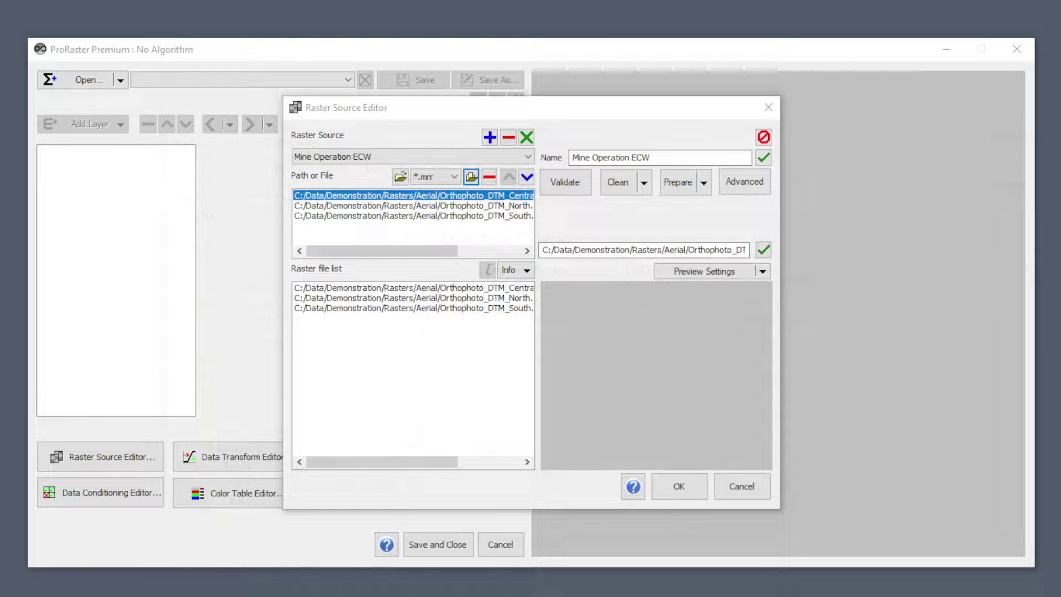
# Preview the Central, North and South orthophotos one by one in the raster file list of the Mine Operation ECW source.
pyautogui.click(395, 205)
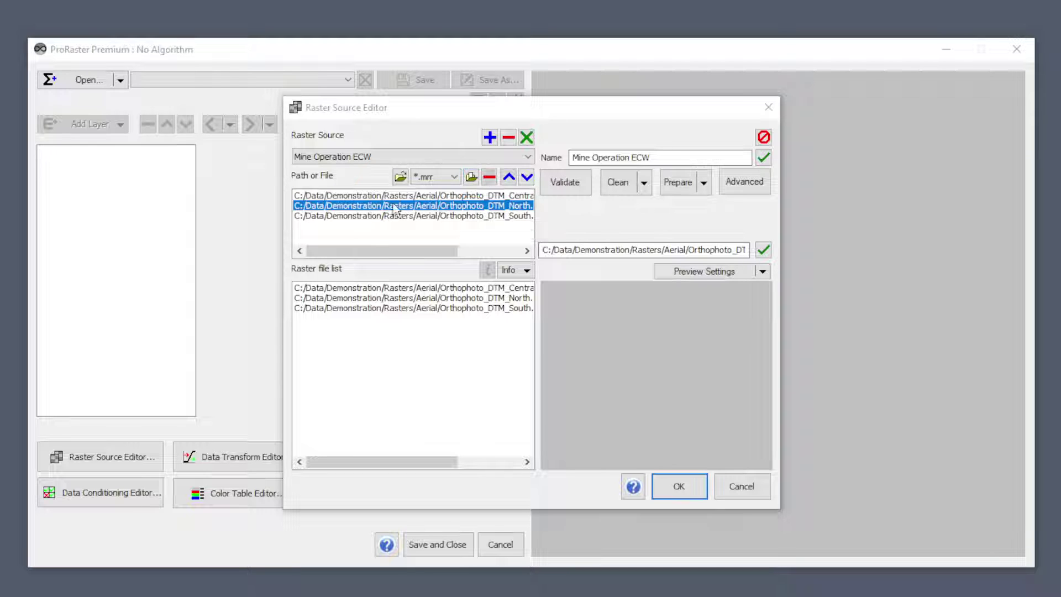
pyautogui.moveTo(369, 255)
pyautogui.mouseDown()
pyautogui.moveTo(477, 262)
pyautogui.moveTo(356, 256)
pyautogui.mouseUp()
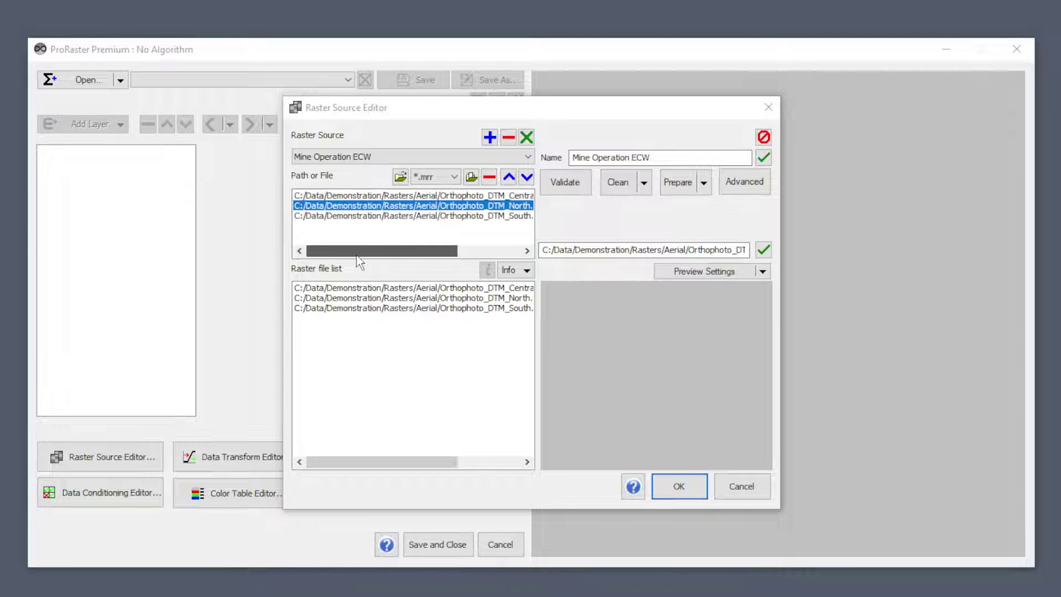
pyautogui.click(400, 289)
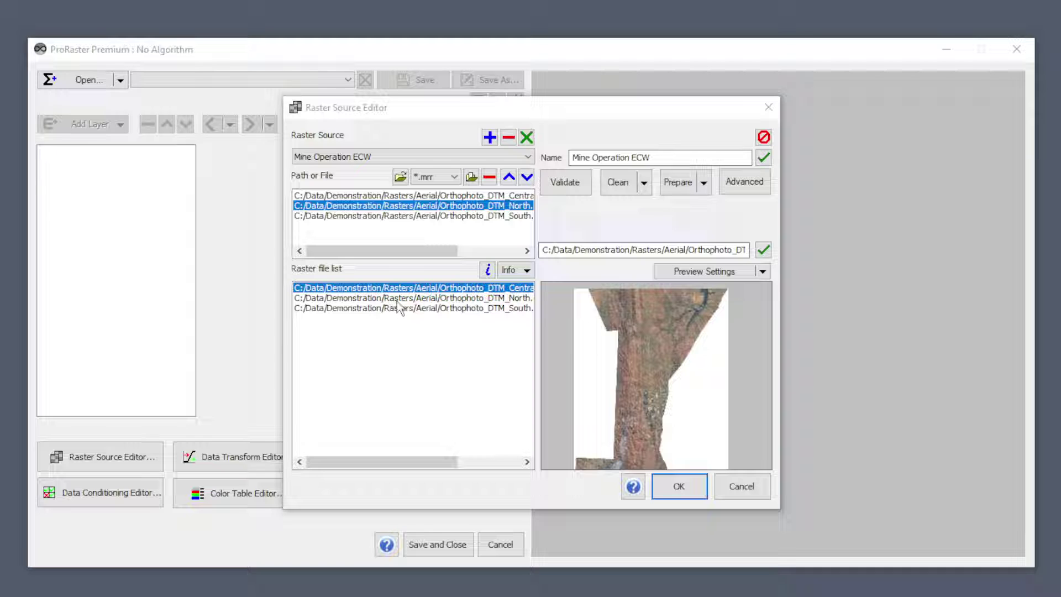
pyautogui.click(399, 299)
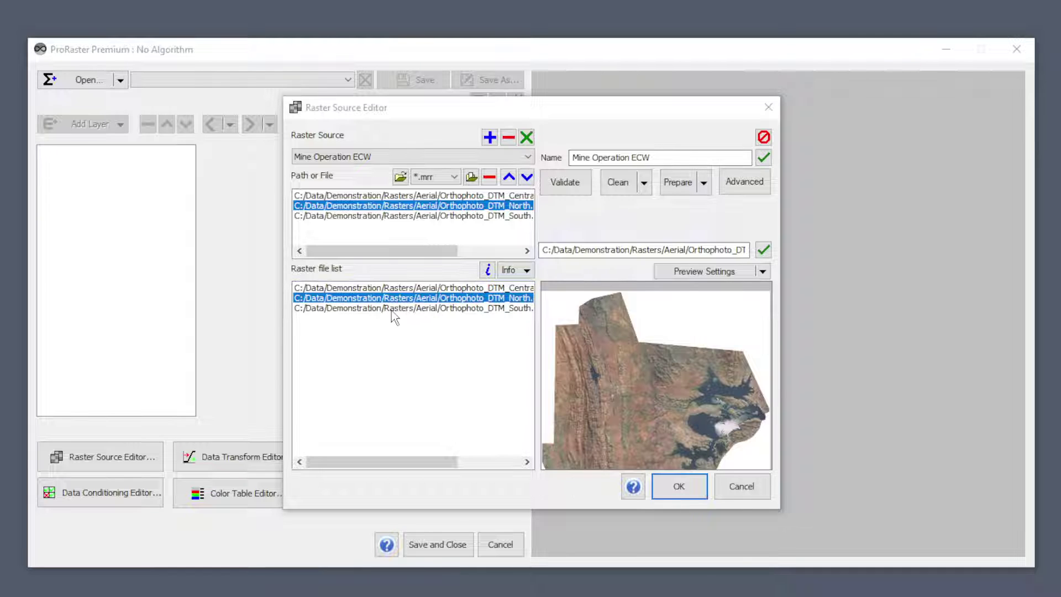
pyautogui.click(401, 310)
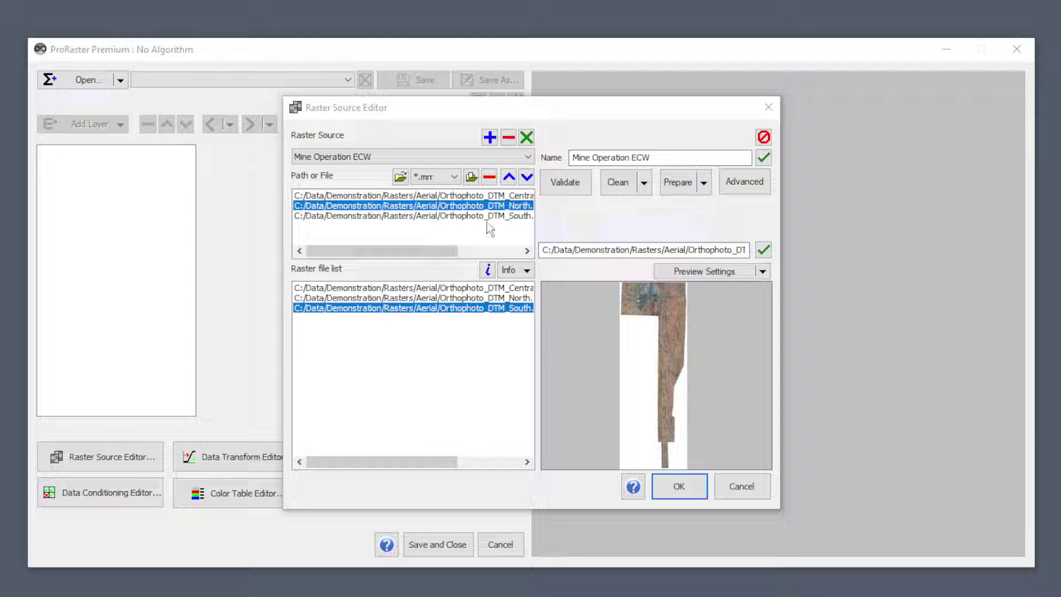
# Remove all three orthophoto files from the Mine Operation ECW raster source.
pyautogui.click(479, 196)
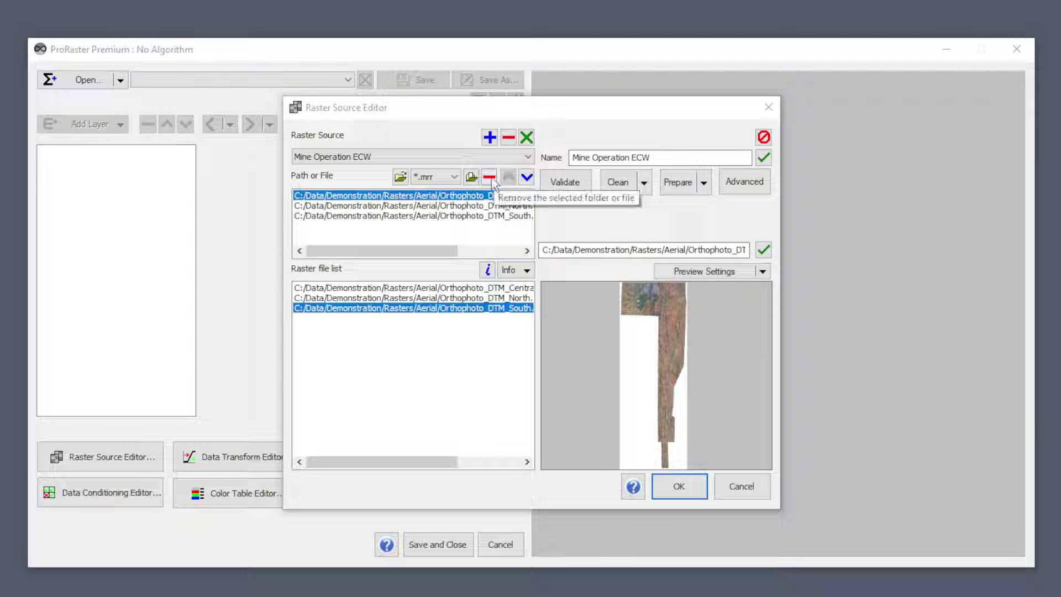
pyautogui.click(489, 177)
pyautogui.click(489, 177)
pyautogui.click(490, 177)
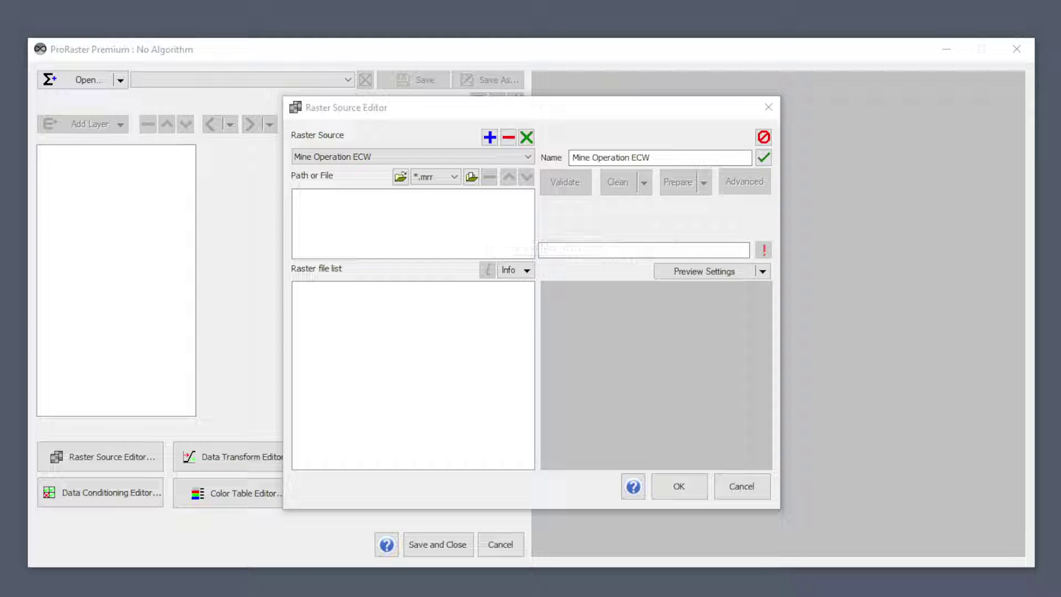
# Switch to File Explorer's Aerial folder and drop the Orthophoto_DTM Central, North and South ECW files into the Mine Operation ECW source's file list.
pyautogui.moveTo(3, 553); pyautogui.dragTo(518, 330)
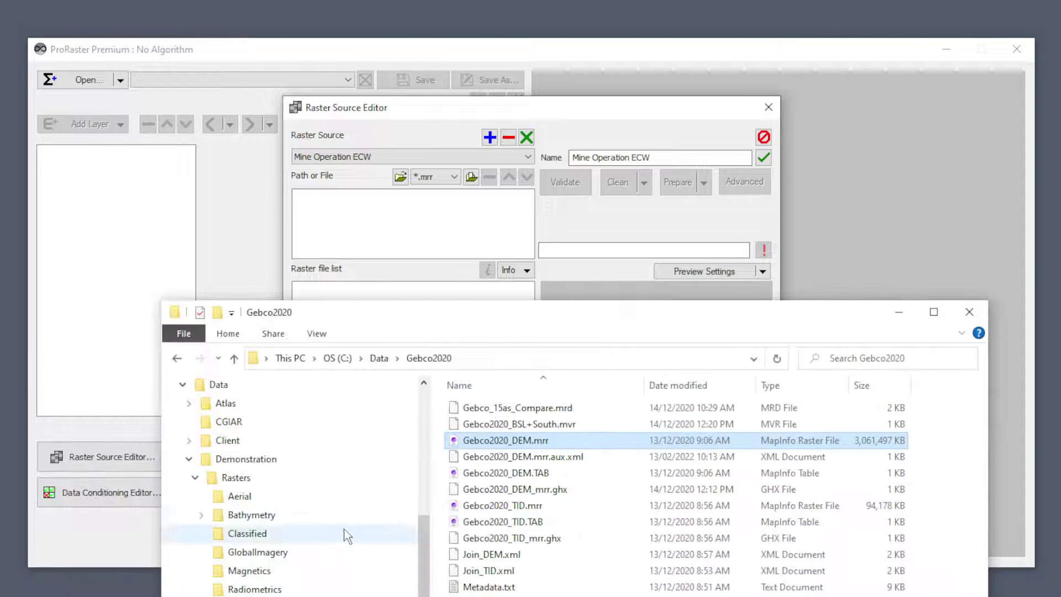
pyautogui.click(258, 501)
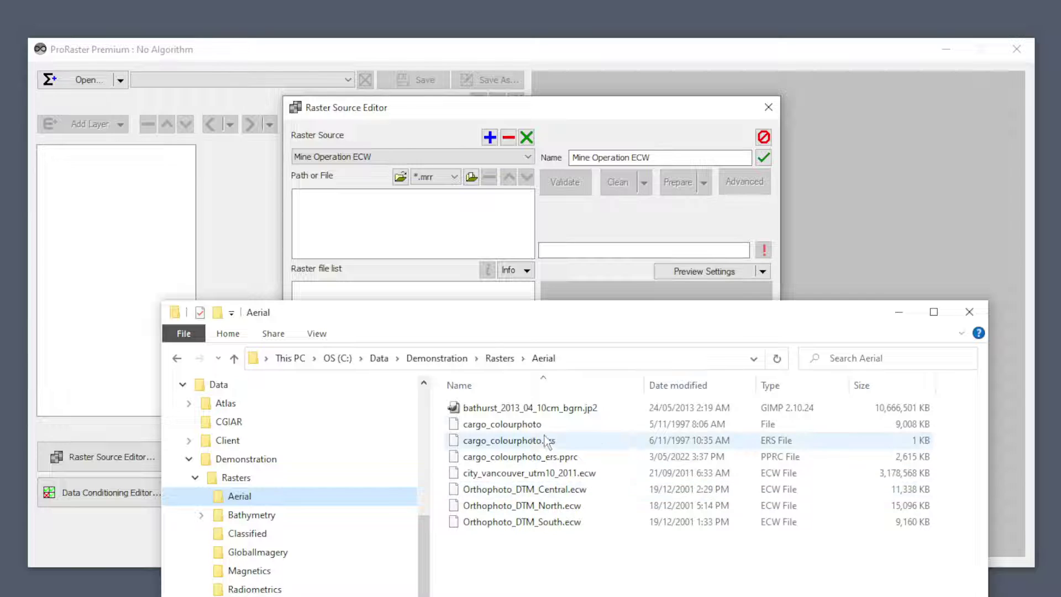
pyautogui.click(532, 491)
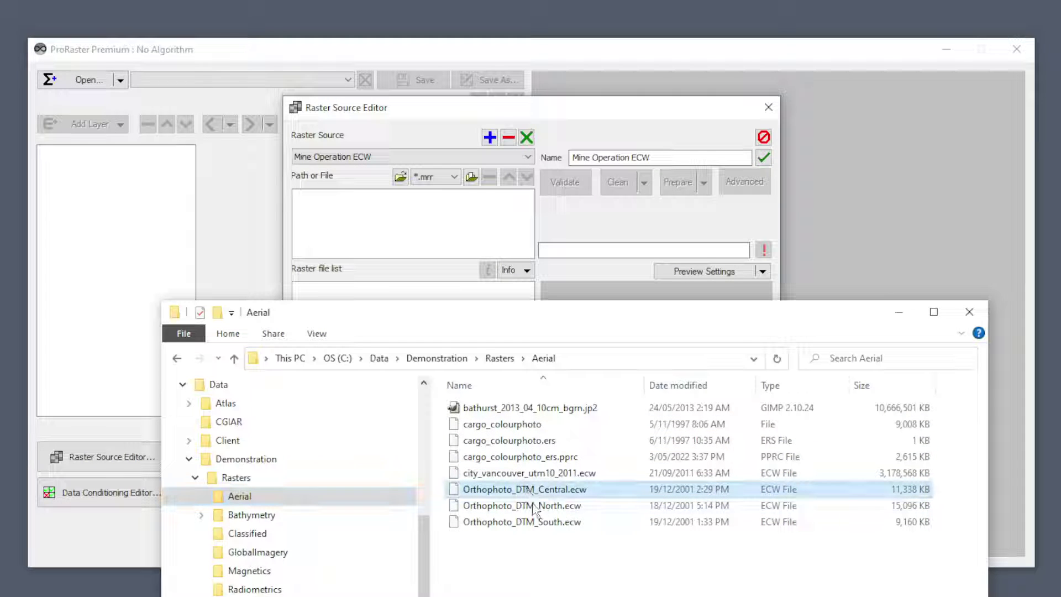
pyautogui.keyDown('shift'); pyautogui.click(524, 523); pyautogui.keyUp('shift')
pyautogui.moveTo(551, 517); pyautogui.dragTo(439, 235)
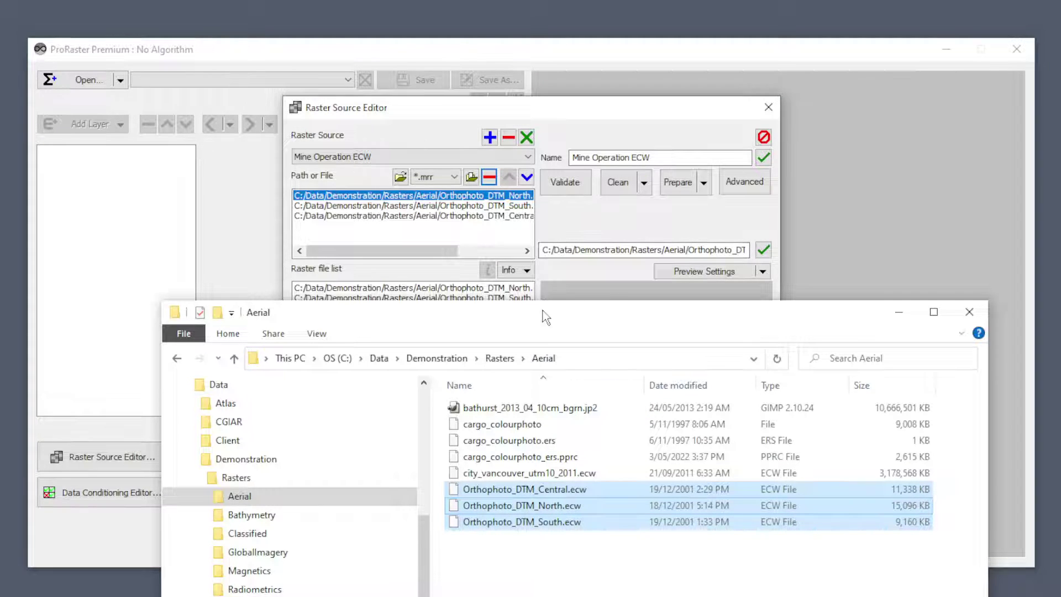
pyautogui.moveTo(546, 318); pyautogui.dragTo(546, 596)
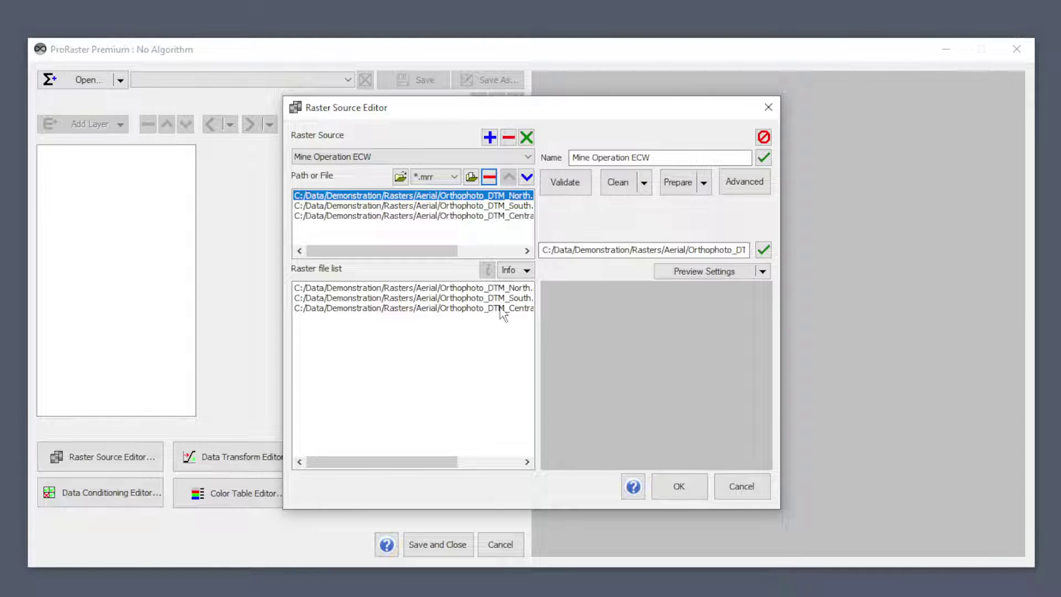
# Preview the newly dropped orthophoto rasters, and accept the changes in the Raster Source Editor.
pyautogui.click(398, 288)
pyautogui.click(394, 309)
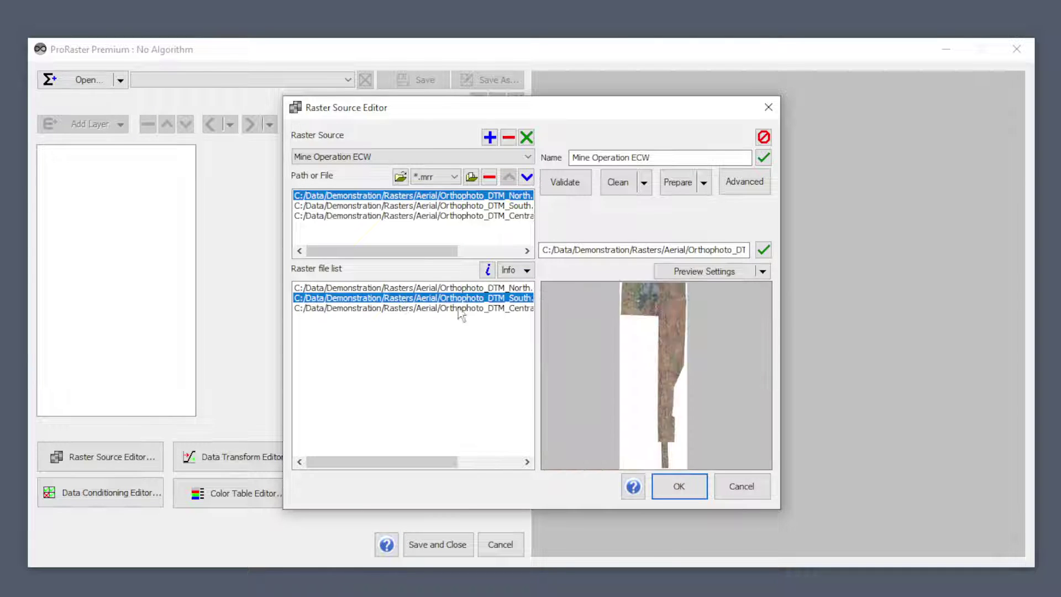
pyautogui.click(684, 485)
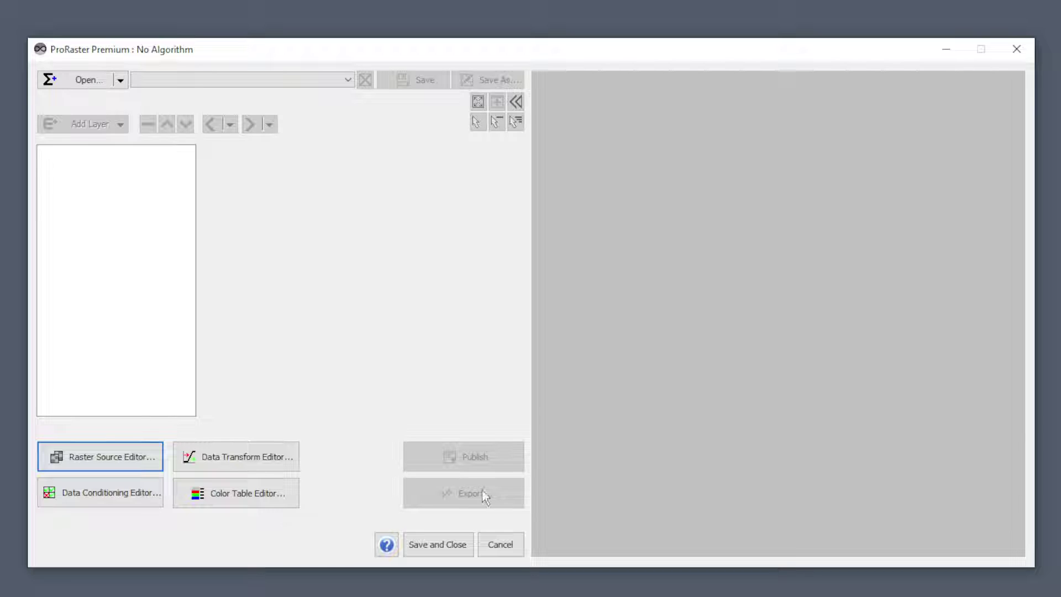
# Create a new Image algorithm and assign Mine Operation ECW as the raster source of its Image component.
pyautogui.click(120, 80)
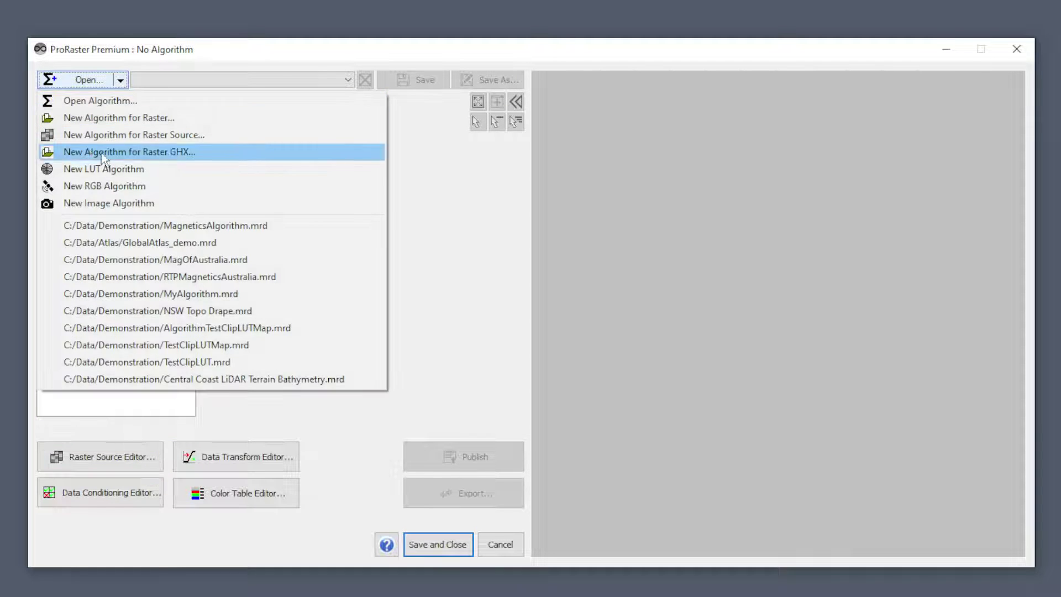
pyautogui.click(102, 203)
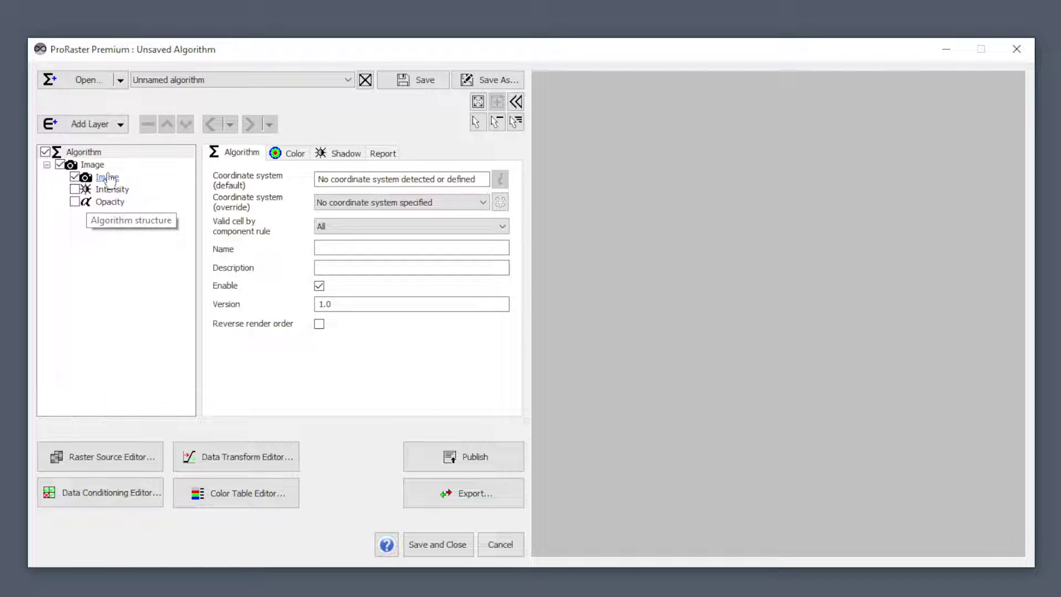
pyautogui.click(107, 178)
pyautogui.click(467, 179)
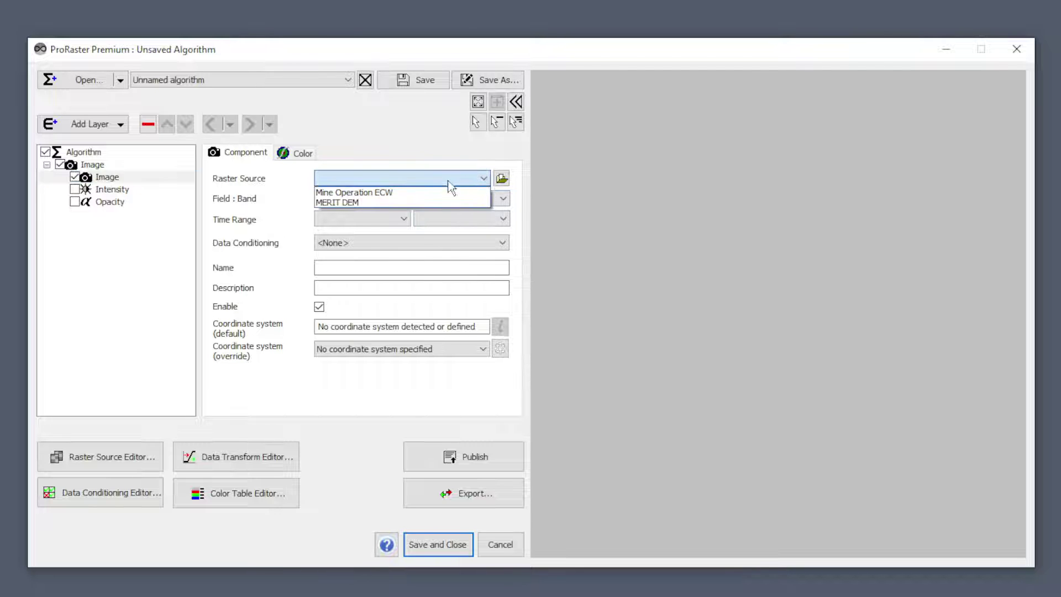
pyautogui.click(382, 194)
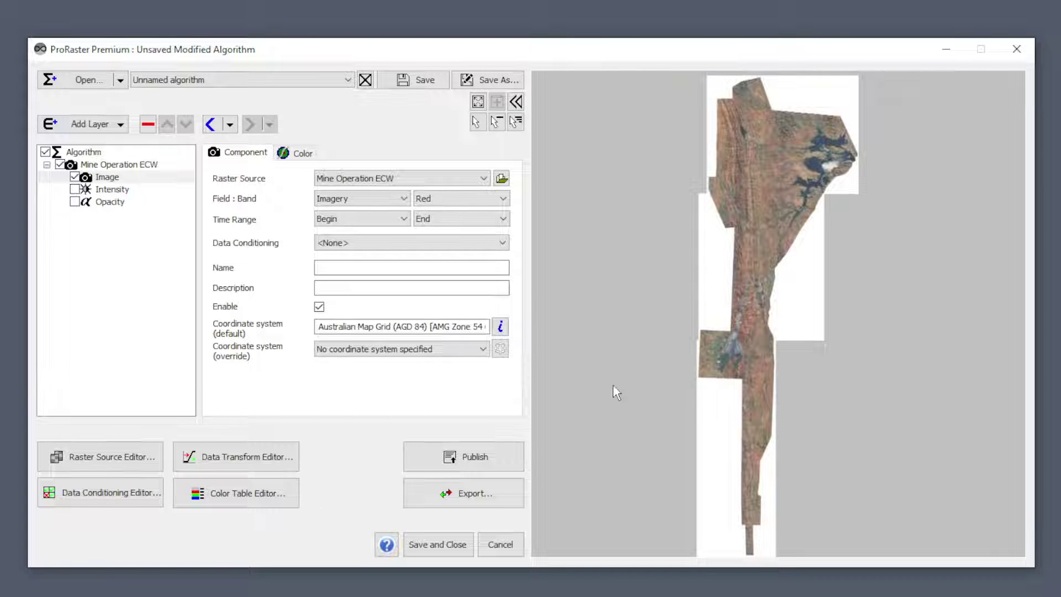
# Reopen the Raster Source Editor and add a new raster source named TIF COllection.
pyautogui.click(110, 457)
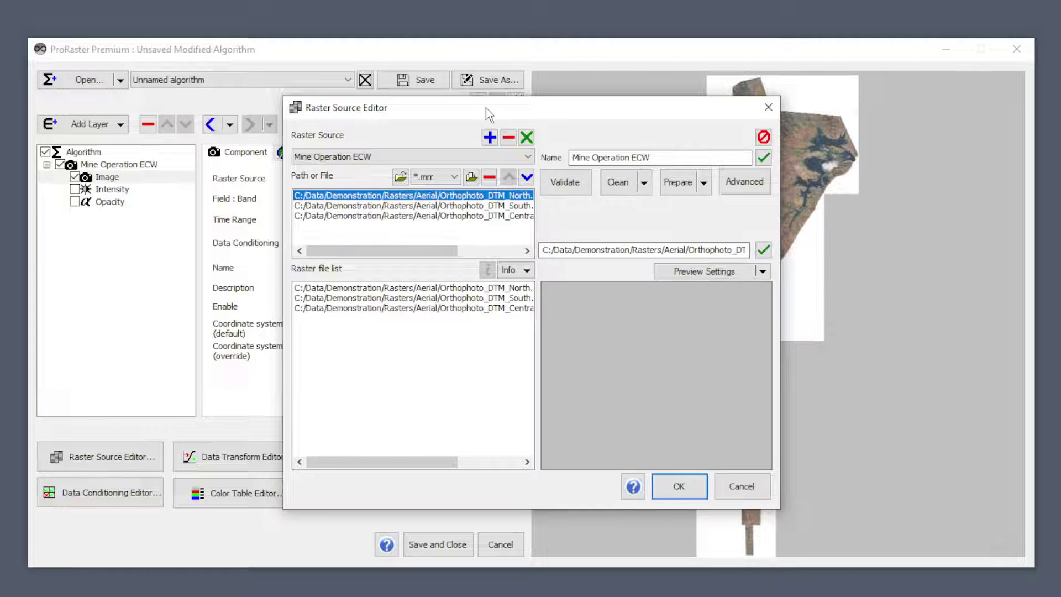
pyautogui.moveTo(498, 106); pyautogui.dragTo(441, 110)
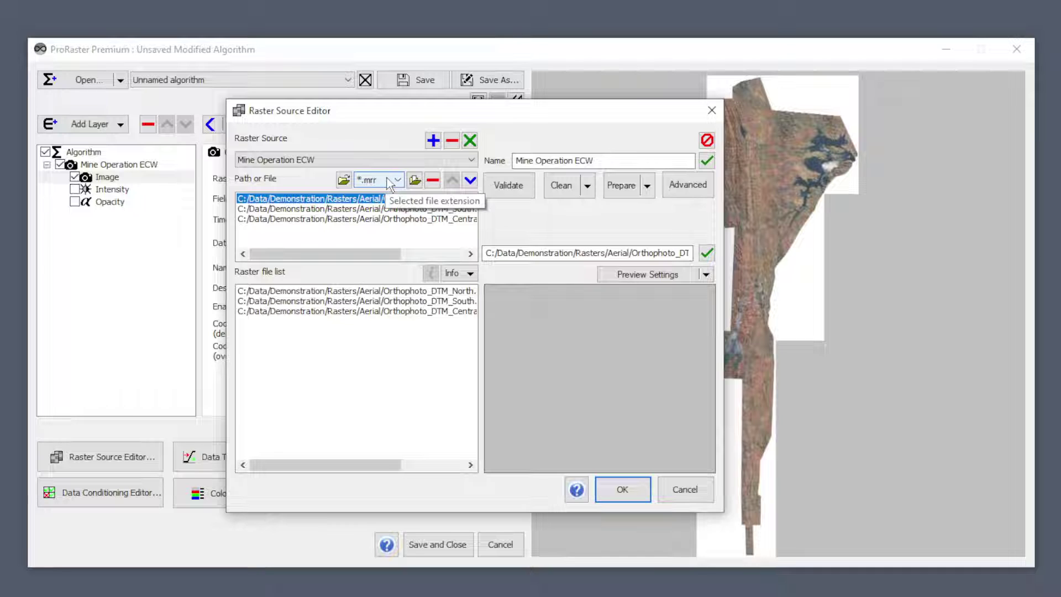
pyautogui.click(434, 142)
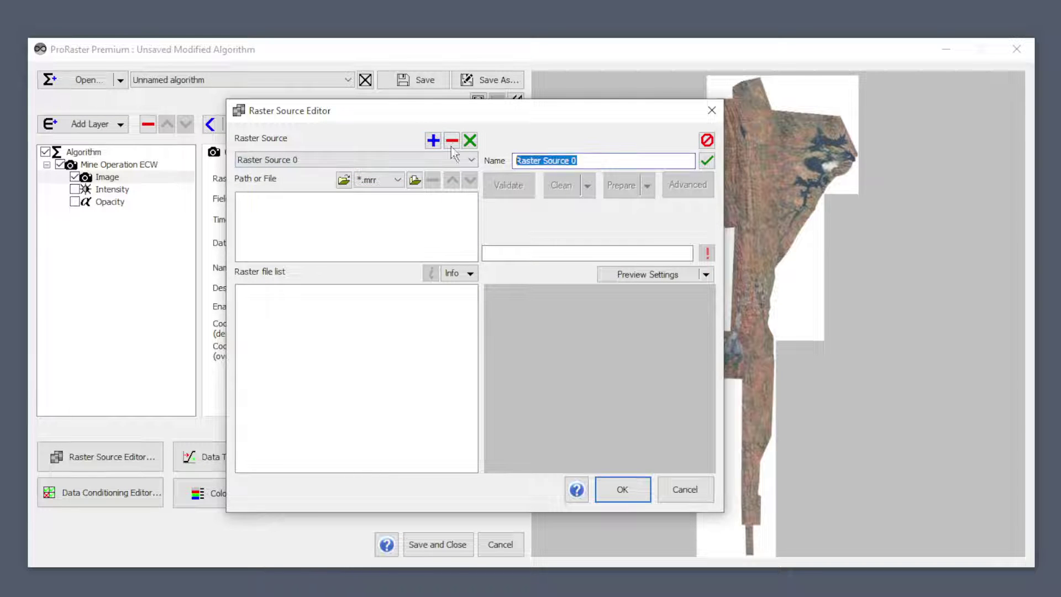
pyautogui.write('TIF COllection')
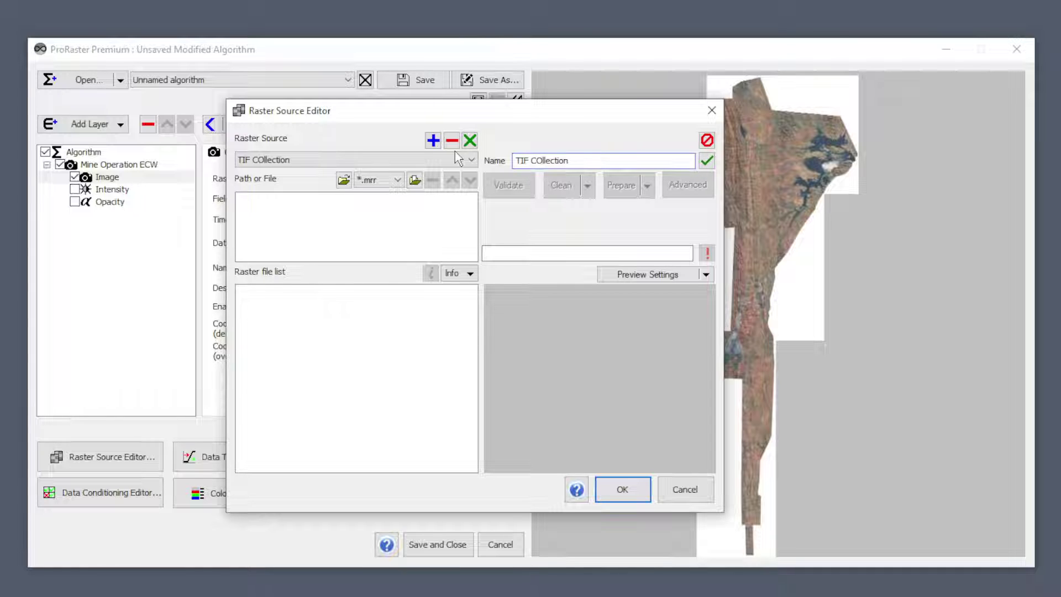
# Add the C:/Data/Demonstration/TIFCollection folder to the TIF COllection raster source, filtered to *.tif files.
pyautogui.click(390, 180)
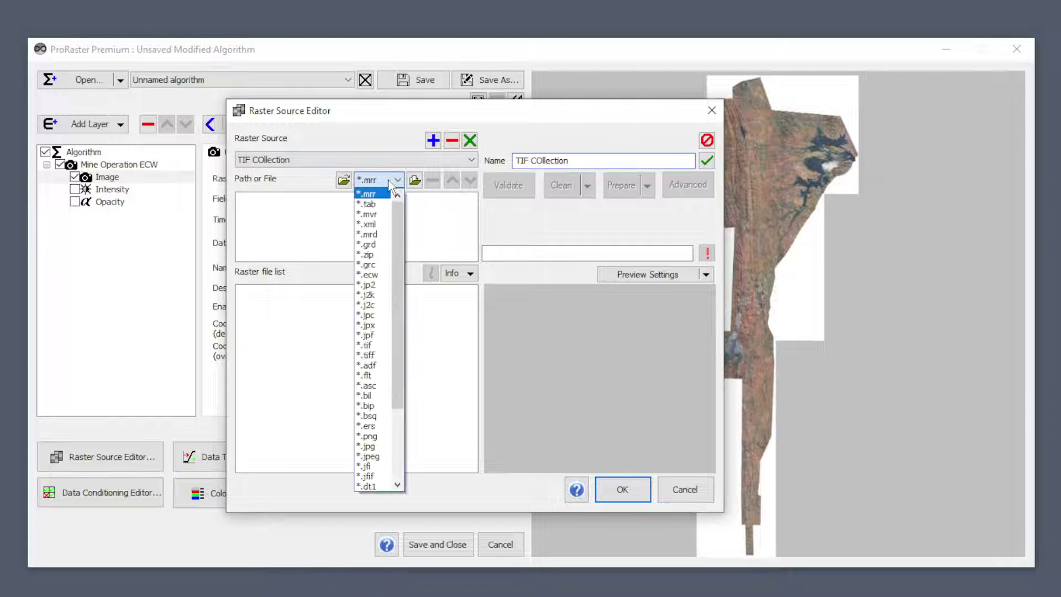
pyautogui.click(369, 345)
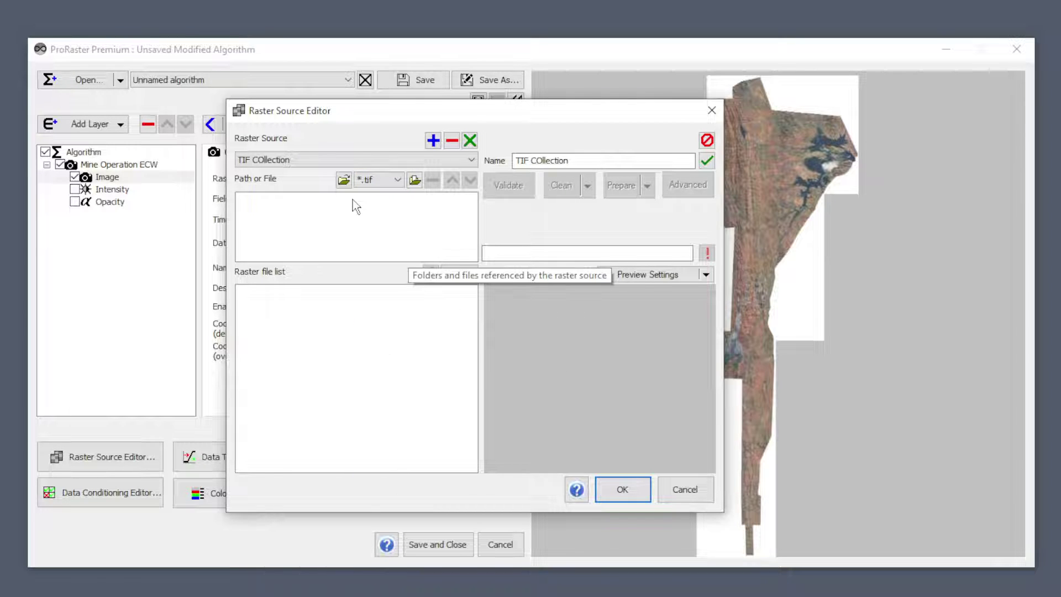
pyautogui.click(344, 180)
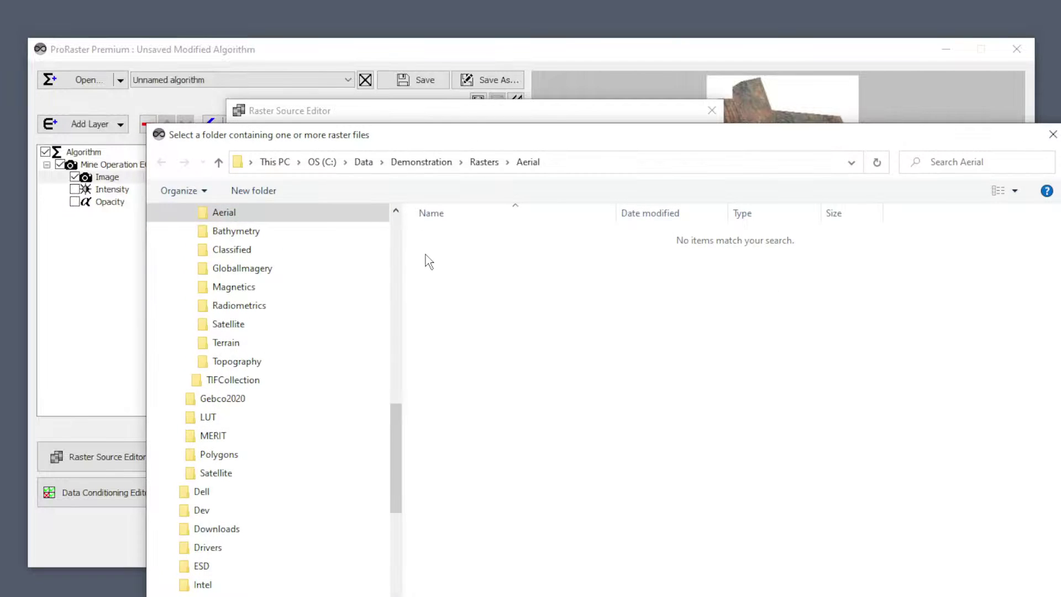
pyautogui.moveTo(397, 460); pyautogui.dragTo(396, 429)
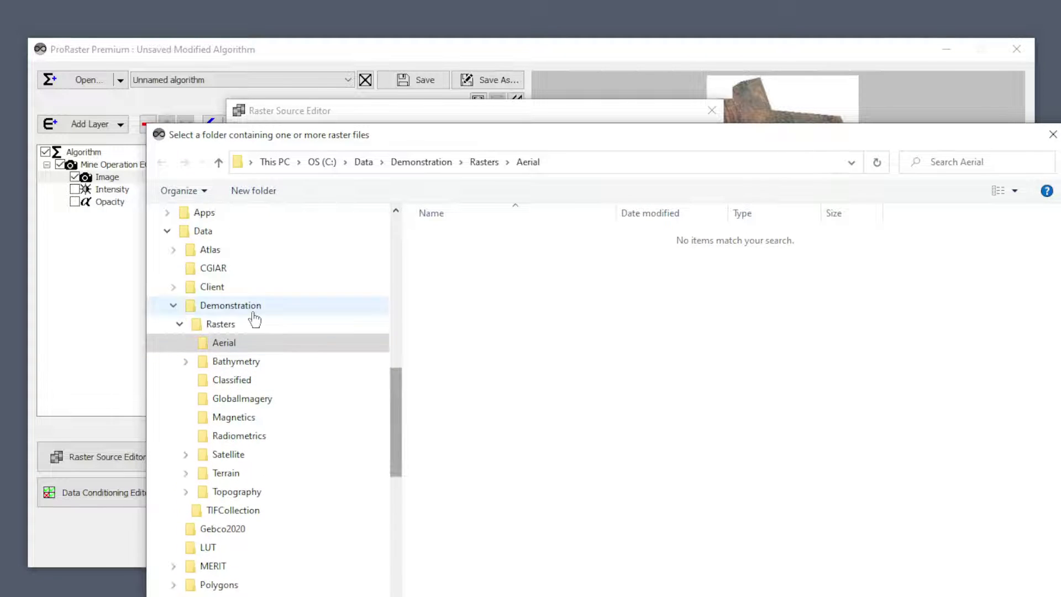
pyautogui.click(228, 293)
pyautogui.click(231, 305)
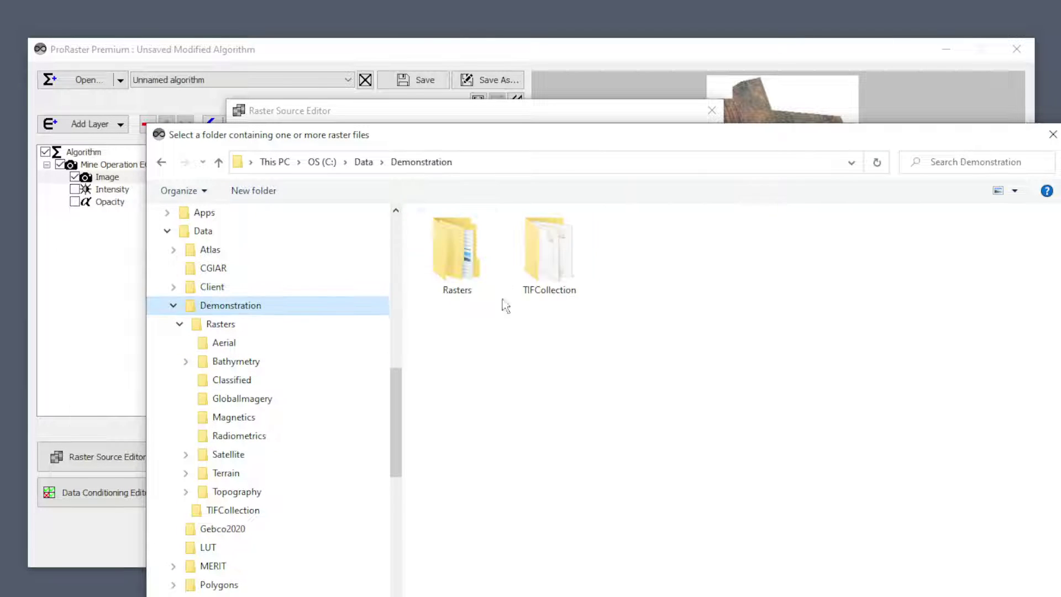
pyautogui.doubleClick(557, 273)
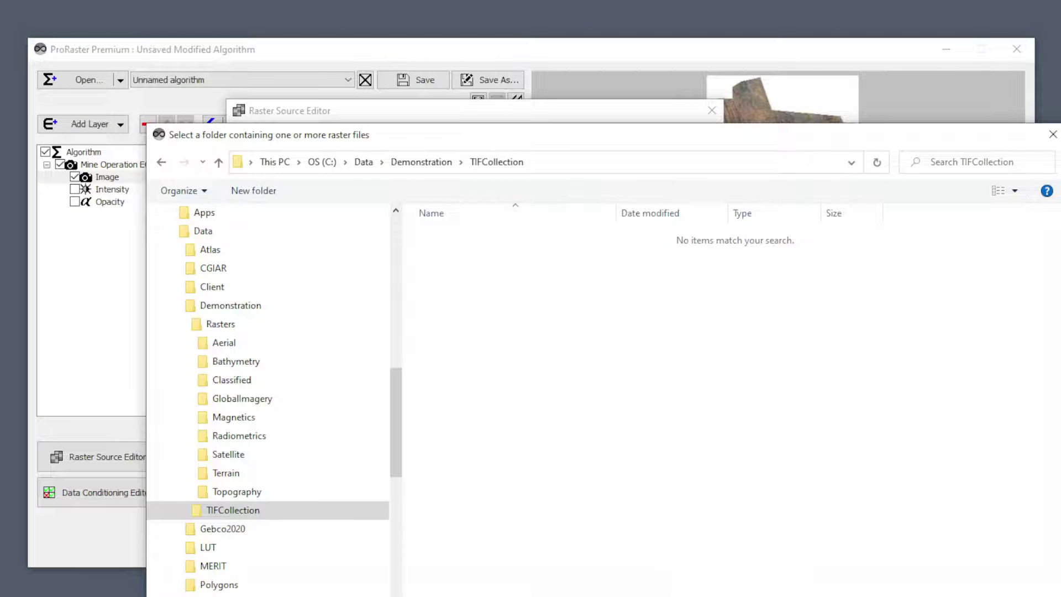
pyautogui.press('Return')
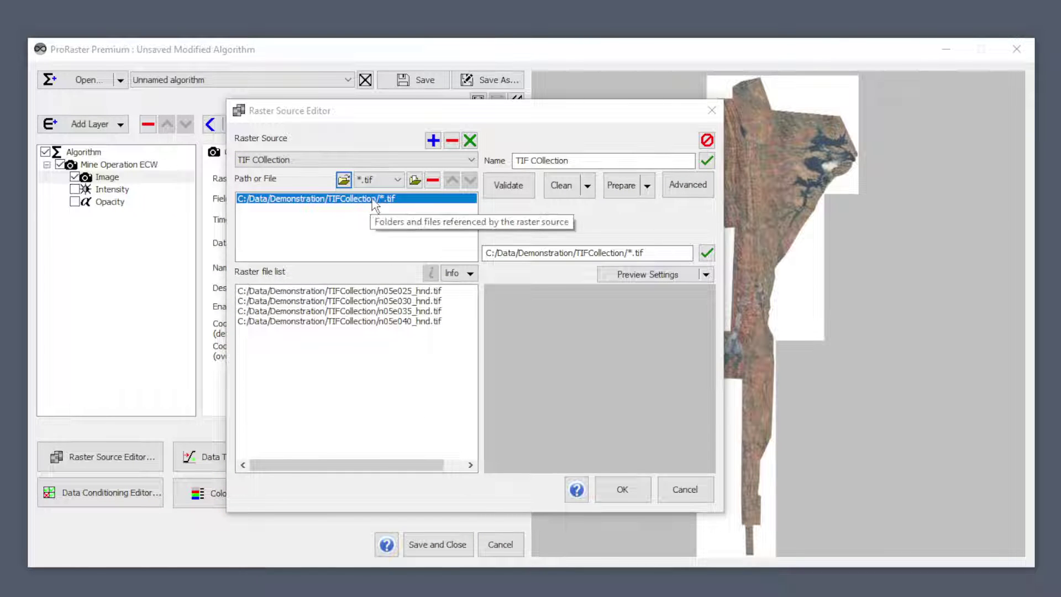
pyautogui.click(286, 216)
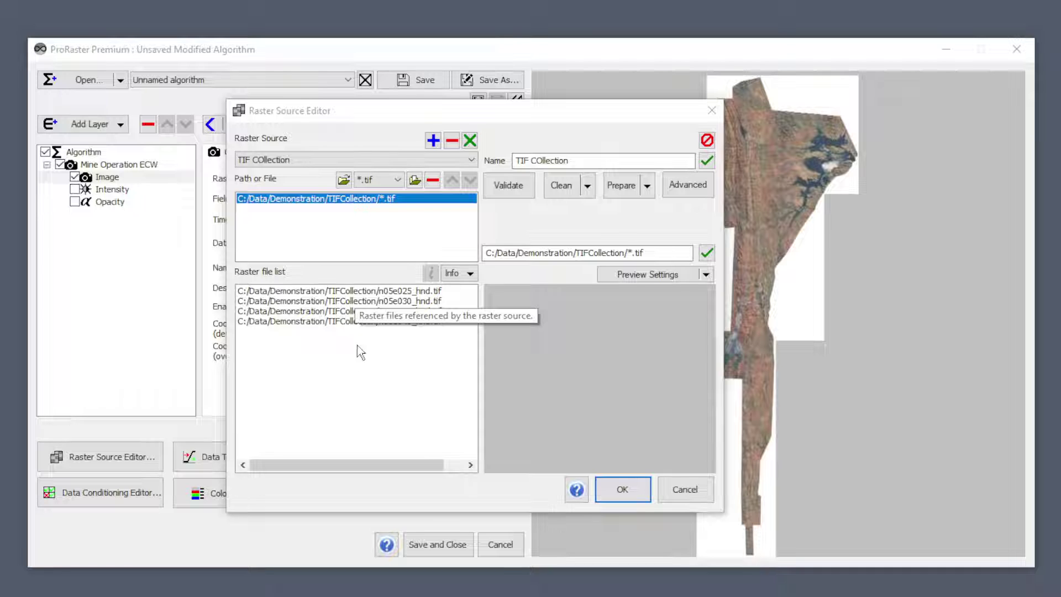
# Preview each TIF raster in the collection from n05e025_hnd to n05e040_hnd, and accept the raster source changes.
pyautogui.click(342, 292)
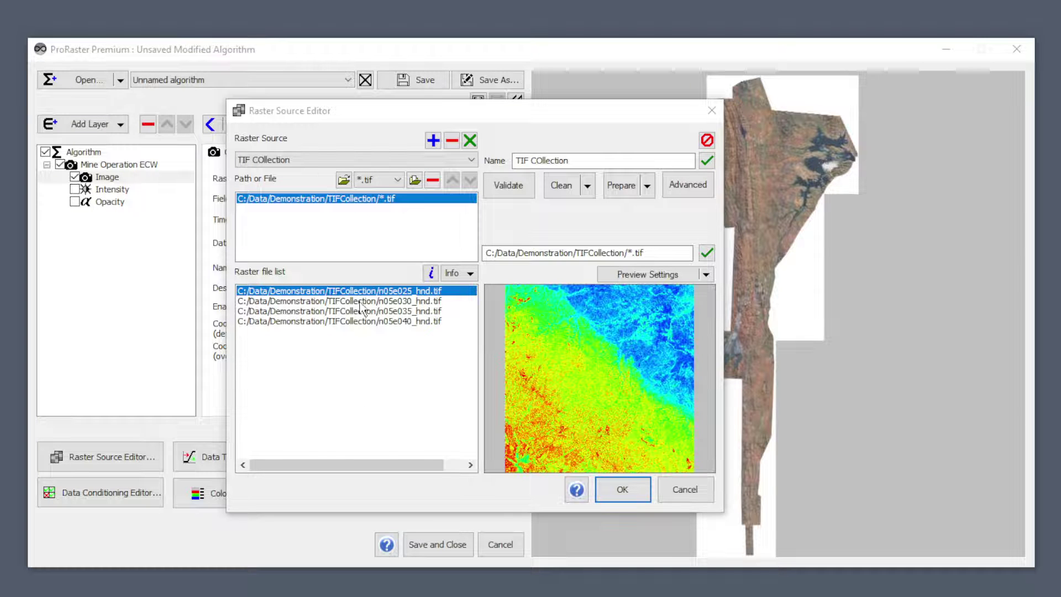
pyautogui.press('Down')
pyautogui.press('Down')
pyautogui.press('Down')
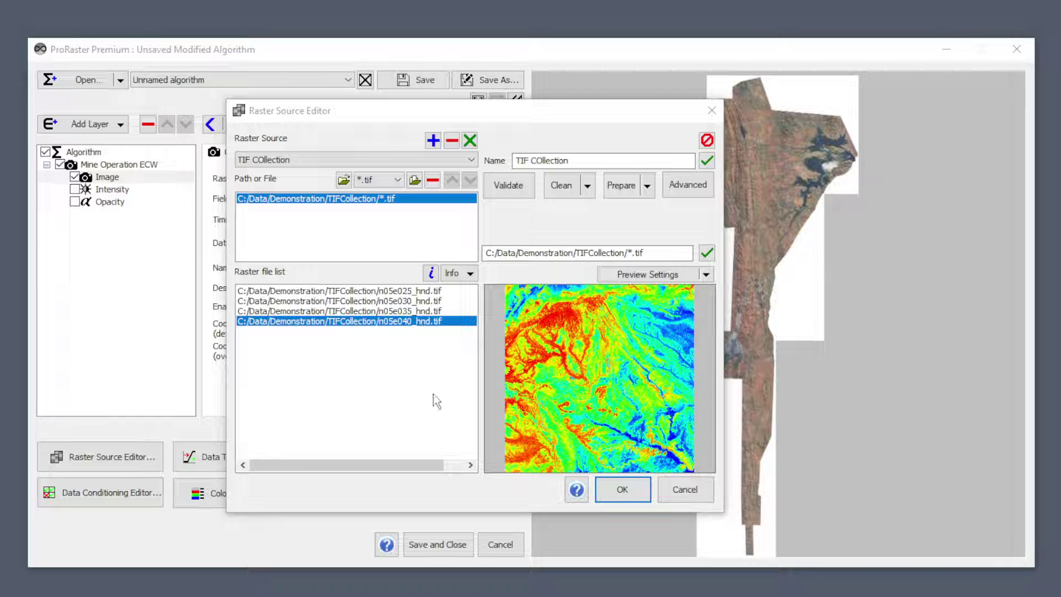
pyautogui.click(623, 489)
# Create a new LUT algorithm, disable its Intensity component and assign TIF COllection as the Color component's raster source.
pyautogui.click(83, 81)
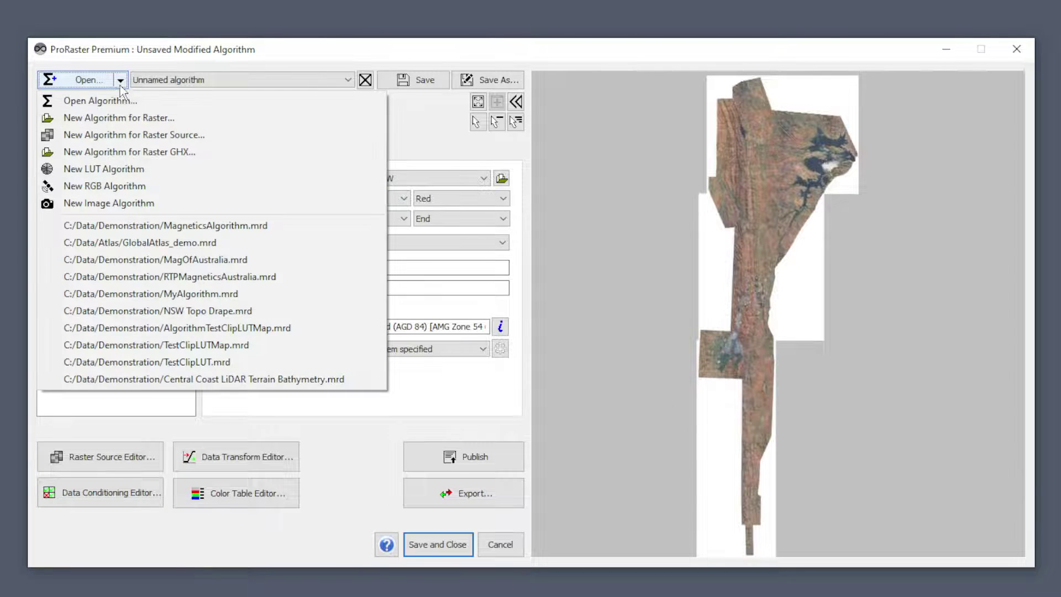
pyautogui.click(108, 169)
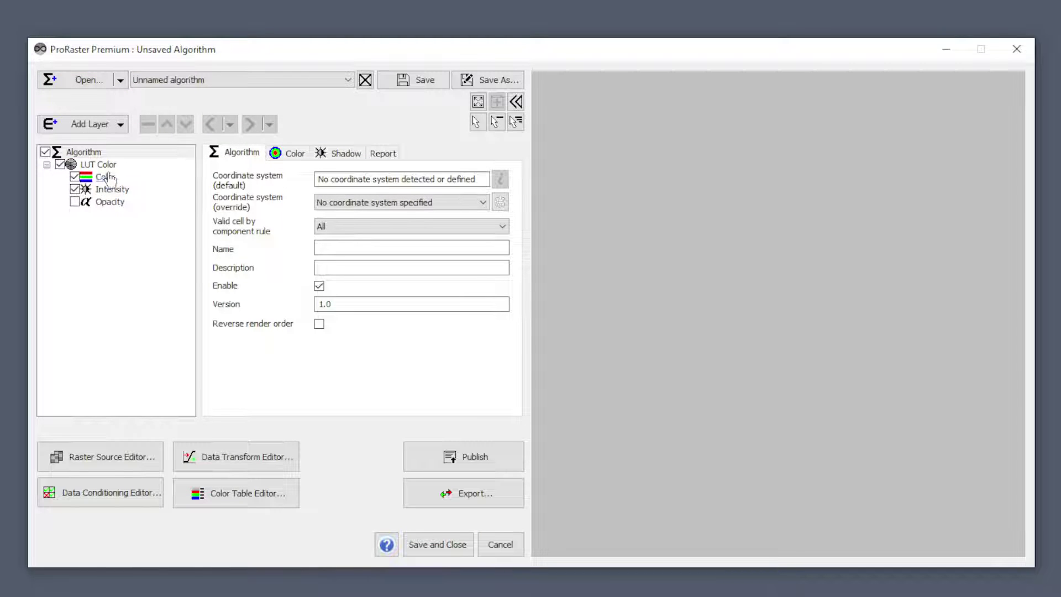
pyautogui.click(74, 189)
pyautogui.click(105, 177)
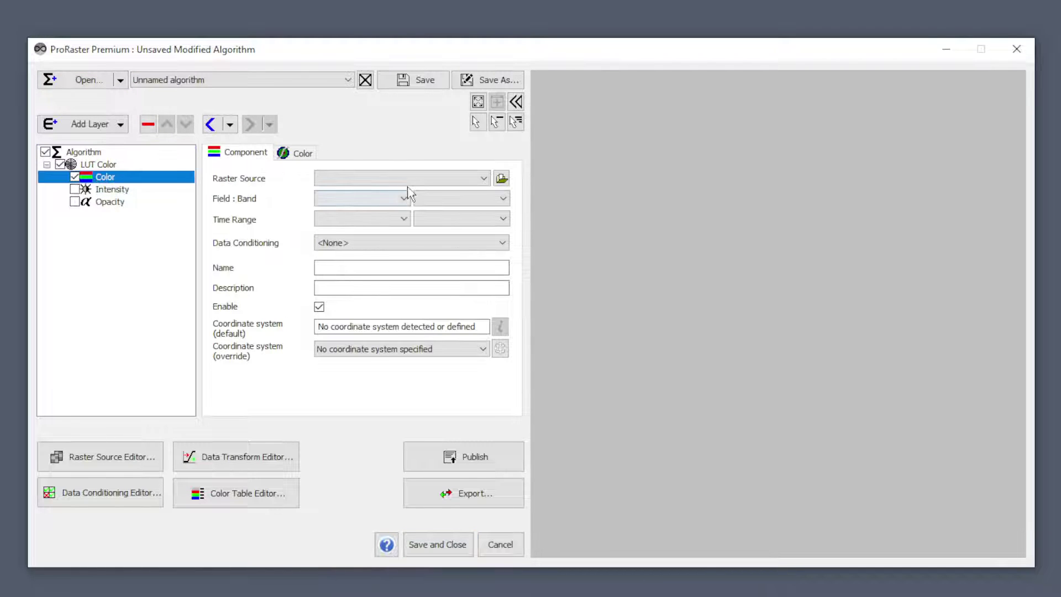
pyautogui.click(426, 178)
pyautogui.click(374, 190)
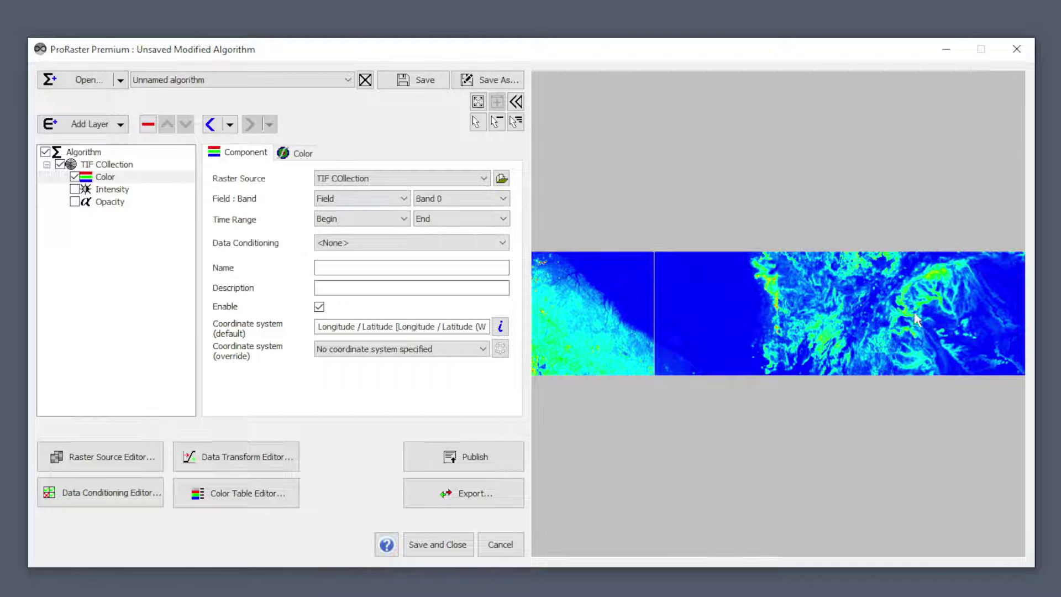
# Set the Color component's data transform to Linear Transform with Linear Manual Clip and a clip range maximum of 50.
pyautogui.scroll(3, 672, 313)
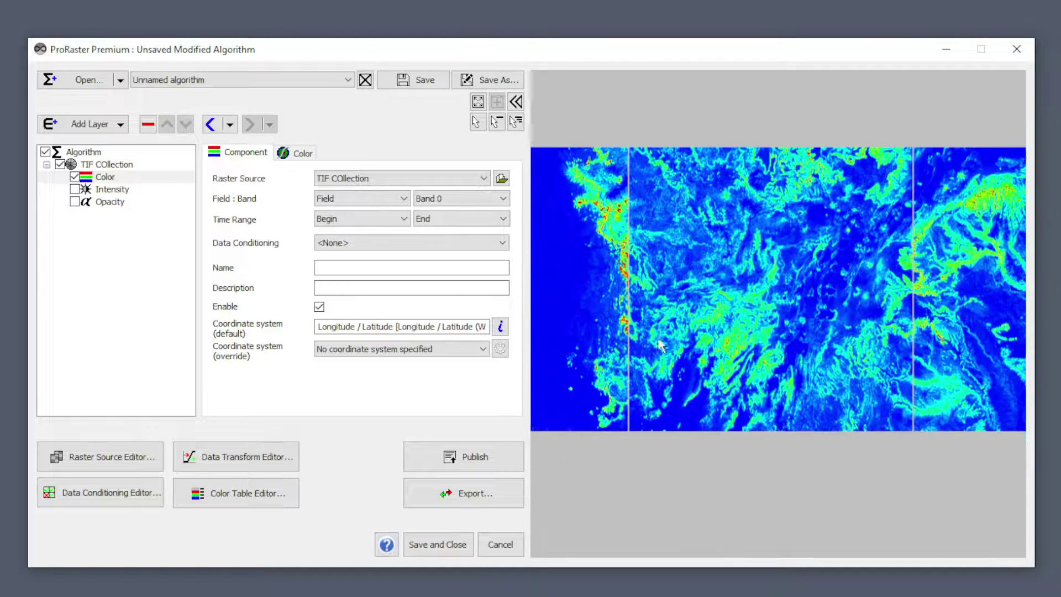
pyautogui.scroll(-2, 677, 351)
pyautogui.scroll(2, 661, 381)
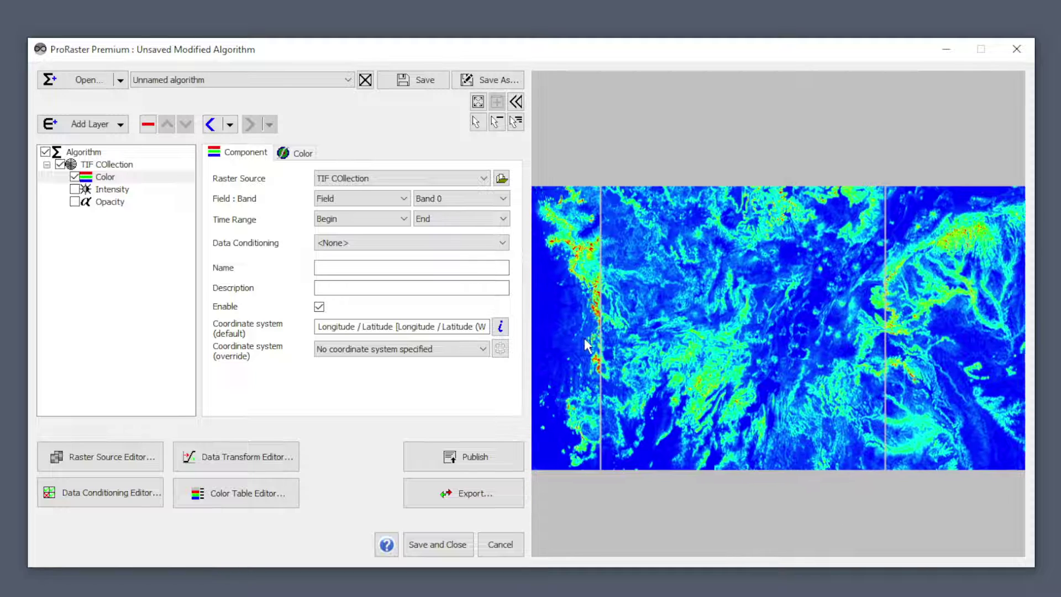
pyautogui.scroll(3, 656, 359)
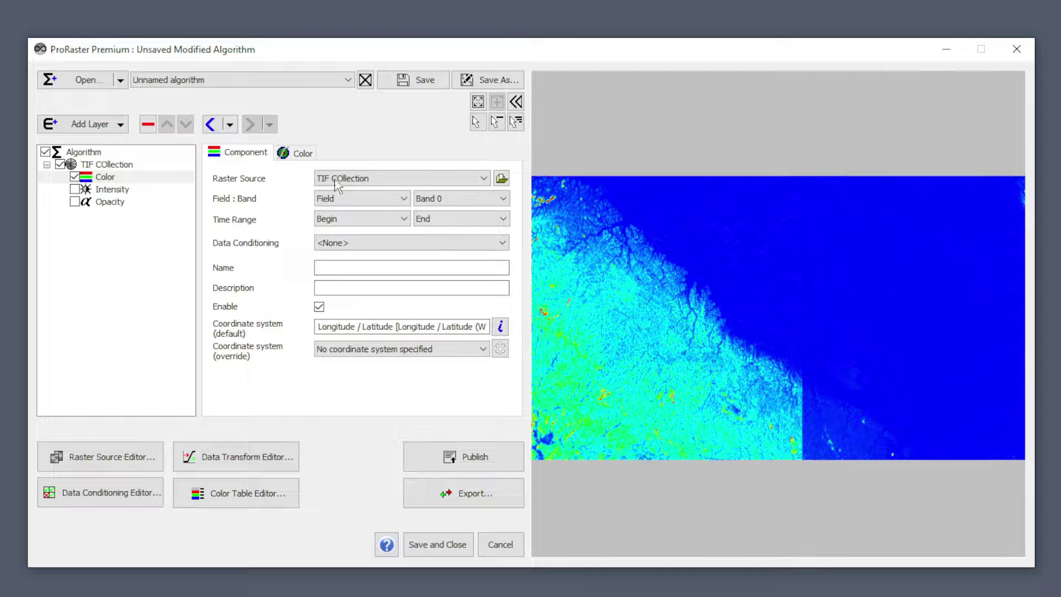
pyautogui.click(298, 153)
pyautogui.click(363, 178)
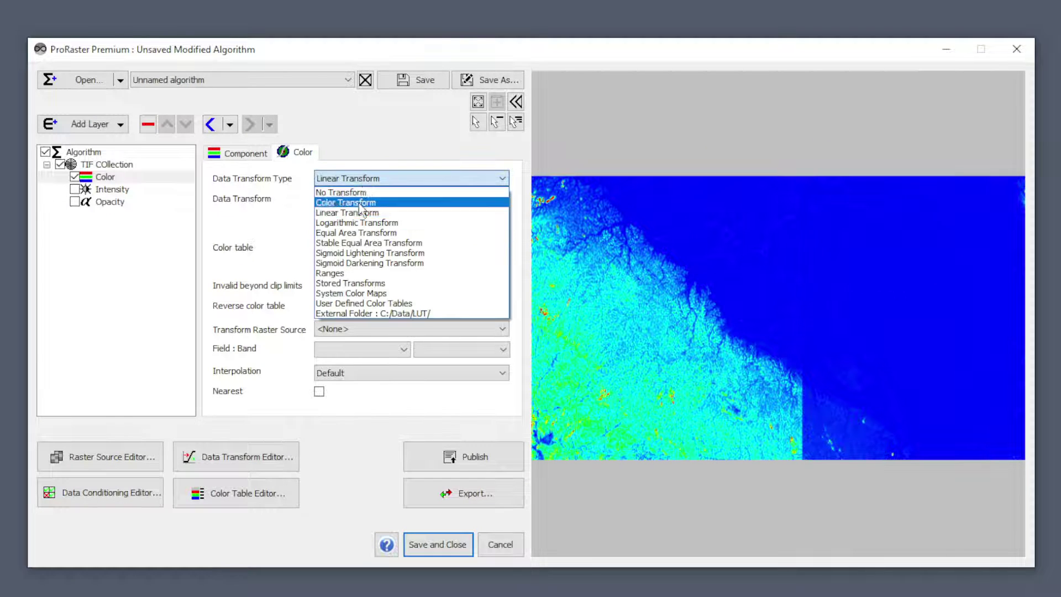
pyautogui.click(362, 212)
pyautogui.click(367, 198)
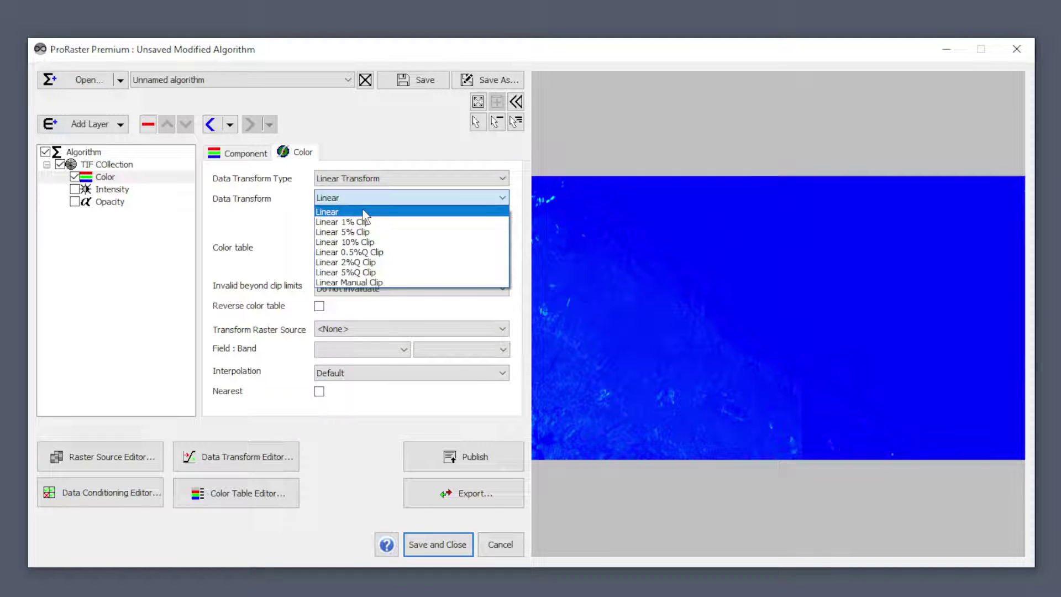
pyautogui.click(372, 285)
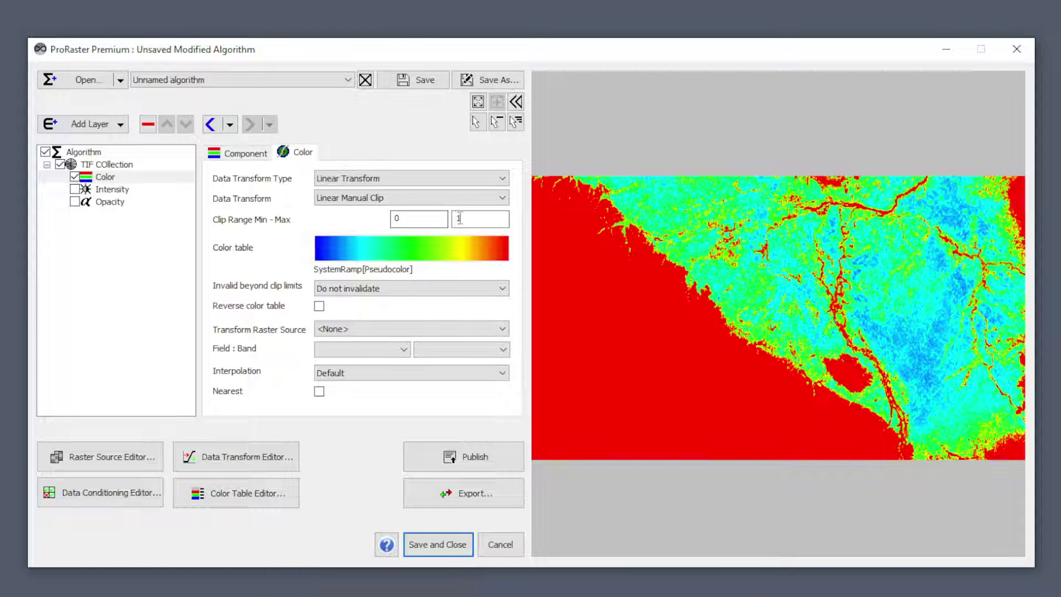
pyautogui.moveTo(461, 219); pyautogui.dragTo(435, 213)
pyautogui.write('50')
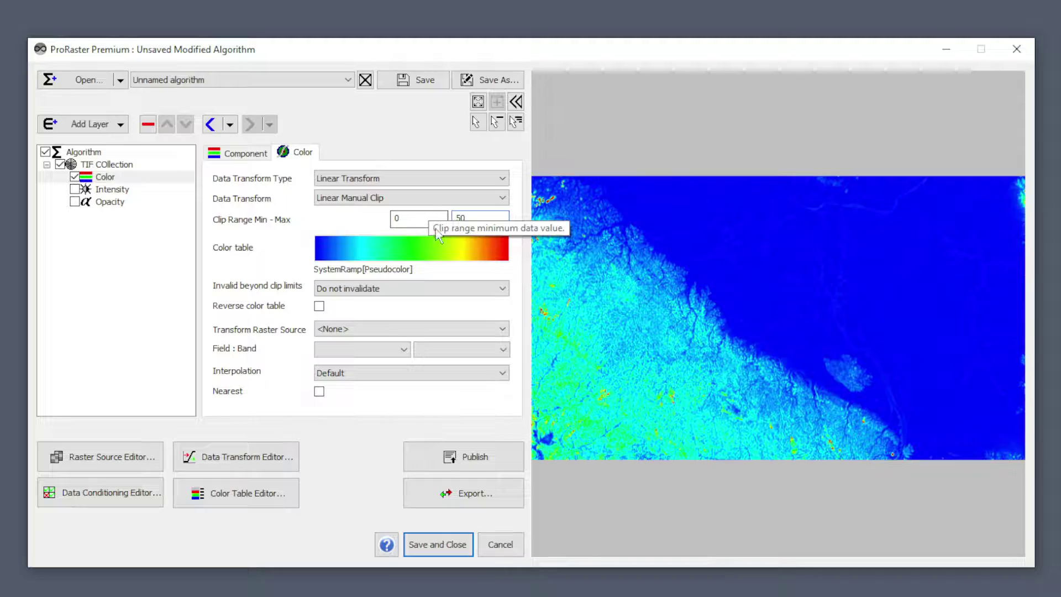
# Examine the rendered TIF COllection tiles up close and at full extent with the new clip range.
pyautogui.scroll(-4, 643, 364)
pyautogui.moveTo(642, 365); pyautogui.dragTo(585, 335)
pyautogui.moveTo(750, 354); pyautogui.dragTo(697, 327)
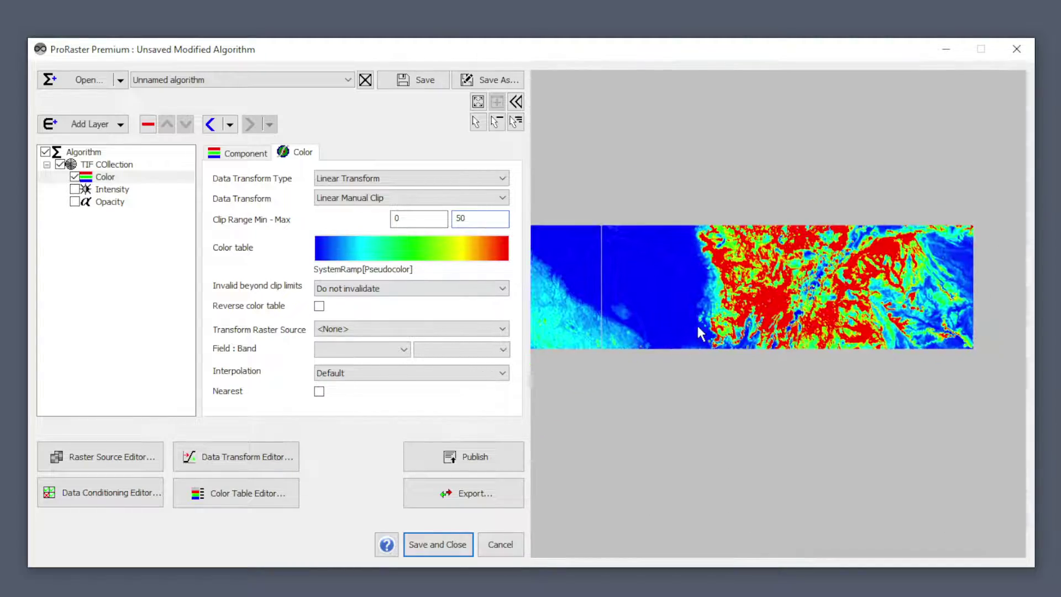
pyautogui.scroll(3, 811, 303)
pyautogui.scroll(3, 842, 299)
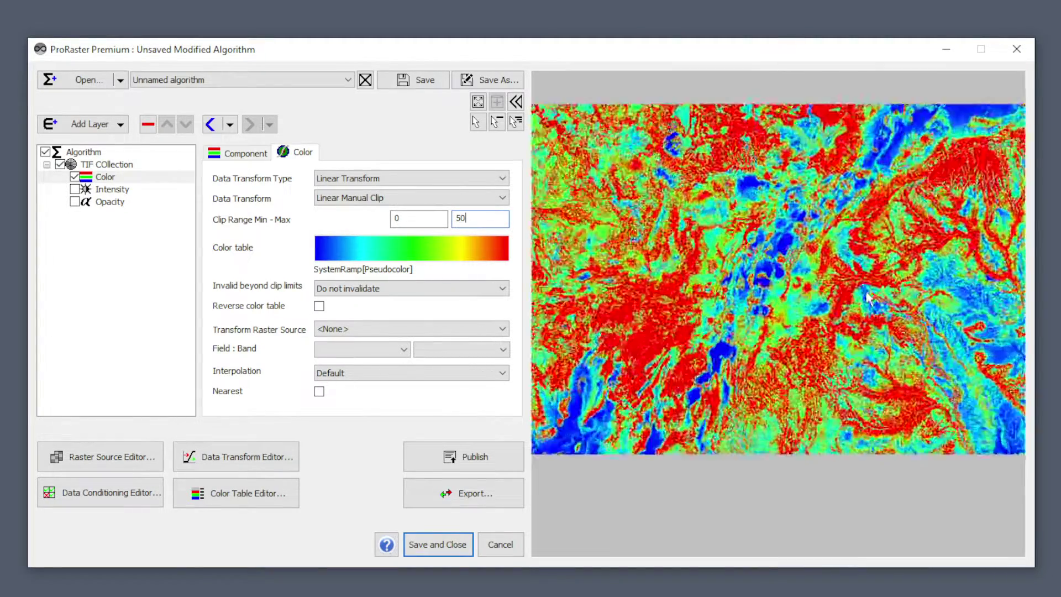
pyautogui.scroll(-5, 850, 332)
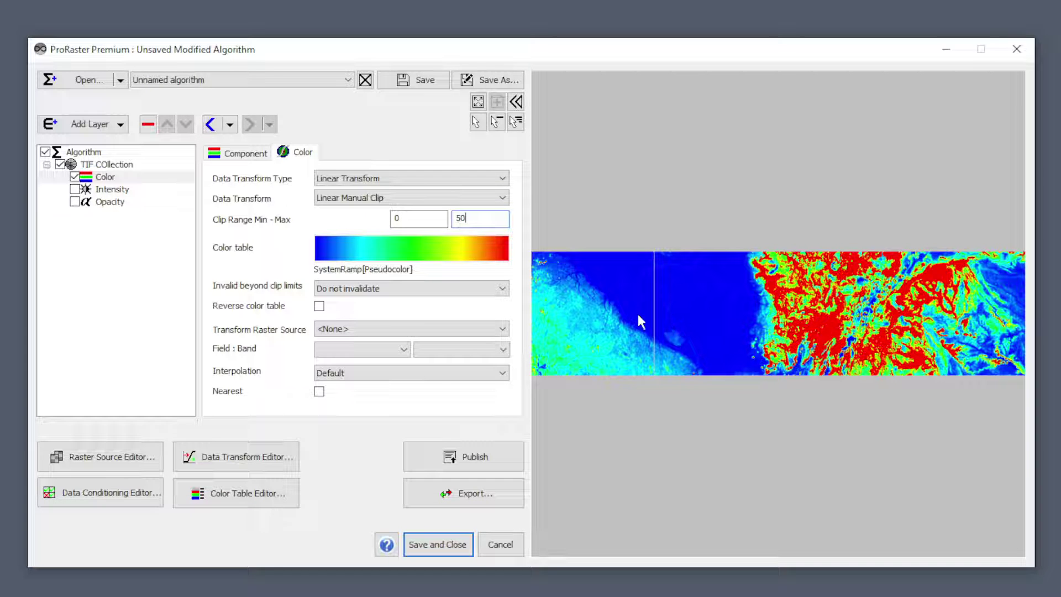
# Reopen the Raster Source Editor and switch to the Mine Operation ECW raster source.
pyautogui.click(132, 463)
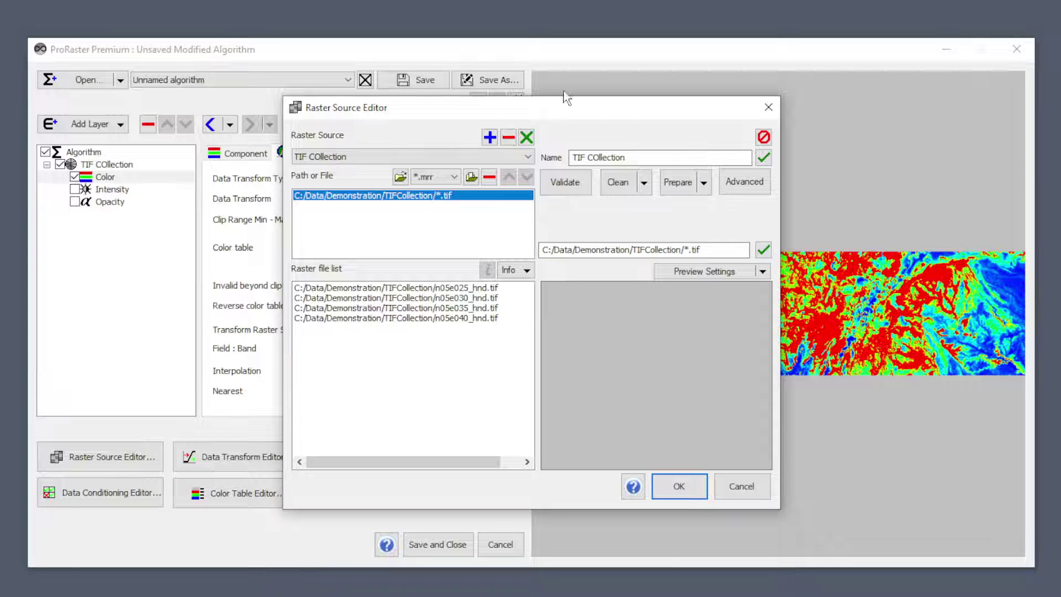
pyautogui.moveTo(539, 101); pyautogui.dragTo(494, 104)
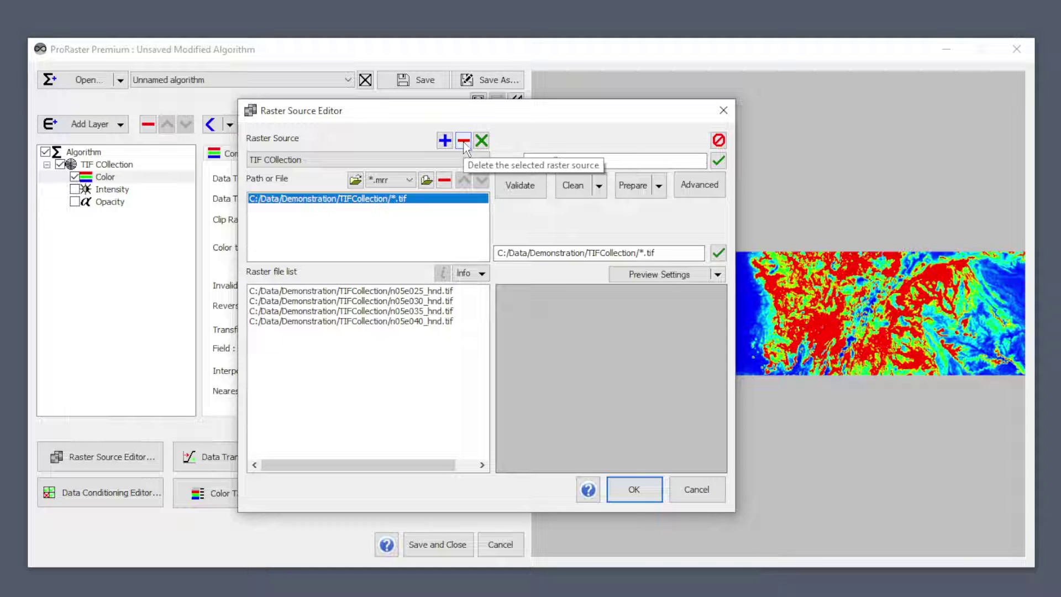
pyautogui.click(365, 160)
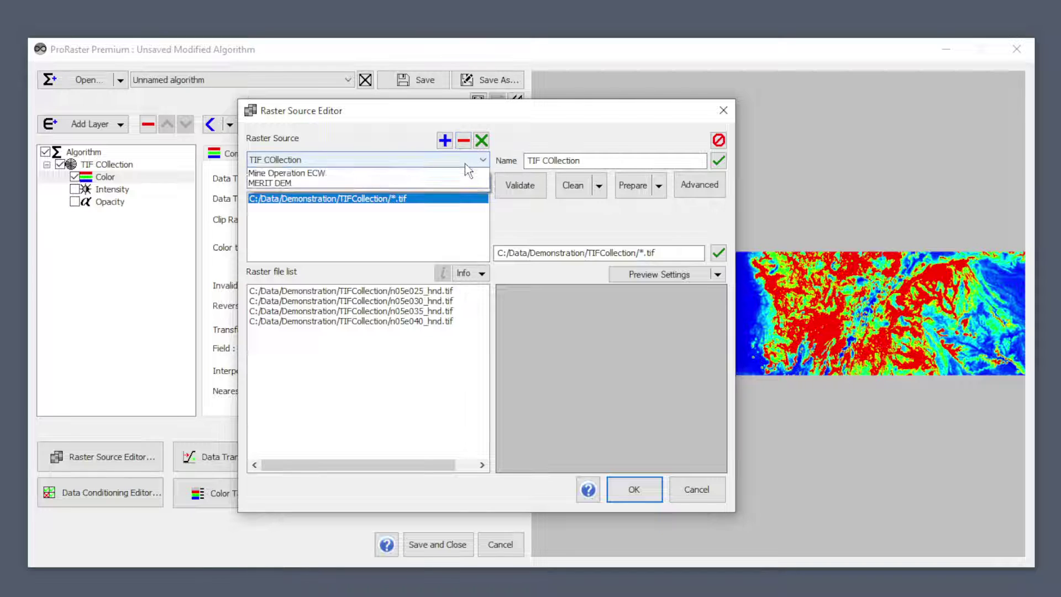
pyautogui.click(357, 184)
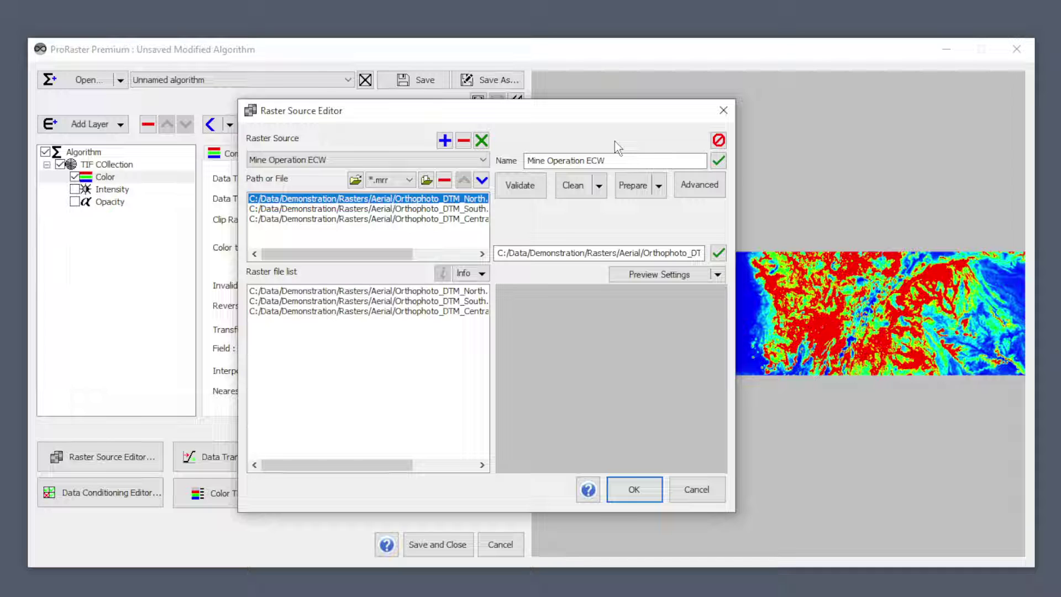
# Check the validity of the Mine Operation ECW raster source's name.
pyautogui.moveTo(618, 160); pyautogui.dragTo(527, 160)
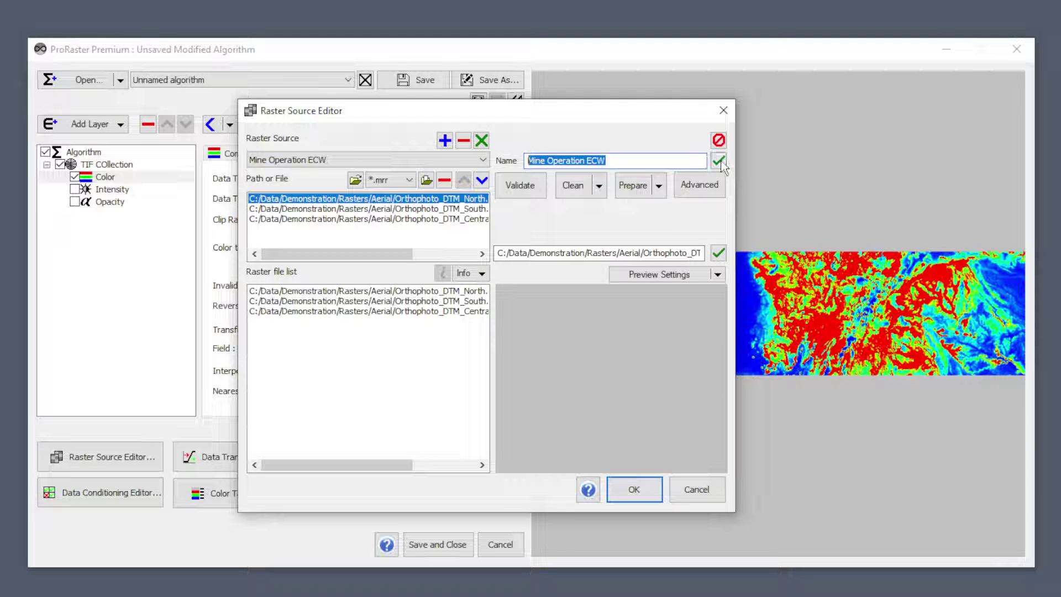
pyautogui.moveTo(720, 165)
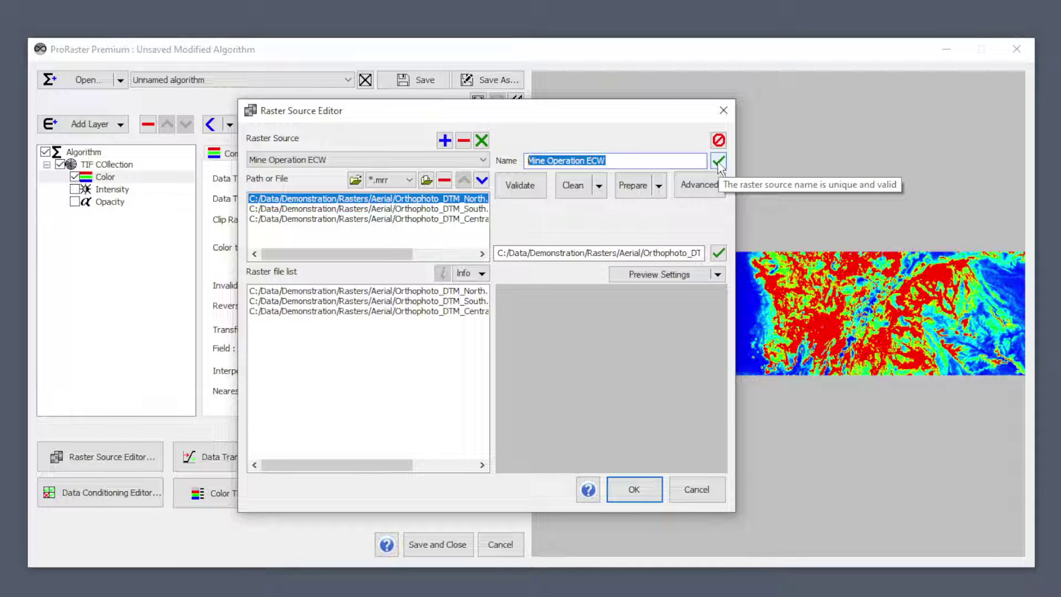
pyautogui.click(629, 160)
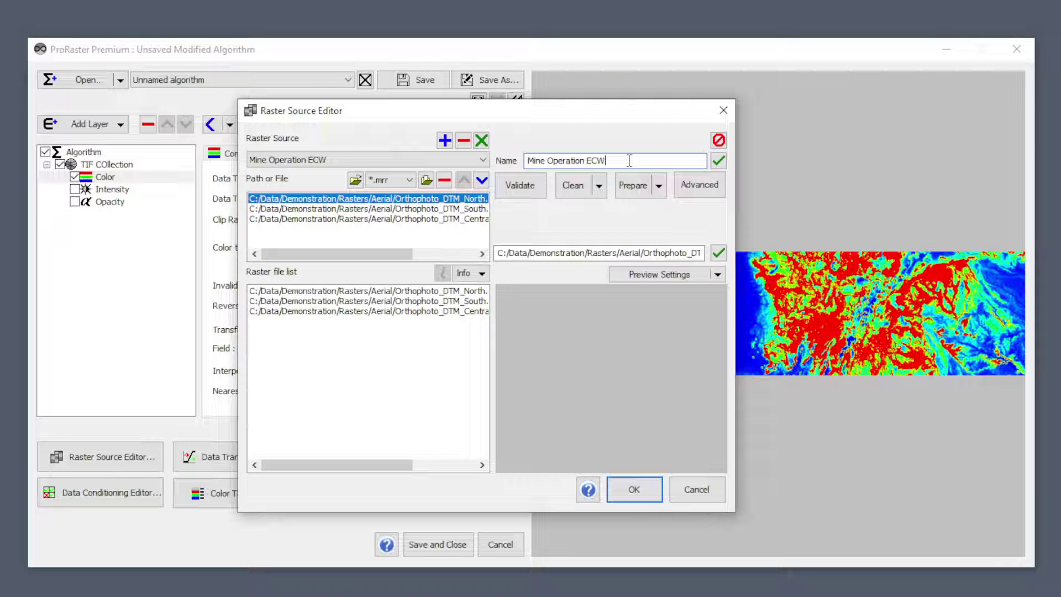
pyautogui.click(719, 160)
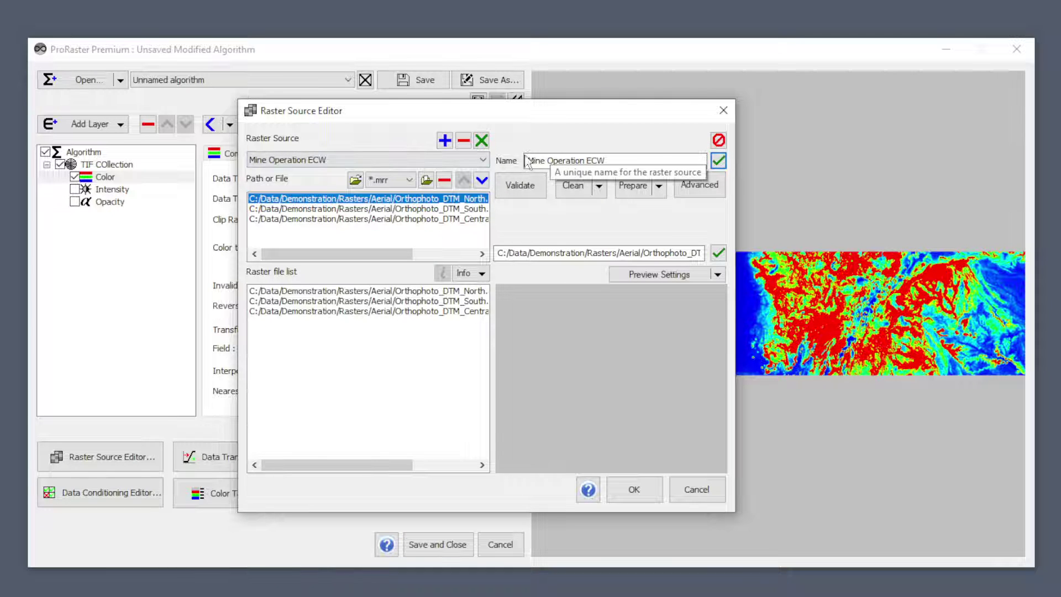
# Preview the Orthophoto_DTM North raster, and switch to the MERIT DEM raster source.
pyautogui.click(351, 292)
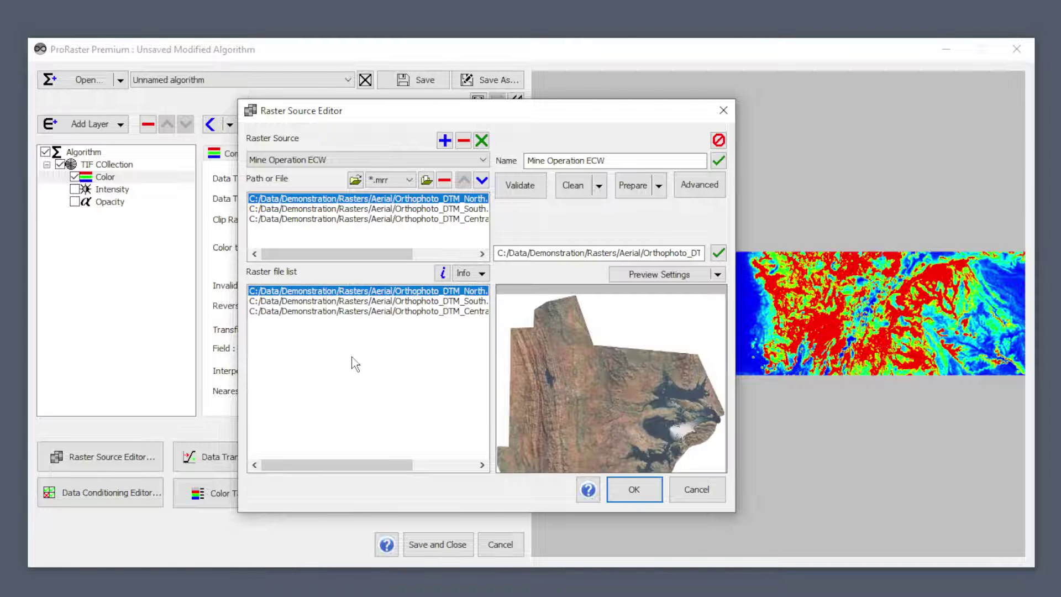
pyautogui.click(364, 163)
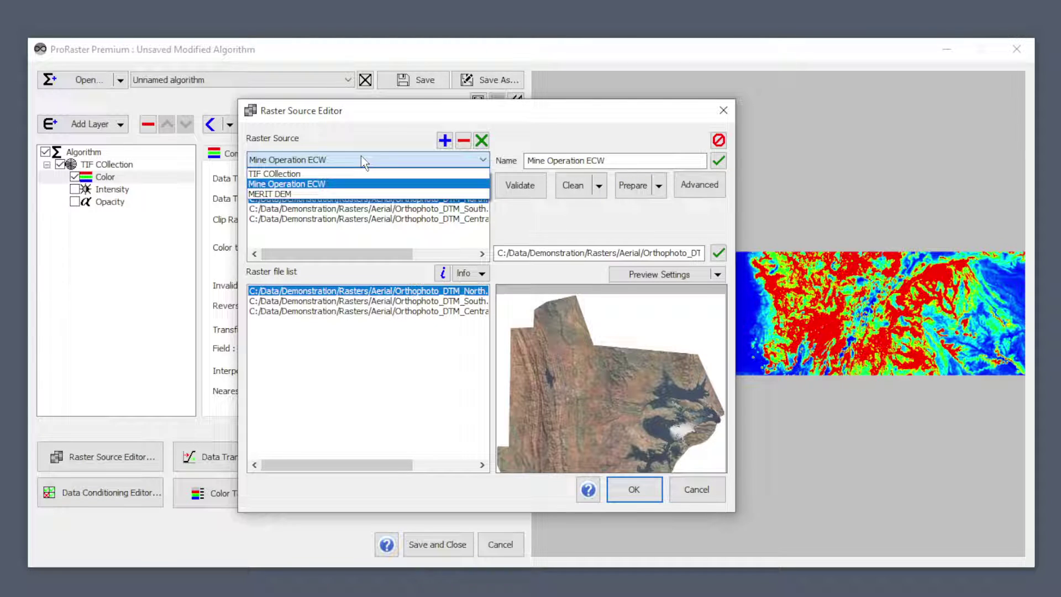
pyautogui.click(326, 195)
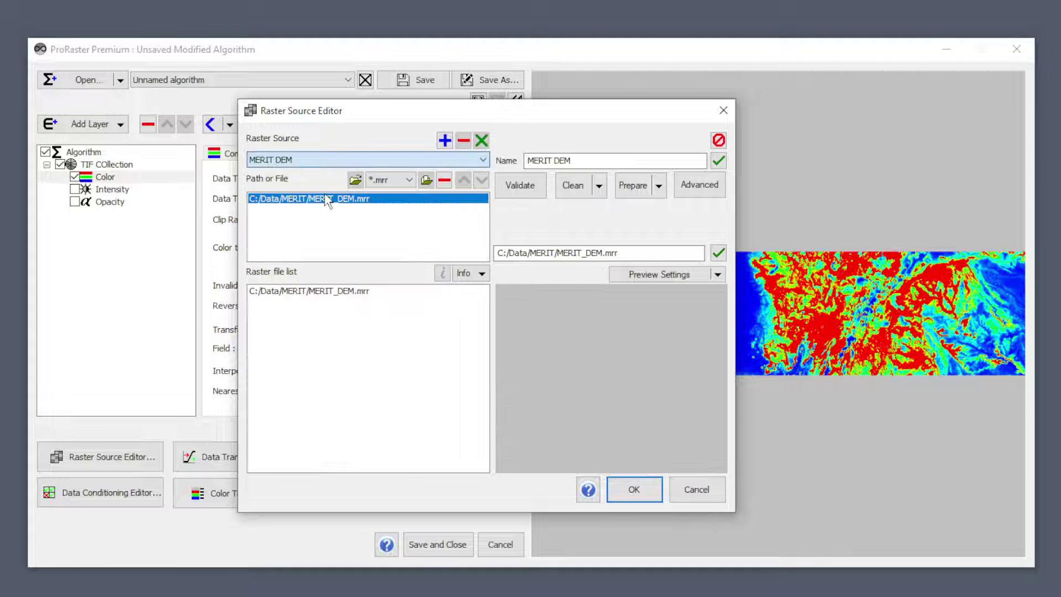
# Preview the MERIT_DEM.mrr raster and inspect its available fields in the manual preview settings, leaving them unchanged.
pyautogui.click(348, 161)
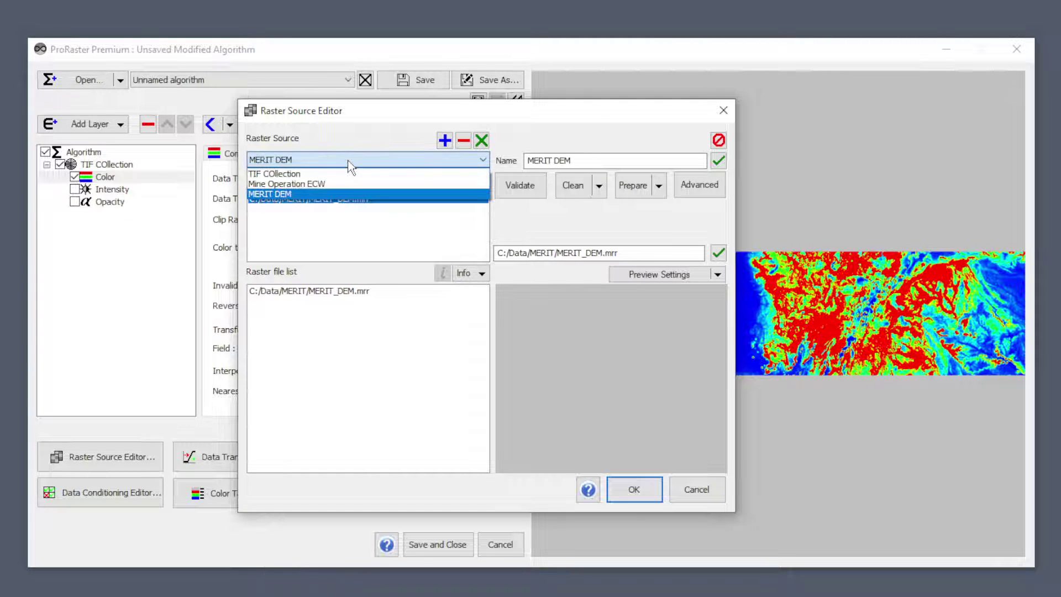
pyautogui.click(349, 162)
pyautogui.click(347, 291)
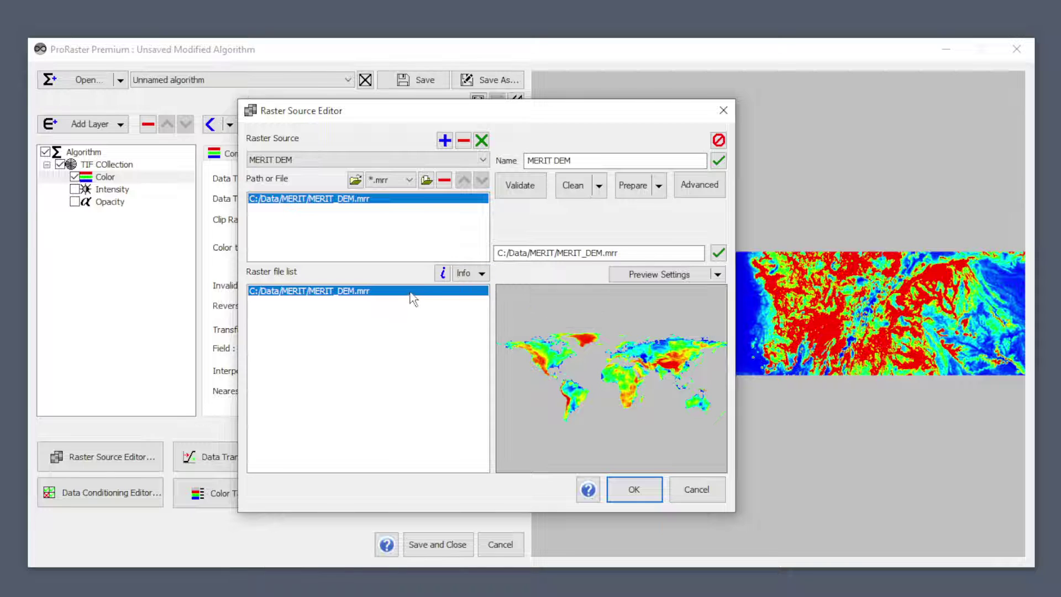
pyautogui.click(718, 278)
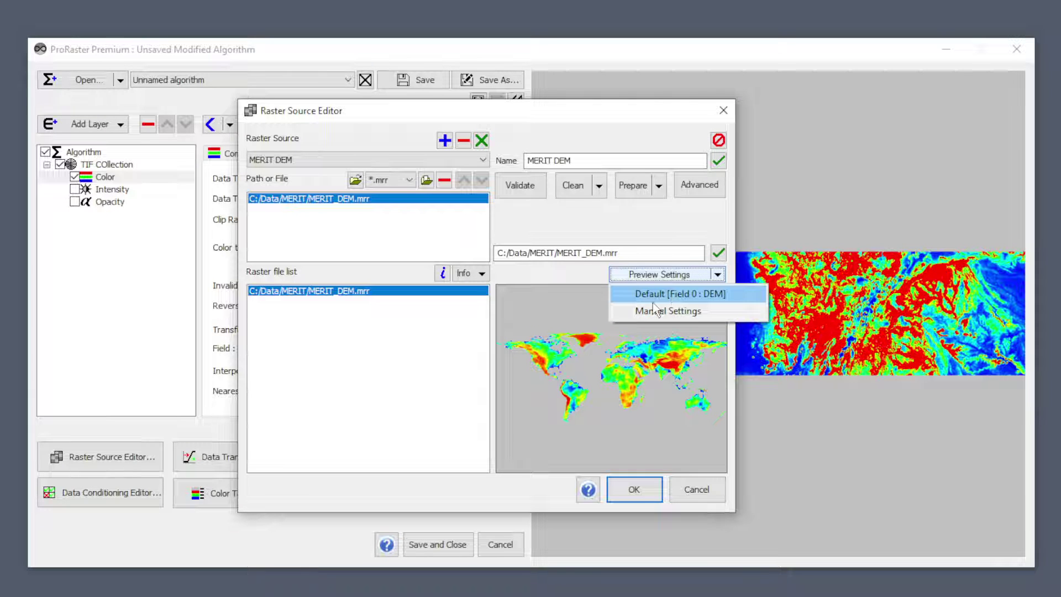
pyautogui.click(687, 311)
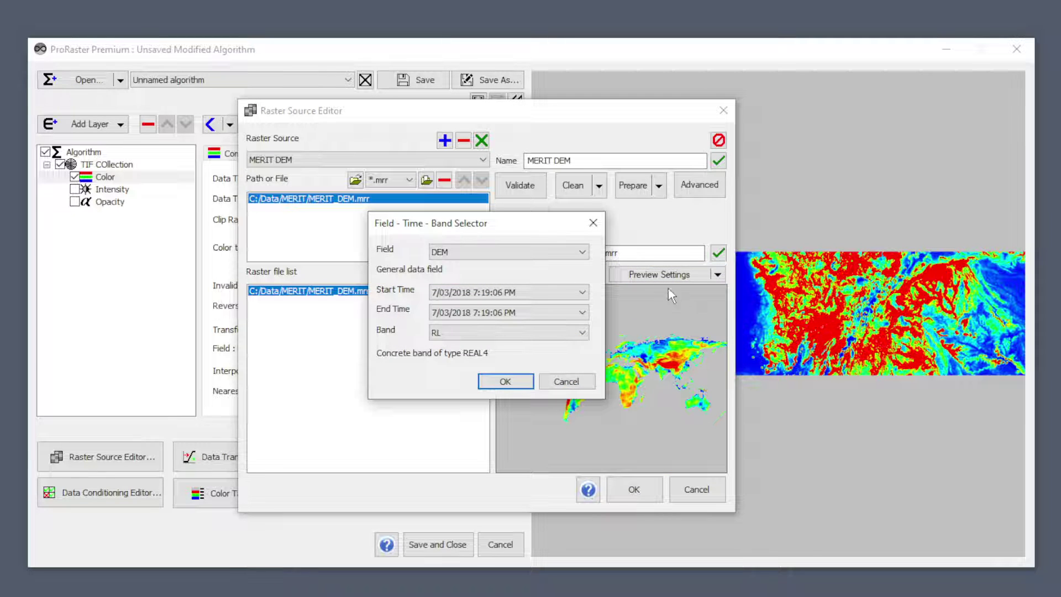
pyautogui.click(494, 253)
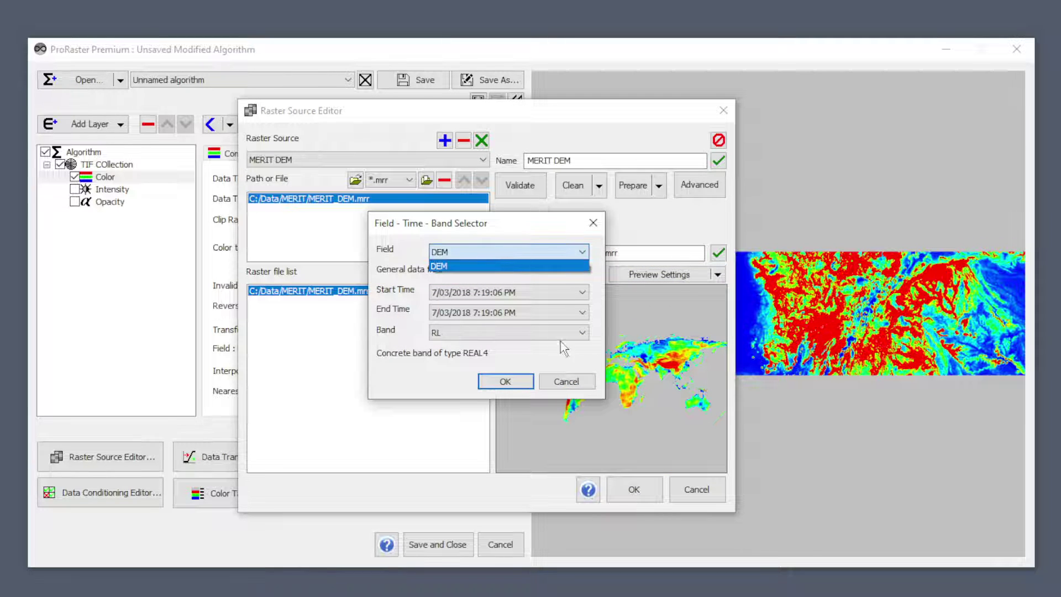
pyautogui.click(605, 339)
pyautogui.click(581, 377)
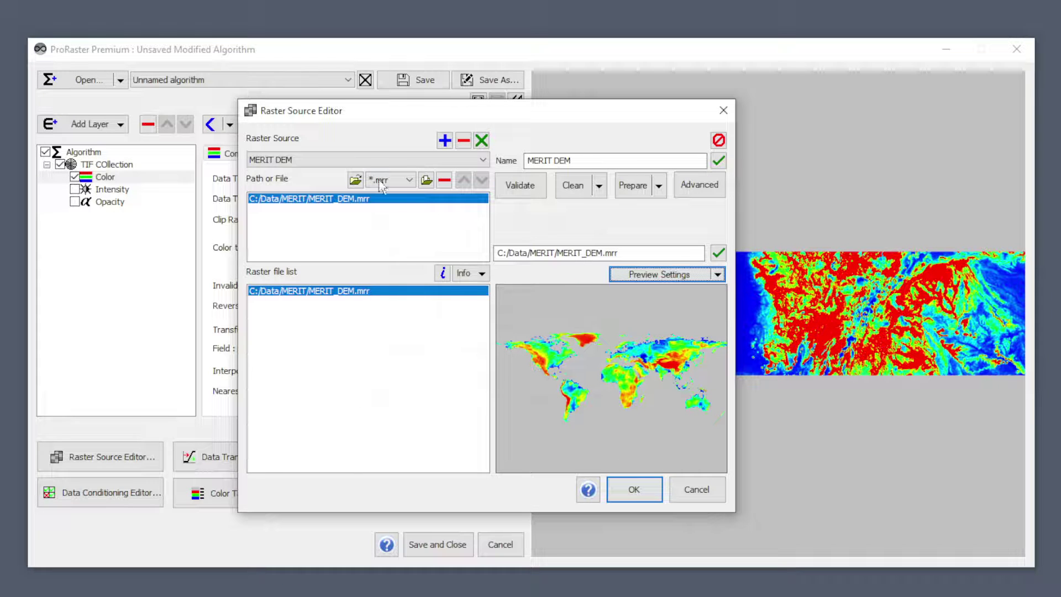
# Switch to the Mine Operation ECW raster source and preview its Orthophoto_DTM North raster.
pyautogui.click(397, 159)
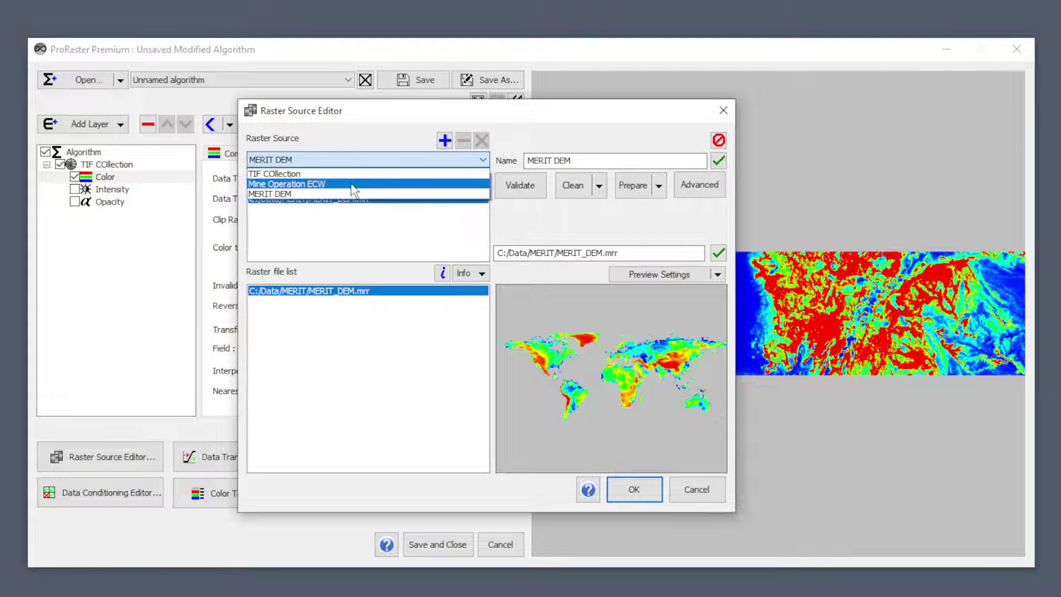
pyautogui.click(352, 174)
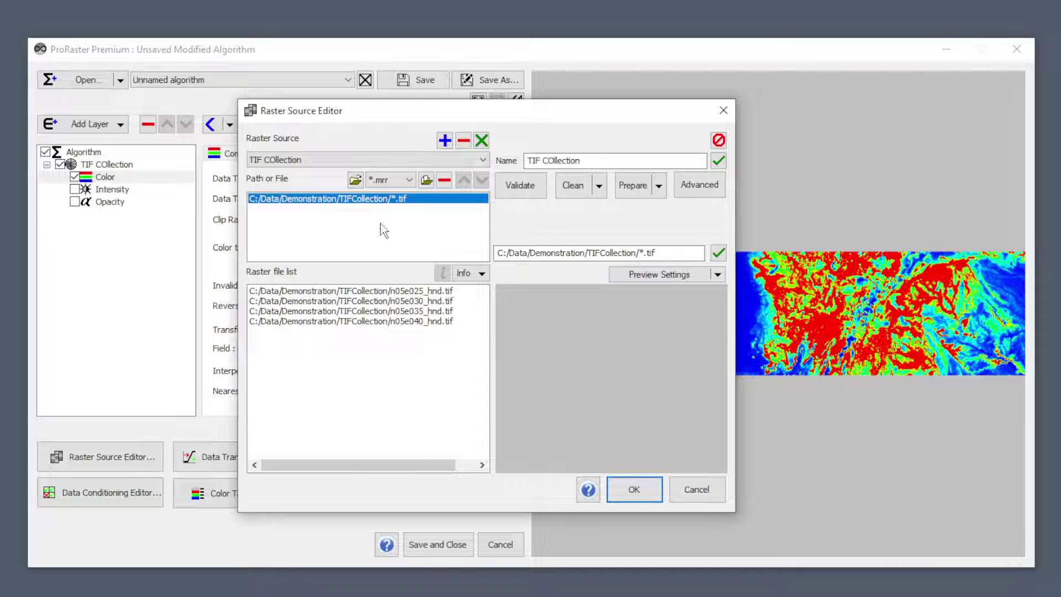
pyautogui.click(359, 162)
pyautogui.click(354, 183)
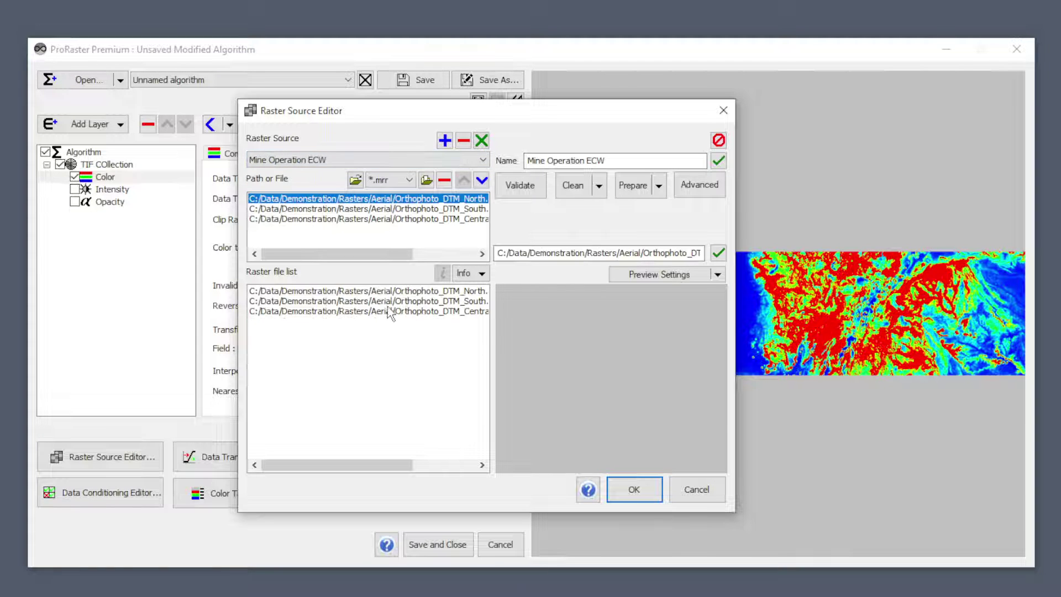
pyautogui.click(387, 291)
# Set the raster preview manually to the GREEN band of the Imagery field.
pyautogui.click(661, 274)
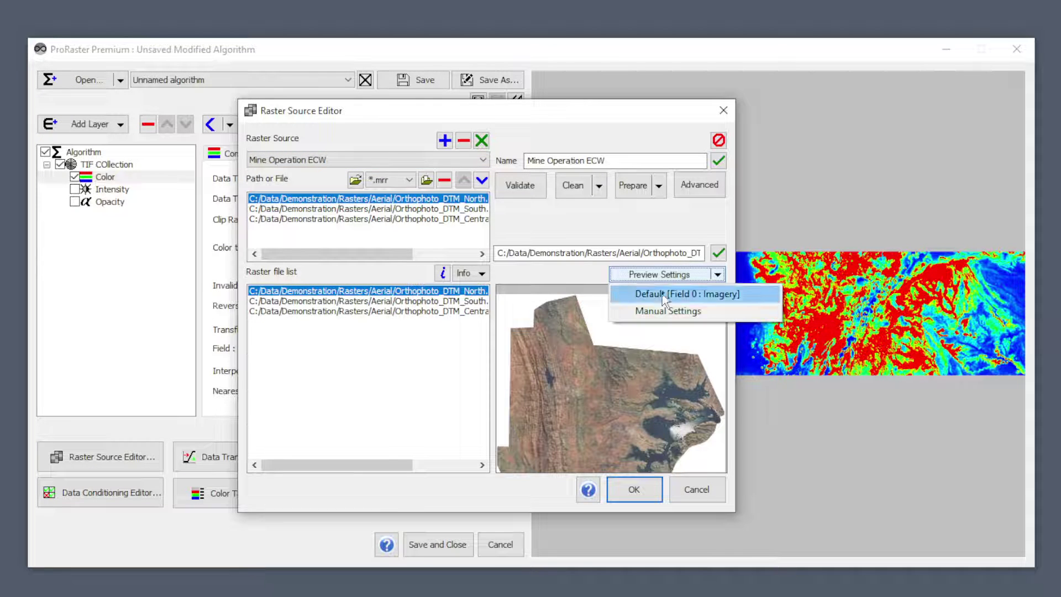
pyautogui.click(667, 310)
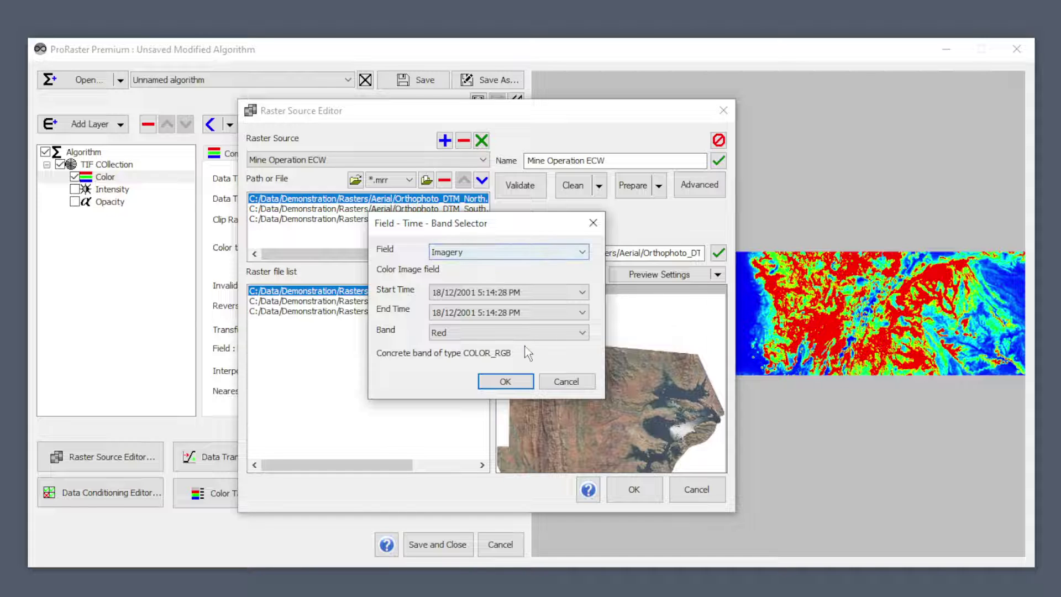
pyautogui.click(532, 333)
pyautogui.click(498, 367)
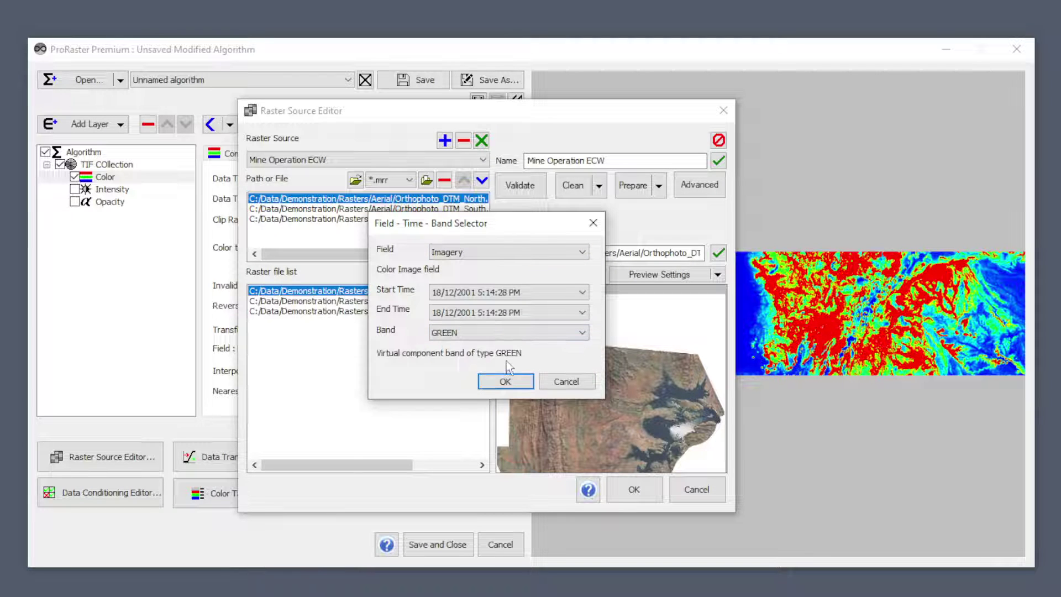
pyautogui.click(506, 381)
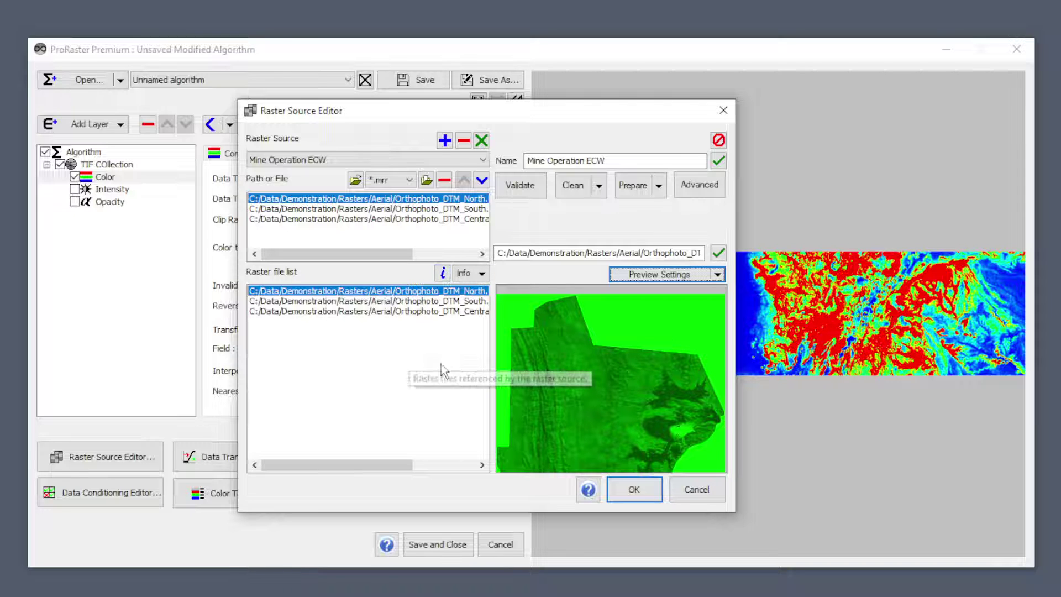
# Restore the raster preview to the default Field 0 : Imagery setting.
pyautogui.click(693, 275)
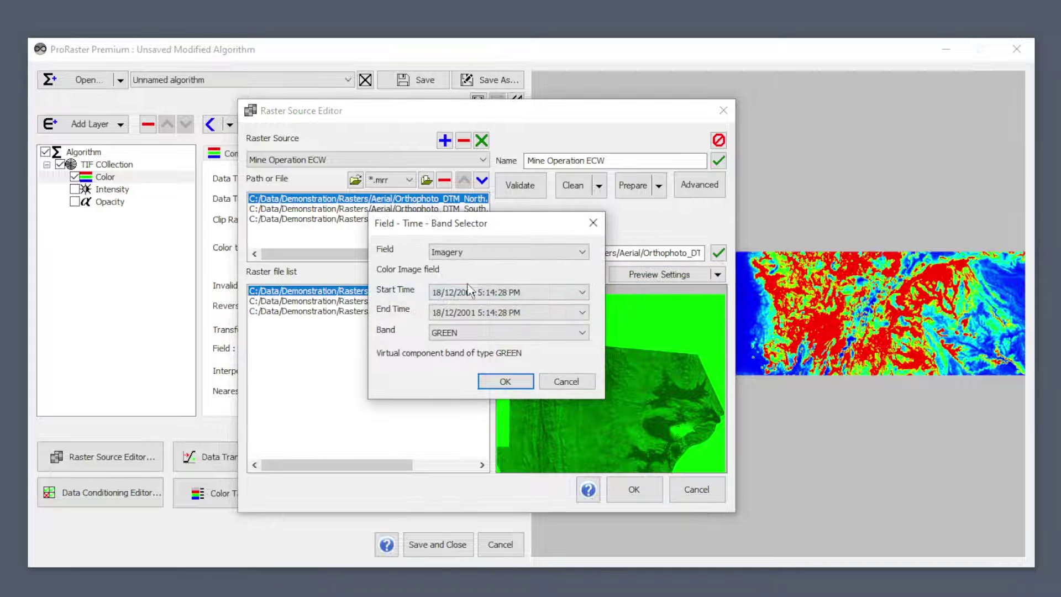
pyautogui.click(566, 382)
pyautogui.click(717, 274)
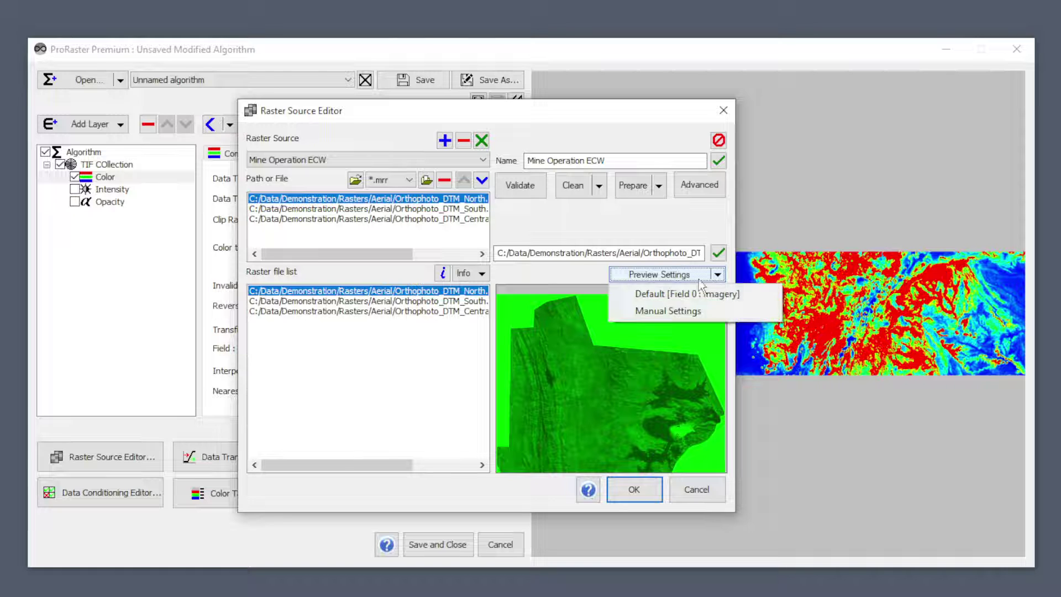
pyautogui.click(699, 290)
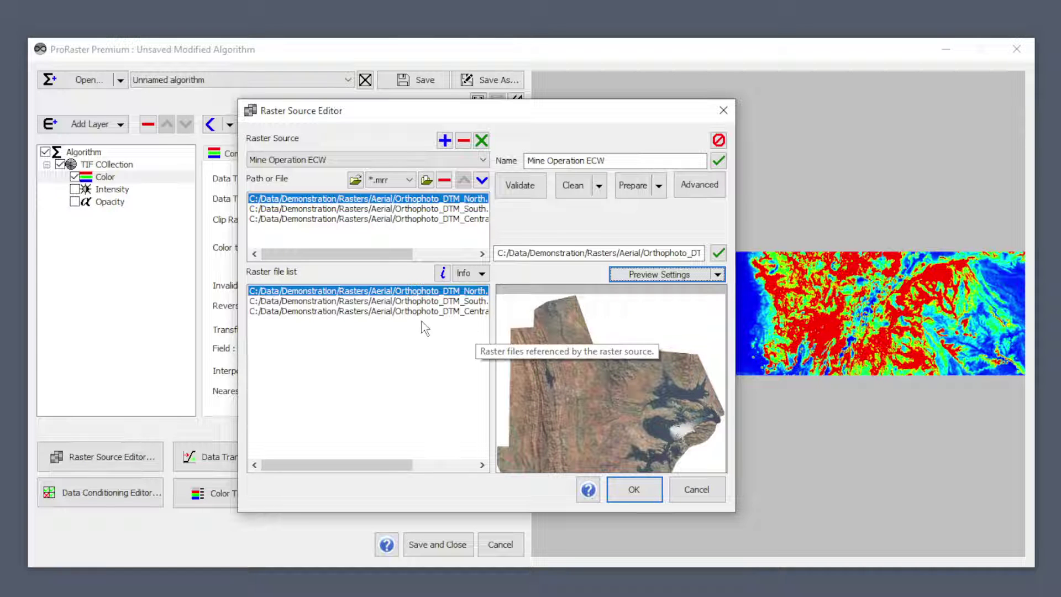
# Switch to the MERIT DEM raster source and generate the raster information report for MERIT_DEM.mrr.
pyautogui.click(368, 161)
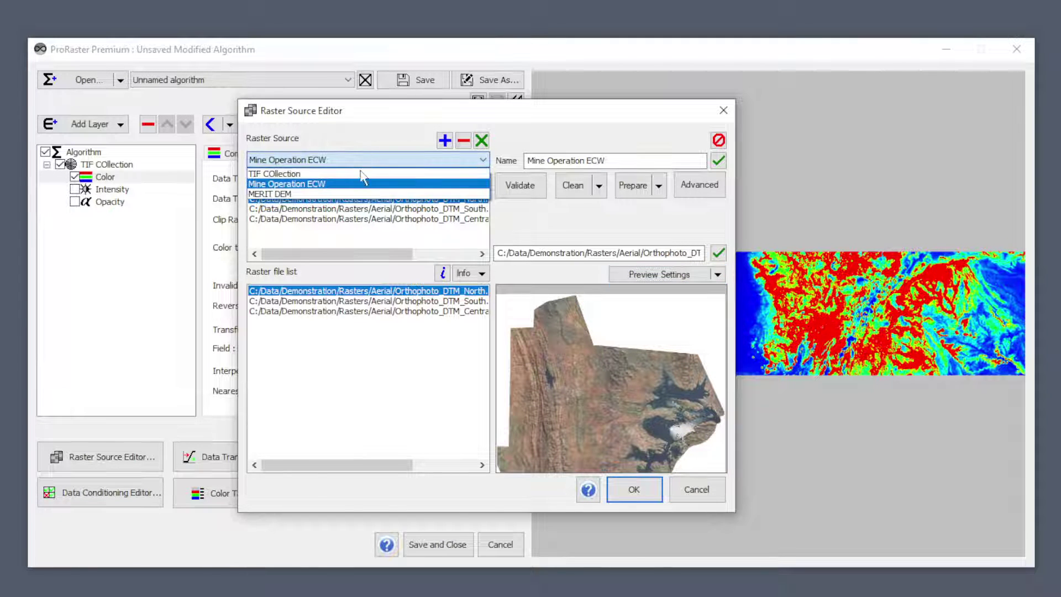
pyautogui.click(351, 194)
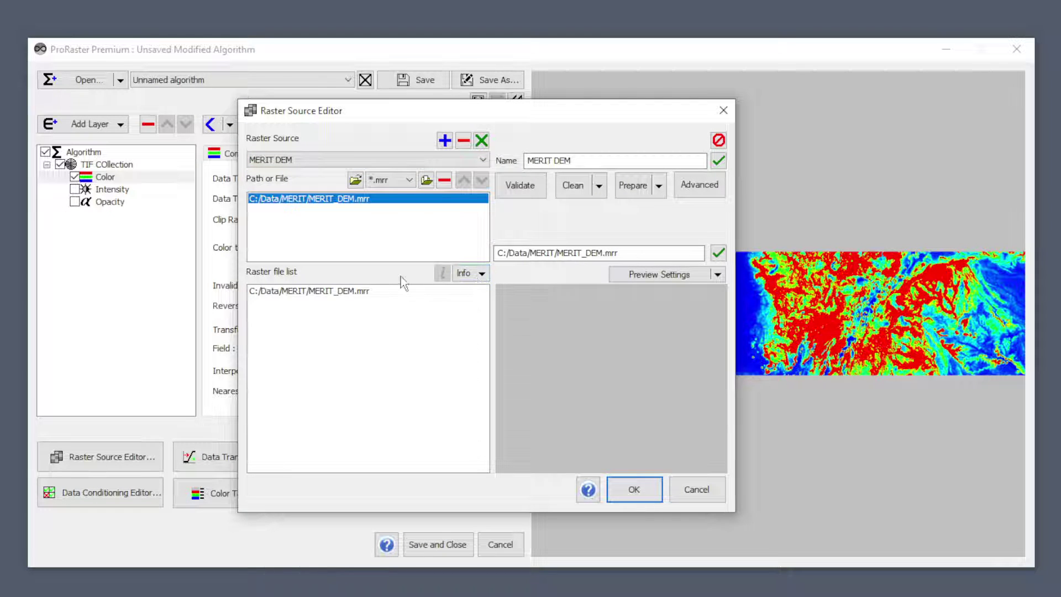
pyautogui.click(359, 291)
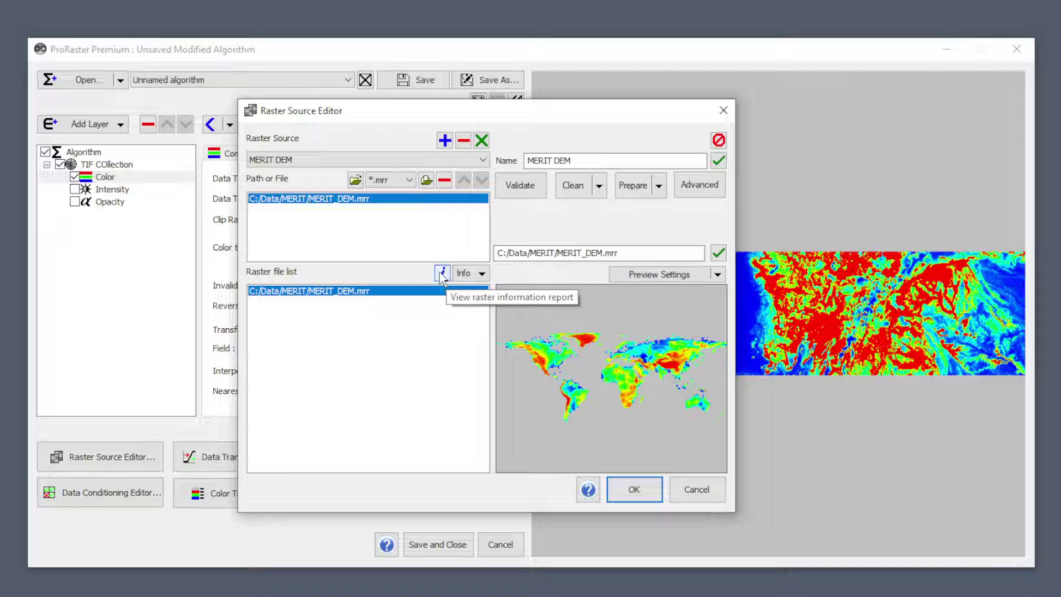
pyautogui.click(442, 274)
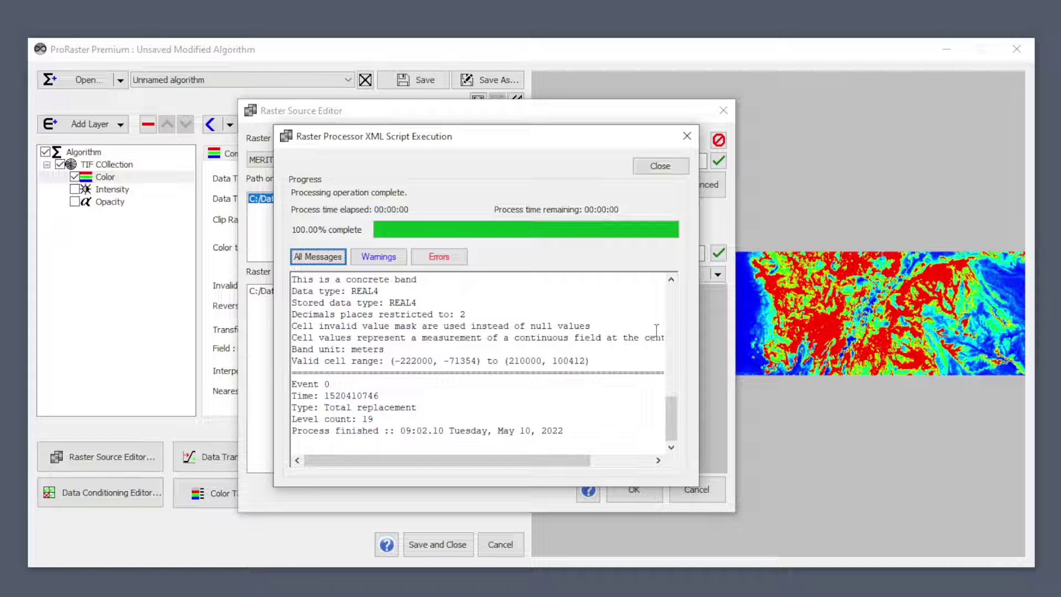
# Return to the beginning of the information report and enlarge its window to show more of the text.
pyautogui.moveTo(673, 426); pyautogui.dragTo(685, 289)
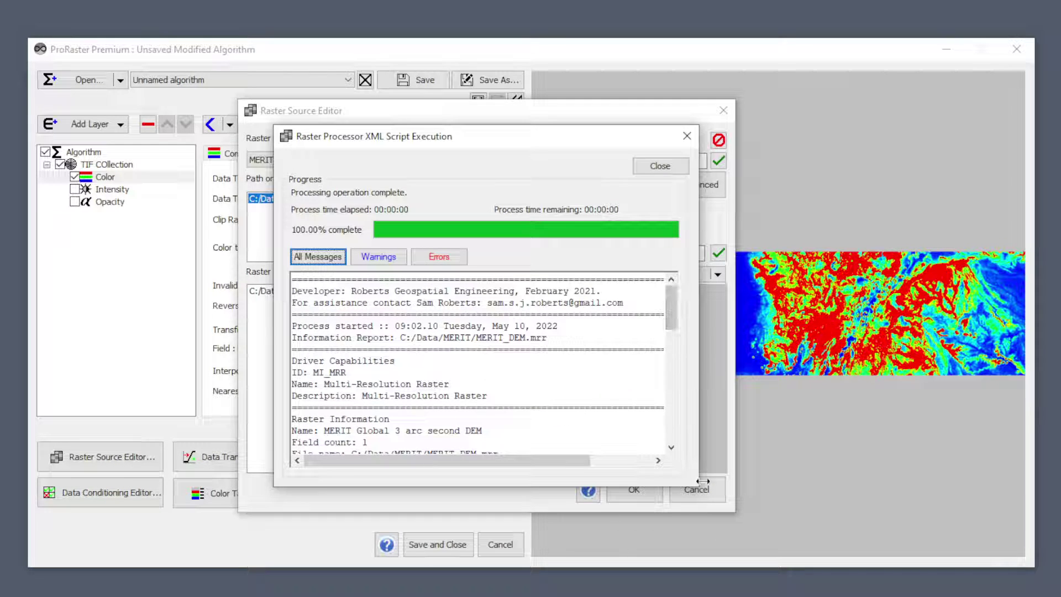
pyautogui.moveTo(698, 488); pyautogui.dragTo(841, 557)
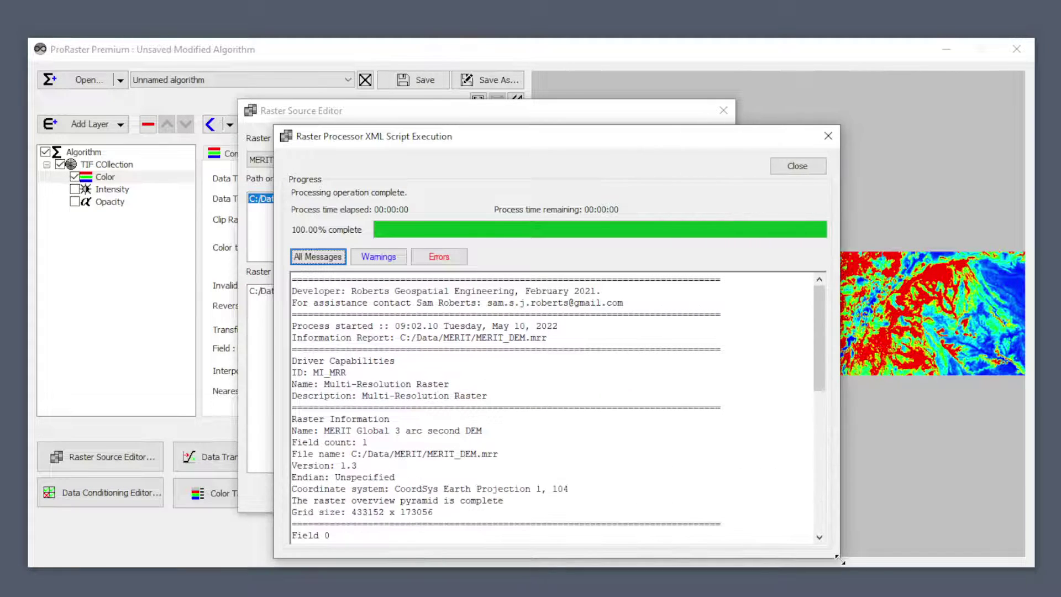
pyautogui.moveTo(501, 138); pyautogui.dragTo(486, 30)
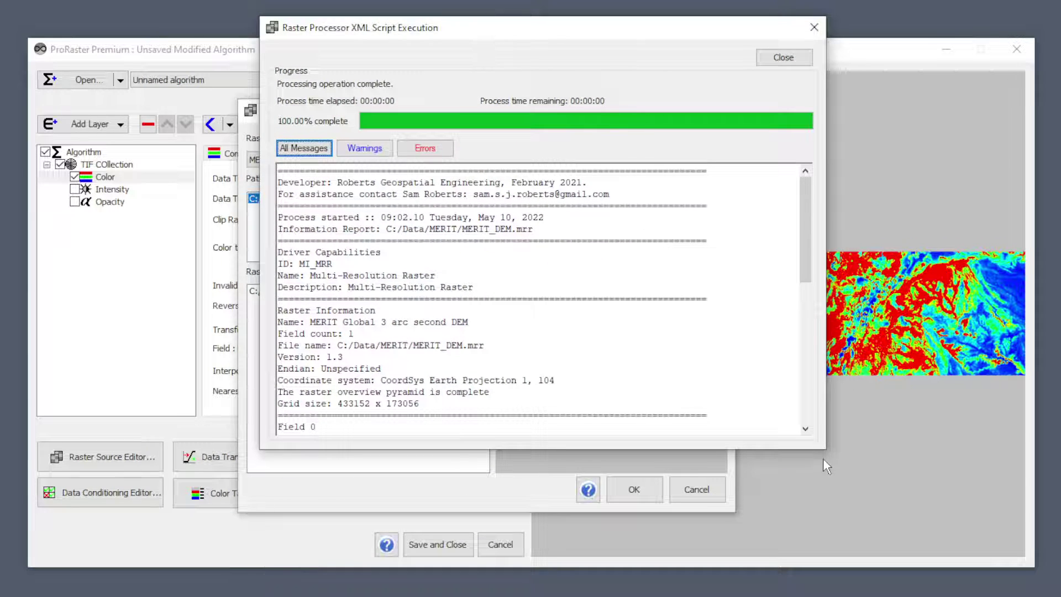
pyautogui.moveTo(826, 449); pyautogui.dragTo(885, 562)
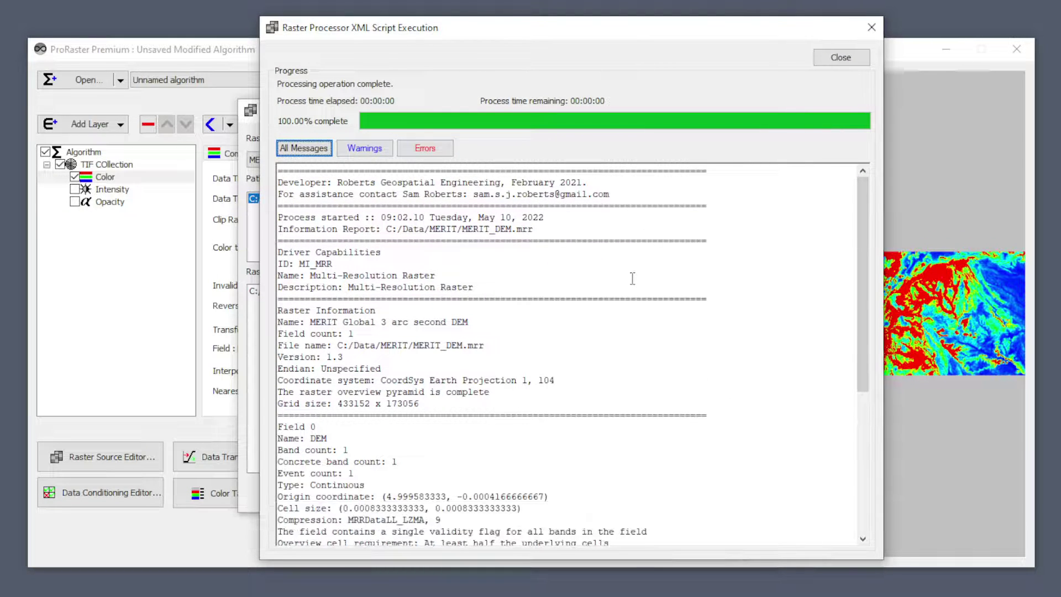
# Examine the report's general raster information, including the file path, raster name, coordinate system and grid size.
pyautogui.click(433, 270)
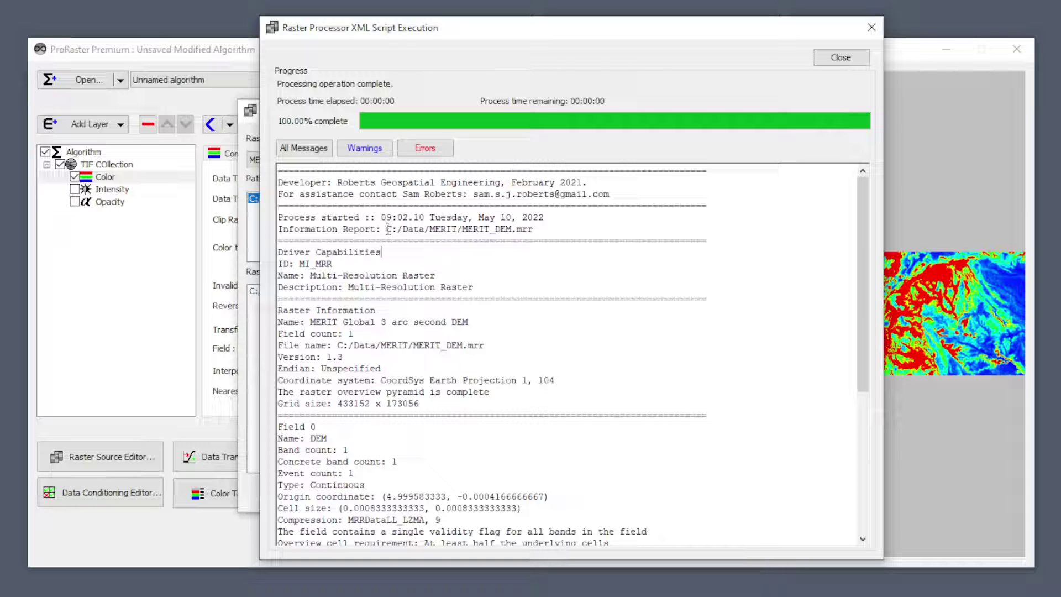
pyautogui.moveTo(388, 228); pyautogui.dragTo(548, 234)
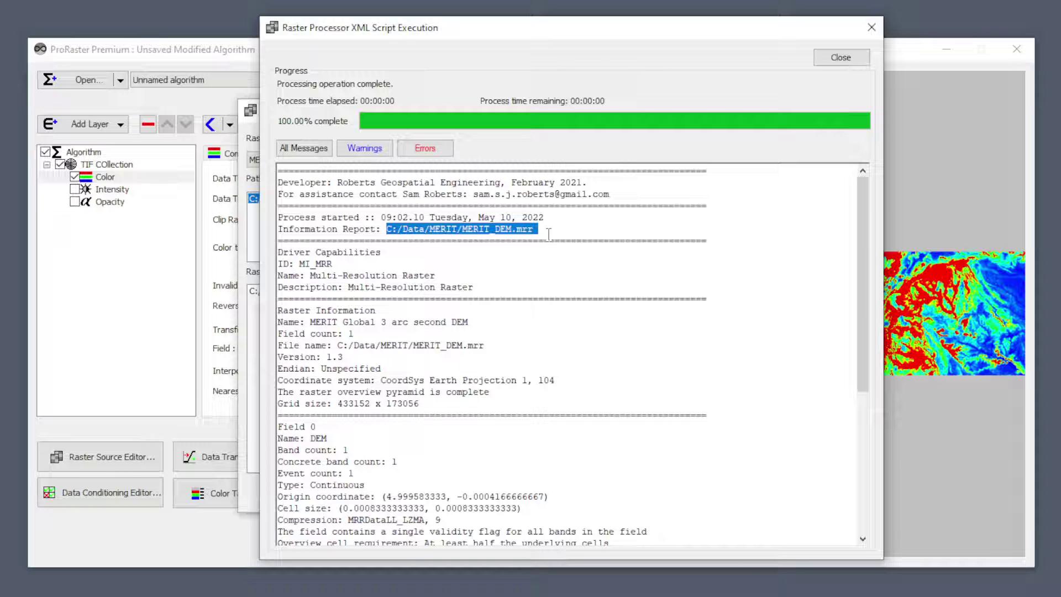
pyautogui.click(376, 270)
pyautogui.scroll(-3, 567, 295)
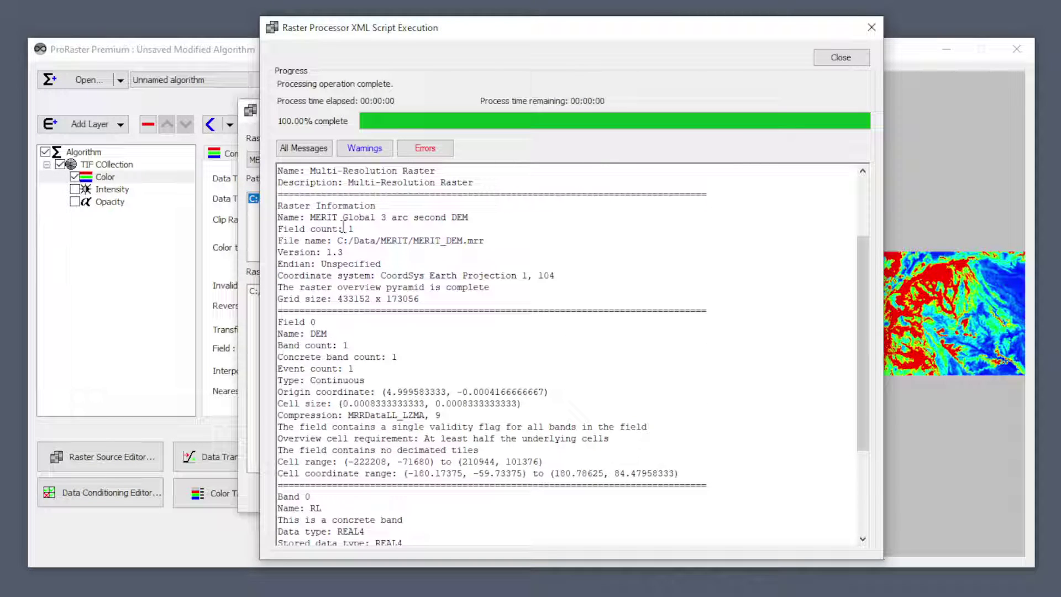
pyautogui.moveTo(309, 216); pyautogui.dragTo(335, 217)
pyautogui.click(363, 231)
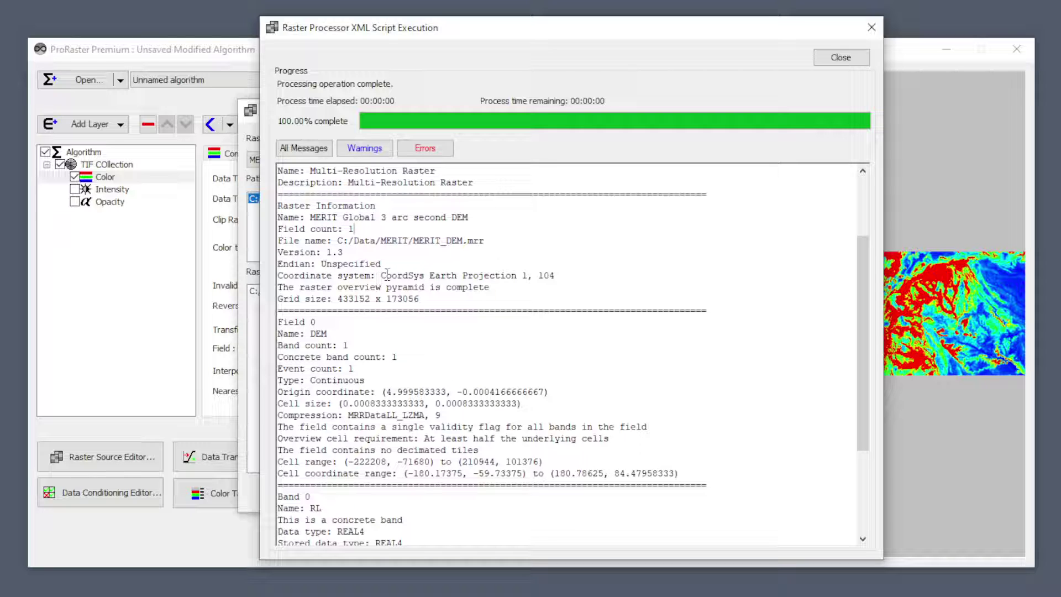
pyautogui.moveTo(381, 275); pyautogui.dragTo(582, 273)
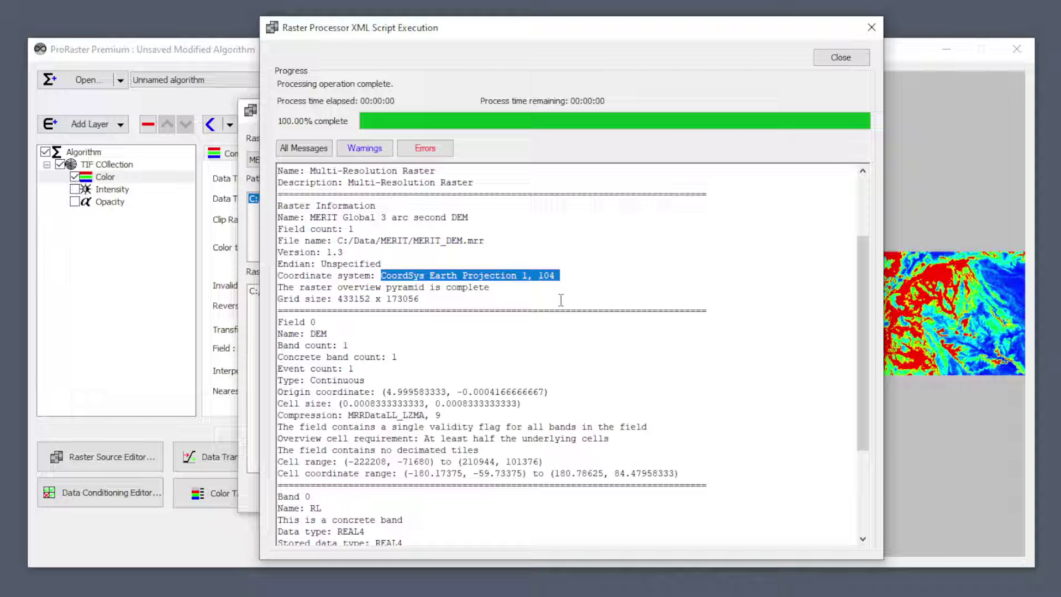
pyautogui.moveTo(338, 298); pyautogui.dragTo(464, 297)
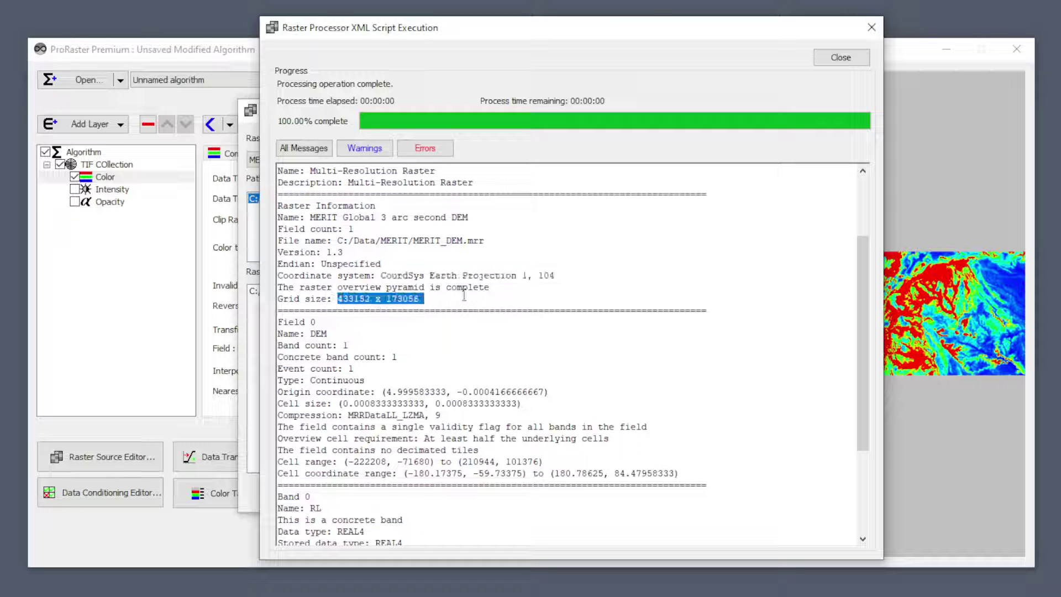
# Examine the Field 0 section of the report, covering its name, cell size, origin coordinate, compression, cell range and coordinate range.
pyautogui.scroll(-2, 387, 282)
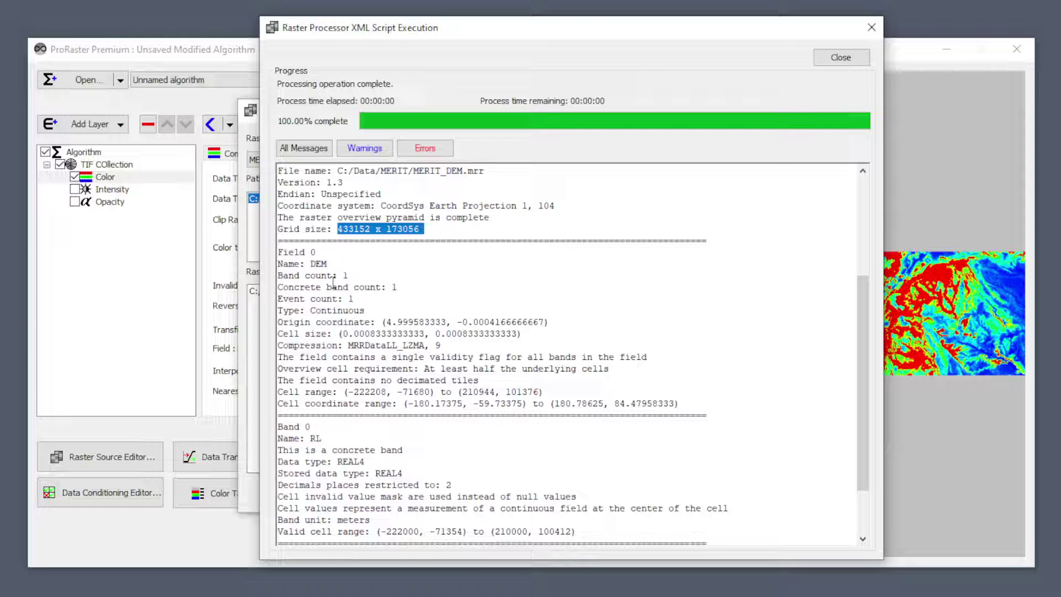
pyautogui.moveTo(341, 276); pyautogui.dragTo(359, 266)
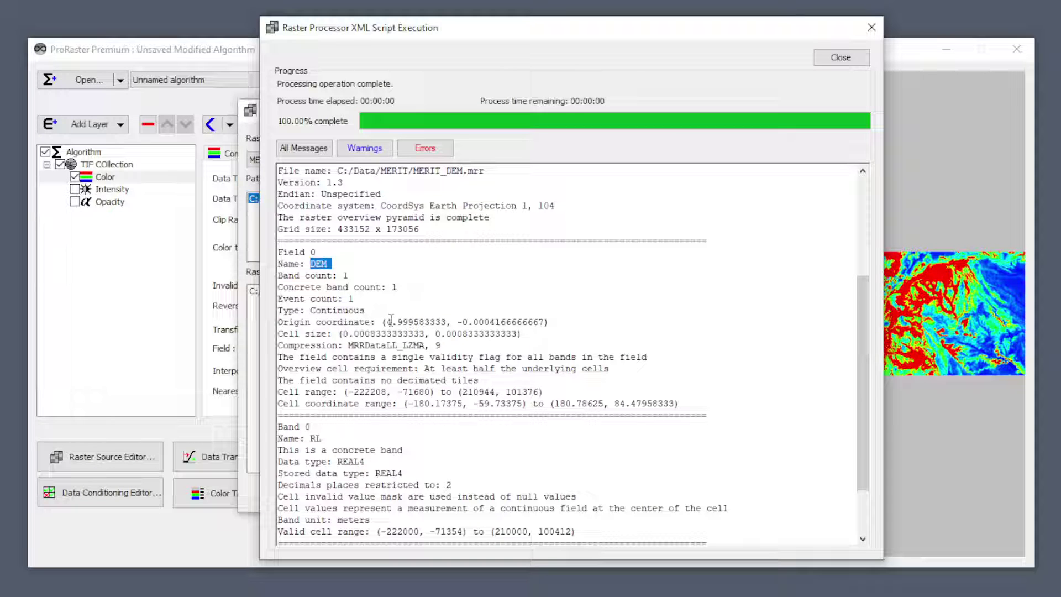
pyautogui.moveTo(338, 333); pyautogui.dragTo(525, 334)
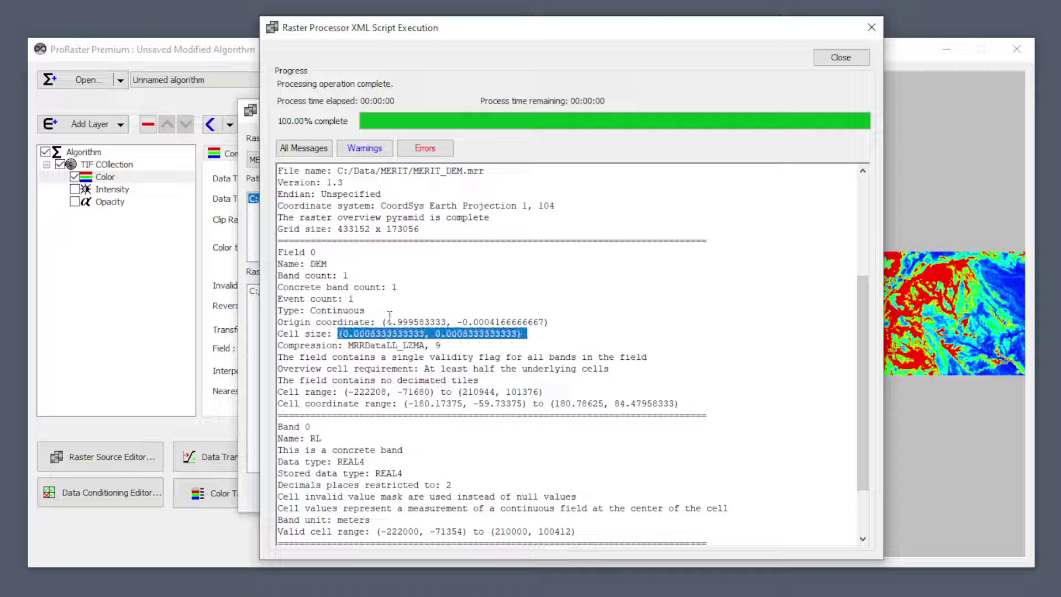
pyautogui.moveTo(383, 322); pyautogui.dragTo(602, 320)
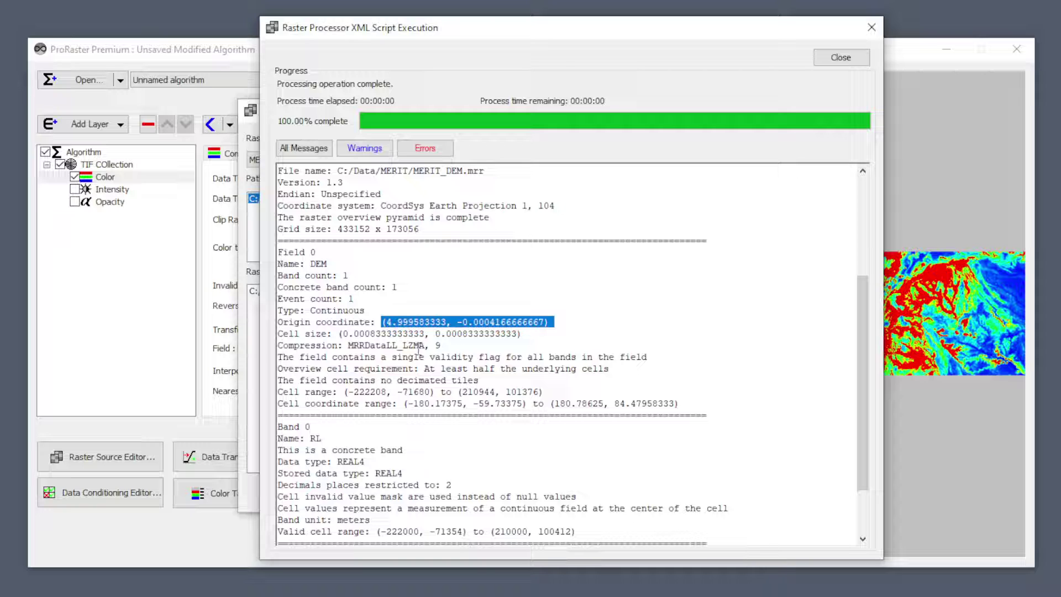
pyautogui.moveTo(403, 345); pyautogui.dragTo(425, 345)
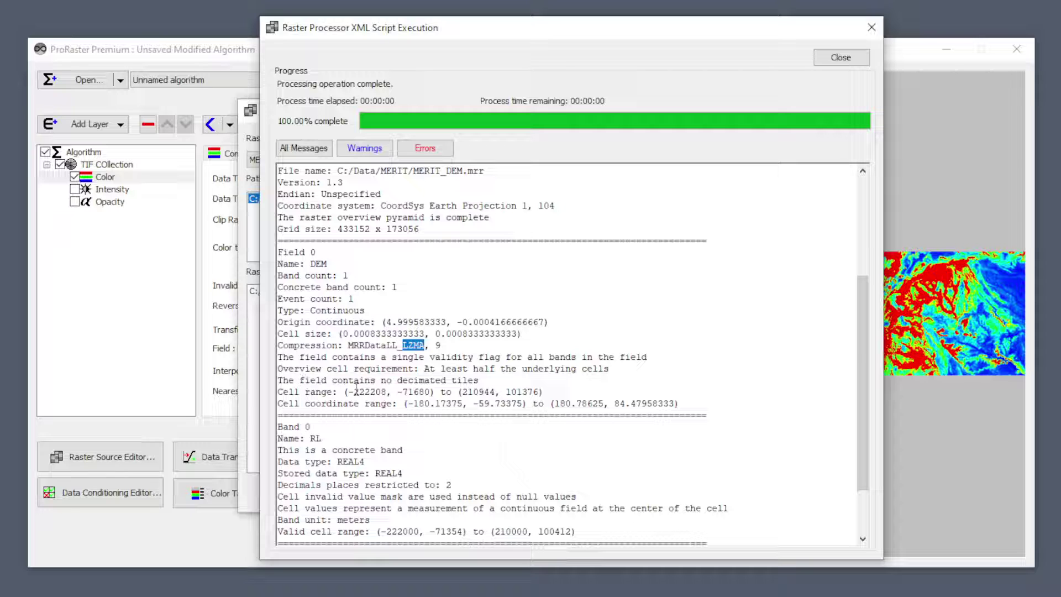
pyautogui.moveTo(344, 391); pyautogui.dragTo(550, 390)
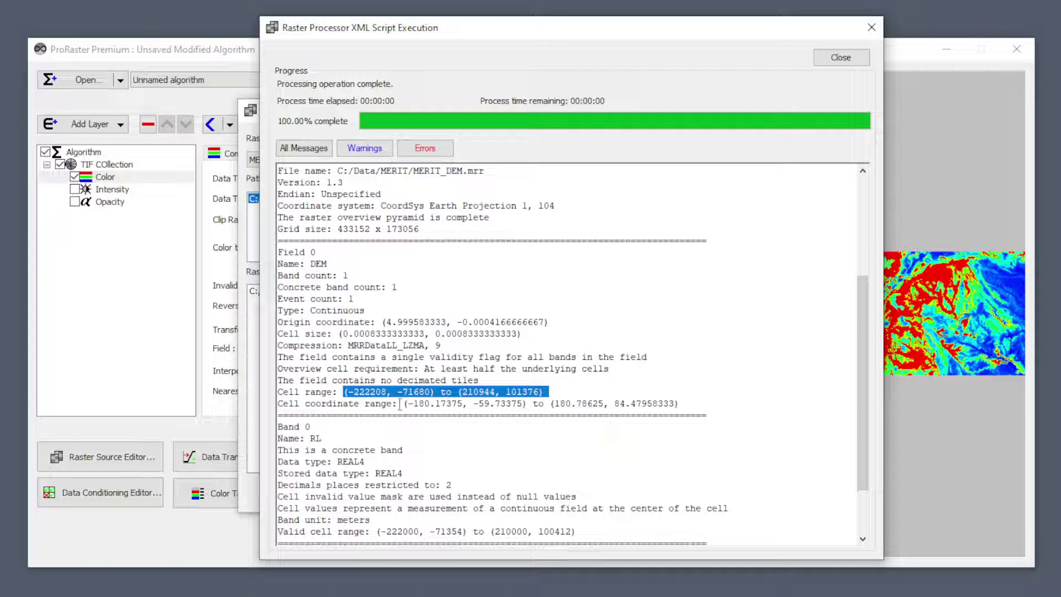
pyautogui.moveTo(401, 404); pyautogui.dragTo(700, 402)
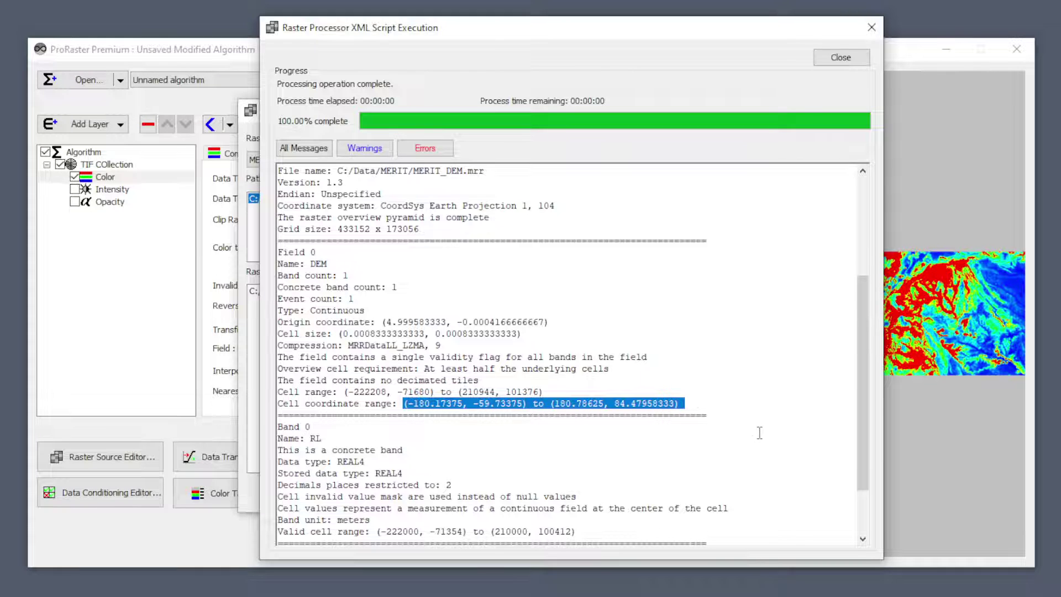
# Read the Band 0 and Event 0 details, return to the report's beginning, and close the report.
pyautogui.scroll(-2, 760, 433)
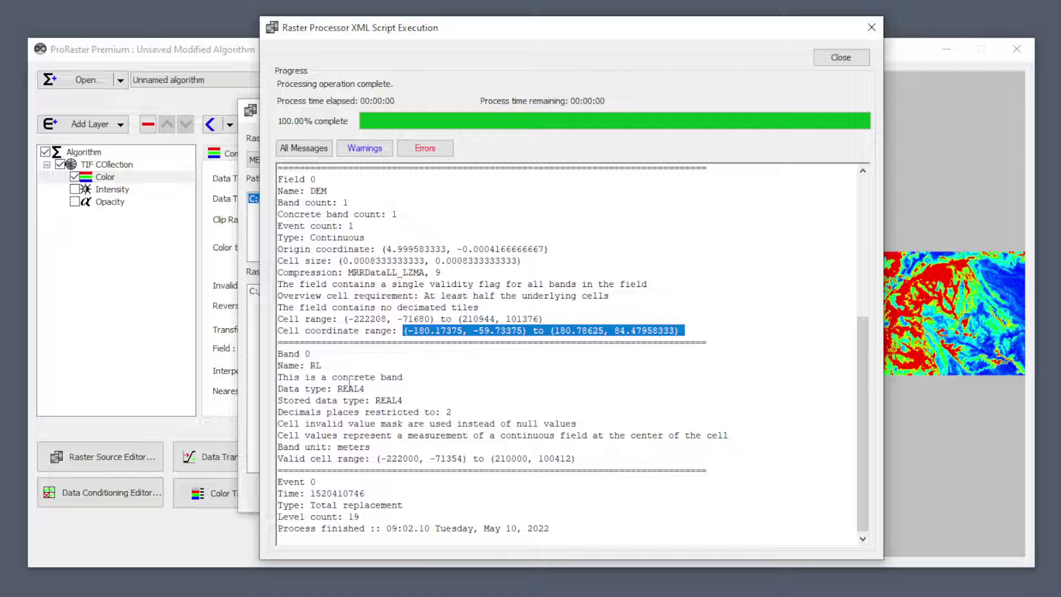
pyautogui.click(350, 389)
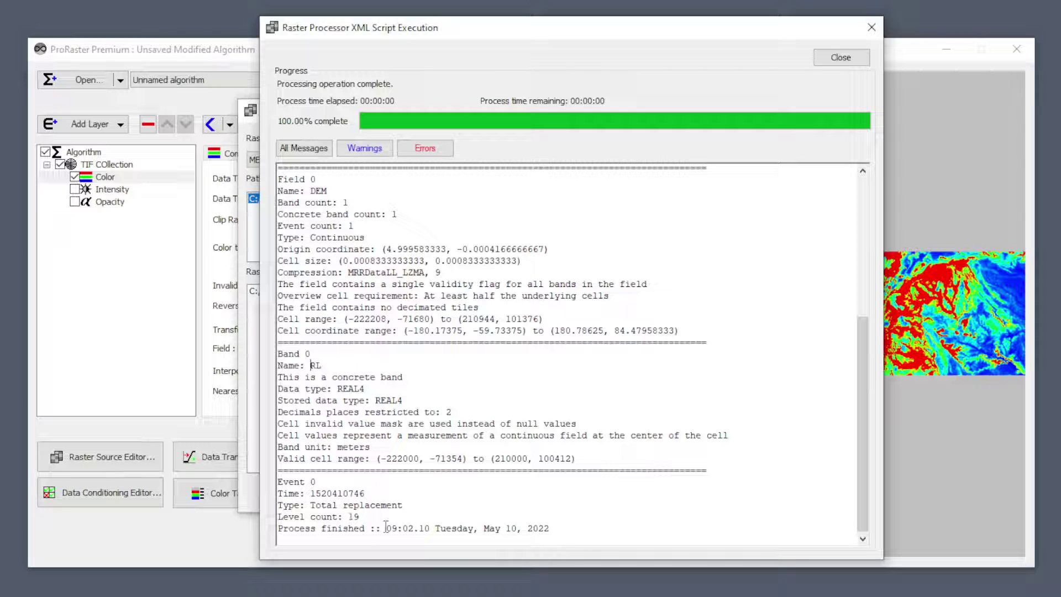
pyautogui.scroll(7, 441, 422)
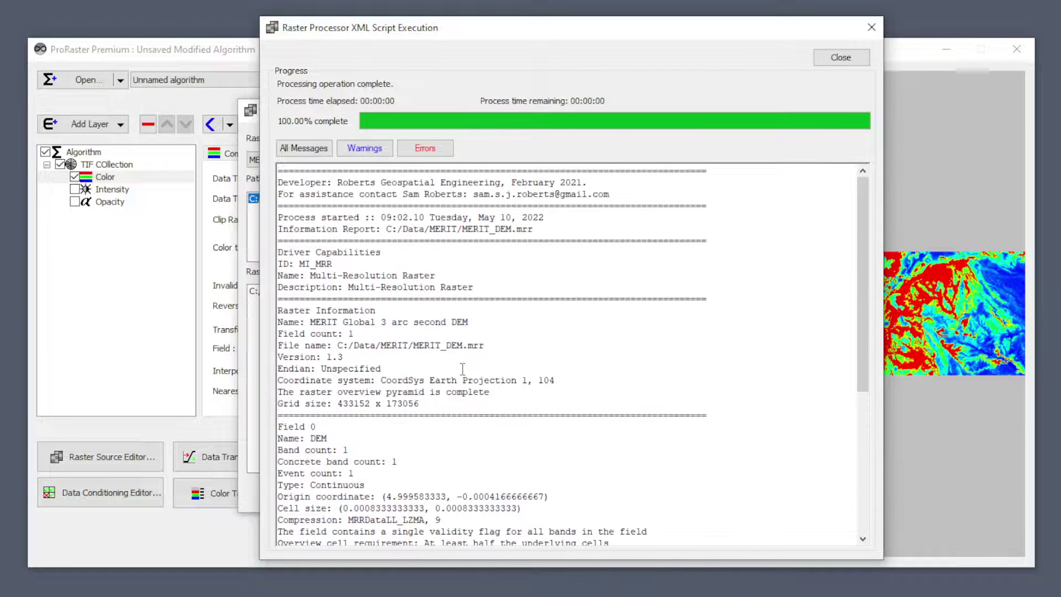
pyautogui.click(831, 55)
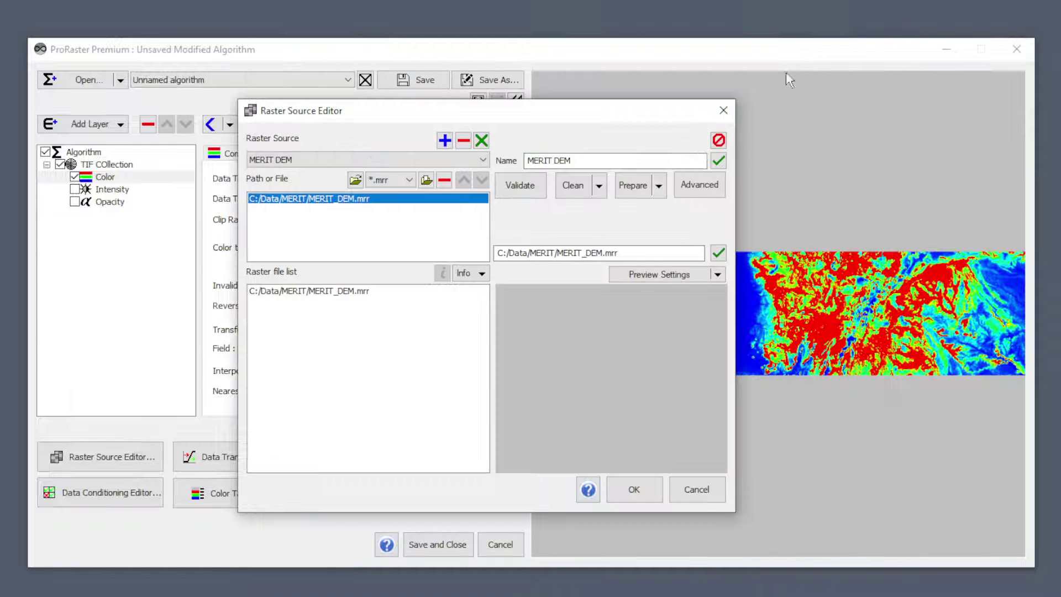
# Set the information level to Brief and generate the report for MERIT_DEM.mrr.
pyautogui.click(362, 292)
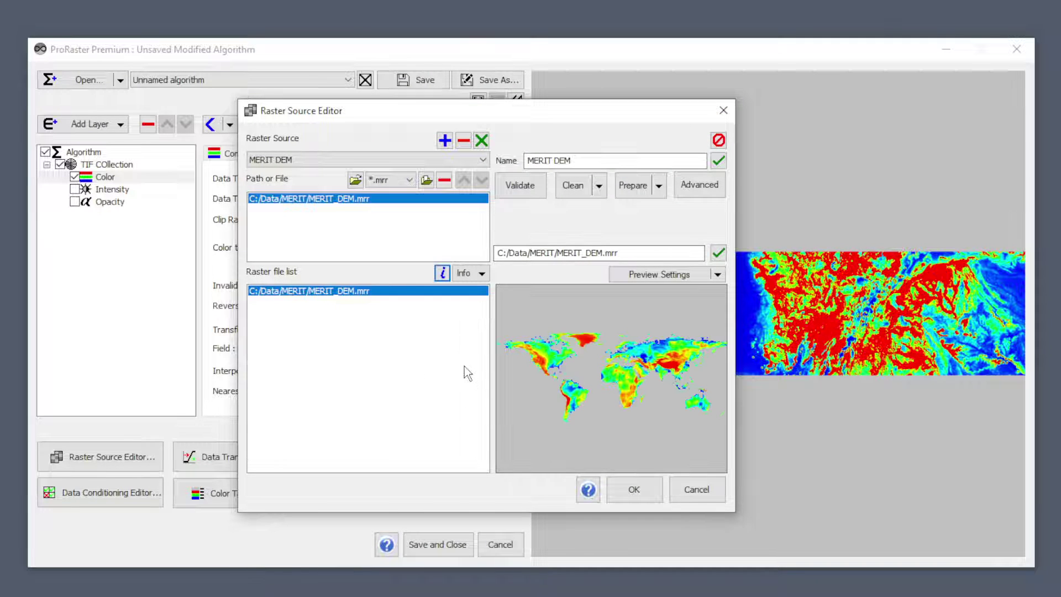
pyautogui.click(482, 274)
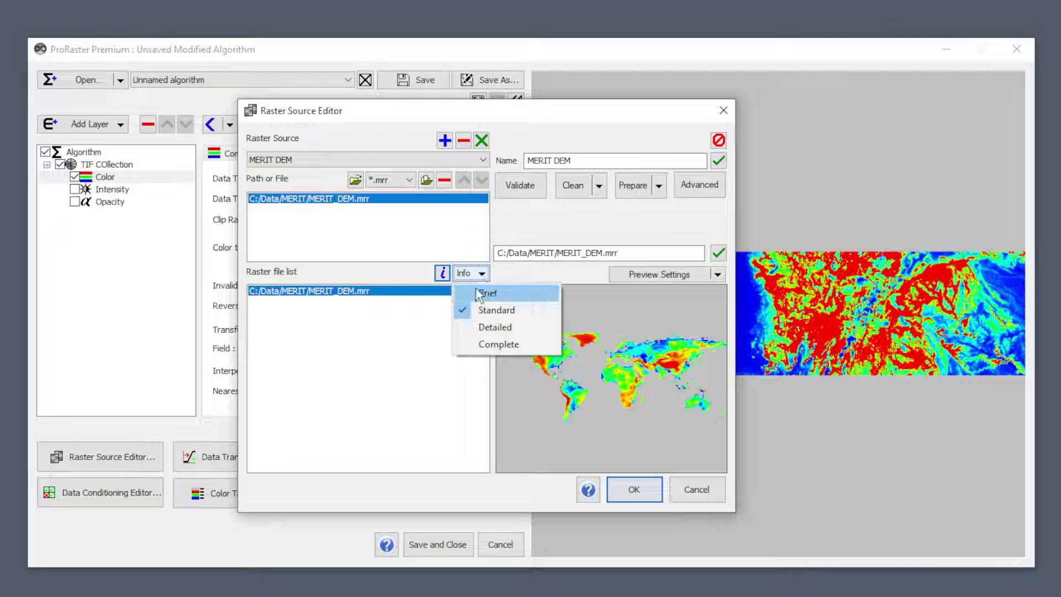
pyautogui.click(481, 293)
pyautogui.click(443, 273)
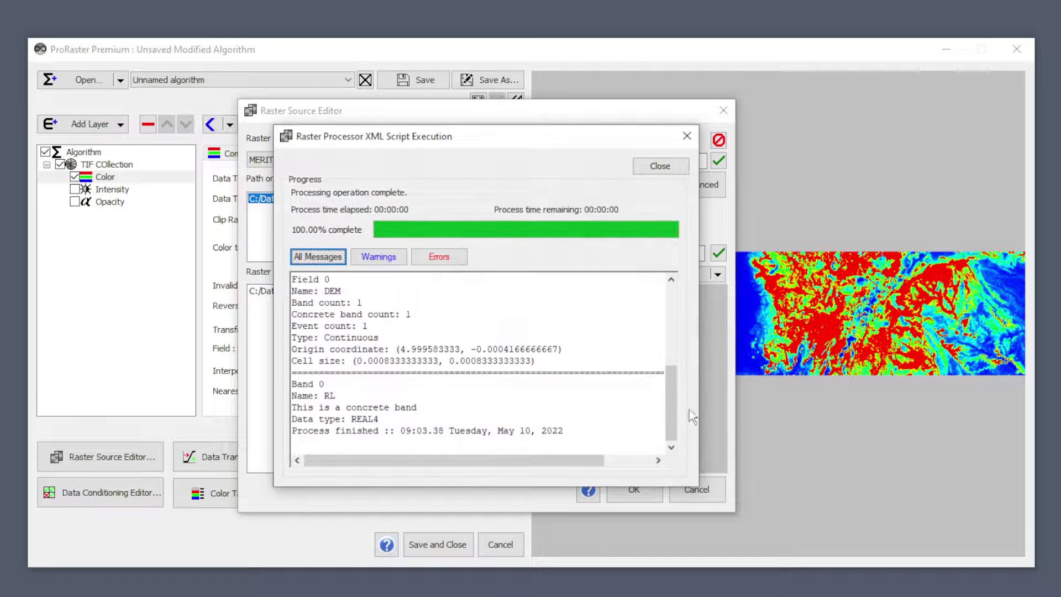
# Enlarge the brief report's window, look over its contents, and close it.
pyautogui.moveTo(697, 490); pyautogui.dragTo(848, 530)
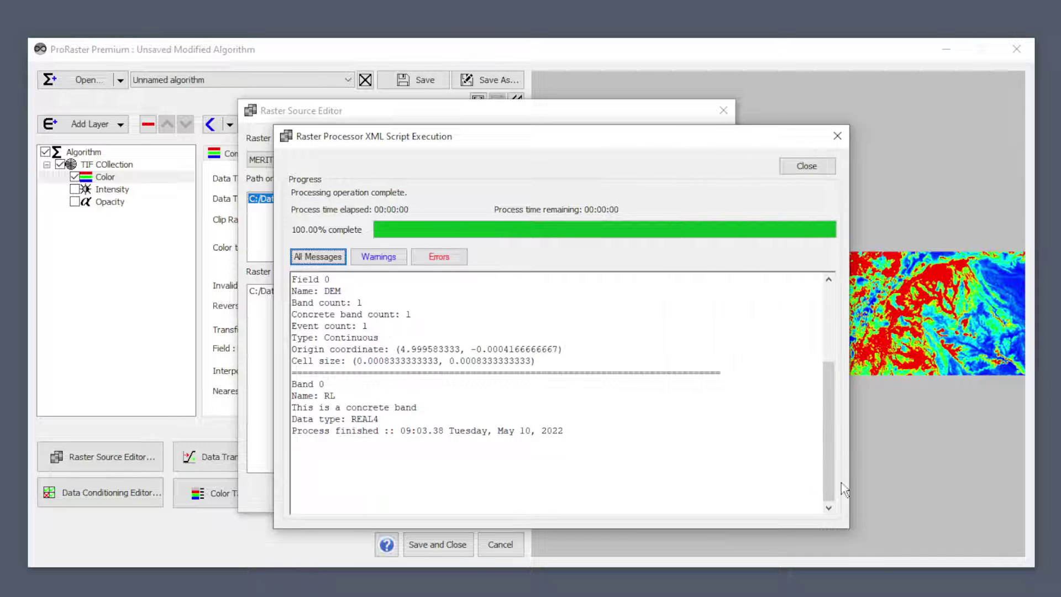
pyautogui.moveTo(827, 453); pyautogui.dragTo(837, 482)
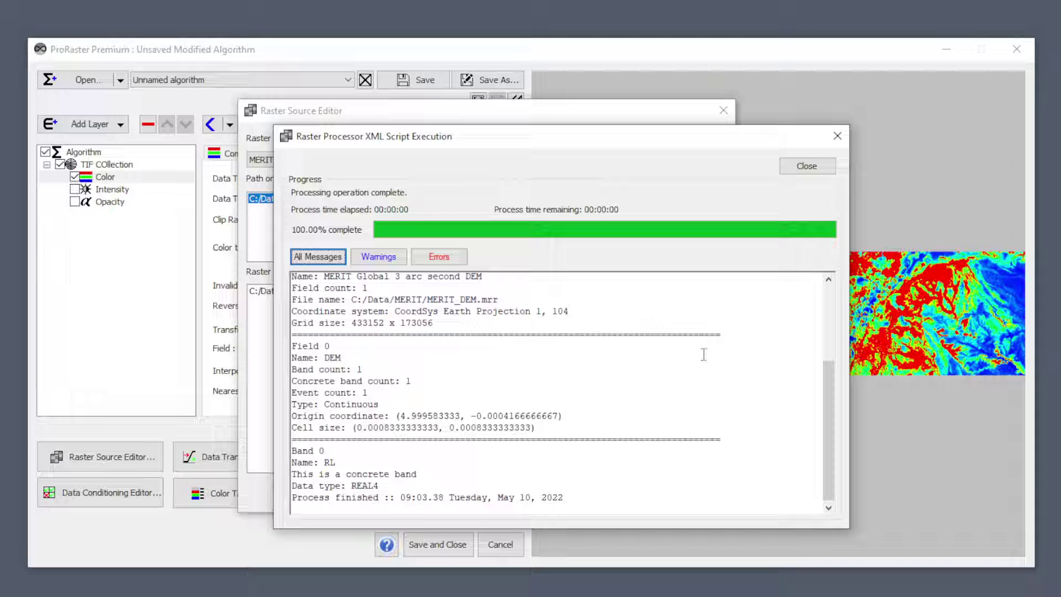
pyautogui.click(807, 166)
# Set the information level to Detailed and generate the report for MERIT_DEM.mrr.
pyautogui.click(484, 274)
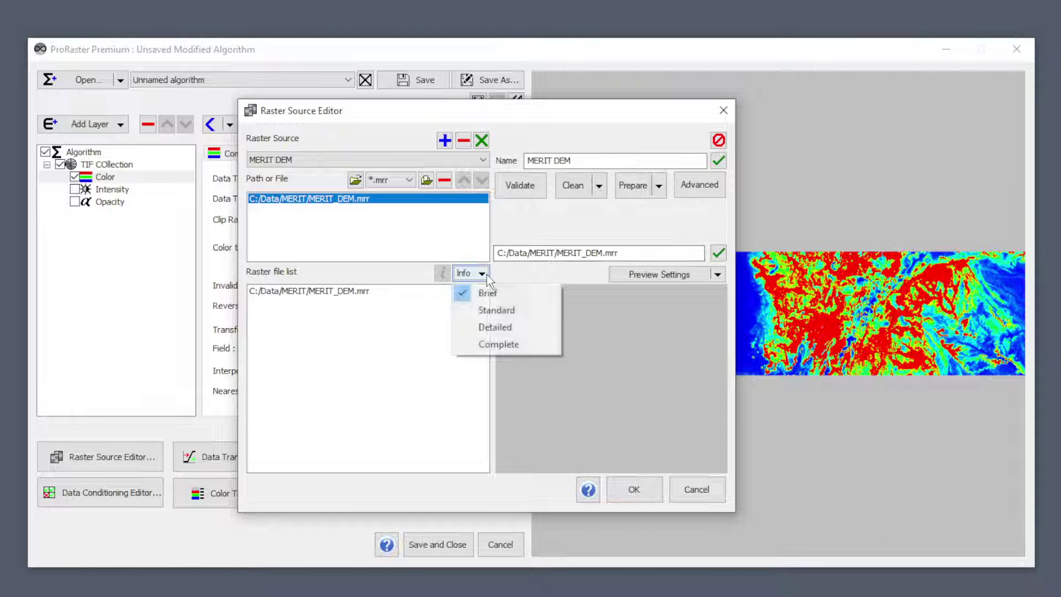
pyautogui.click(487, 309)
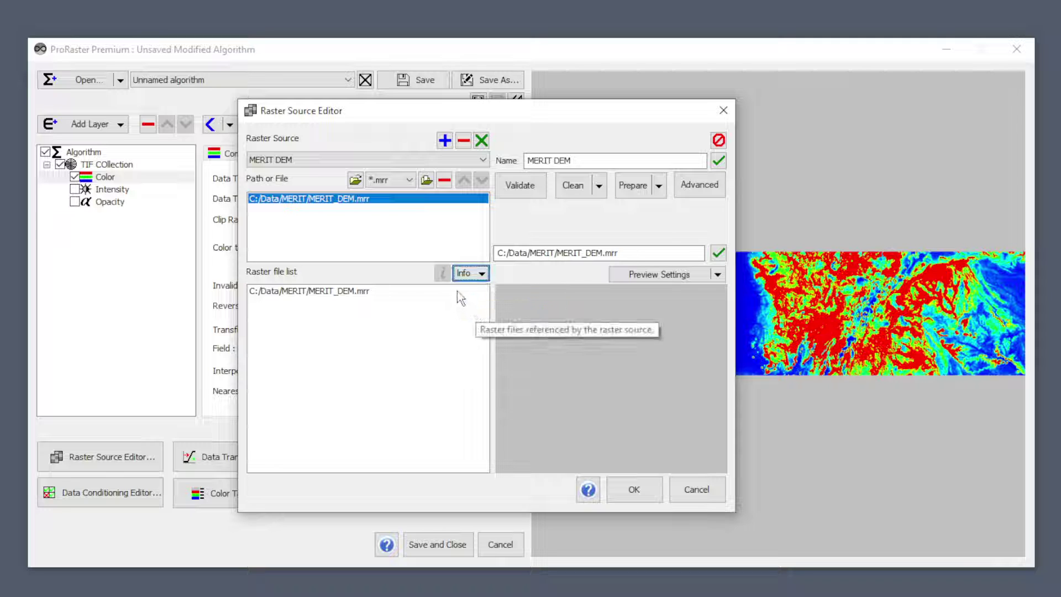
pyautogui.click(359, 292)
pyautogui.click(475, 274)
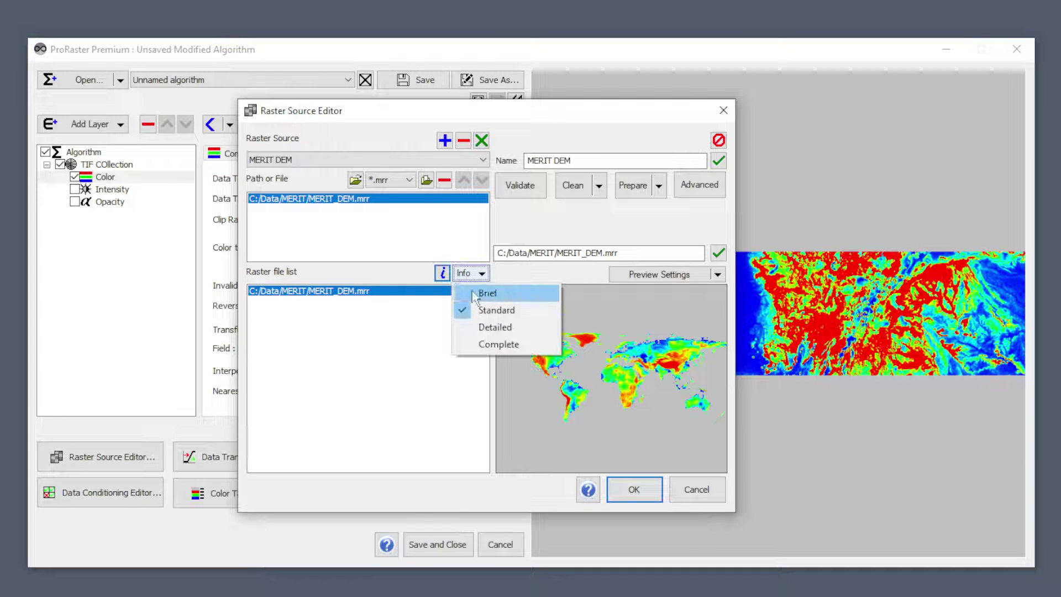
pyautogui.click(488, 326)
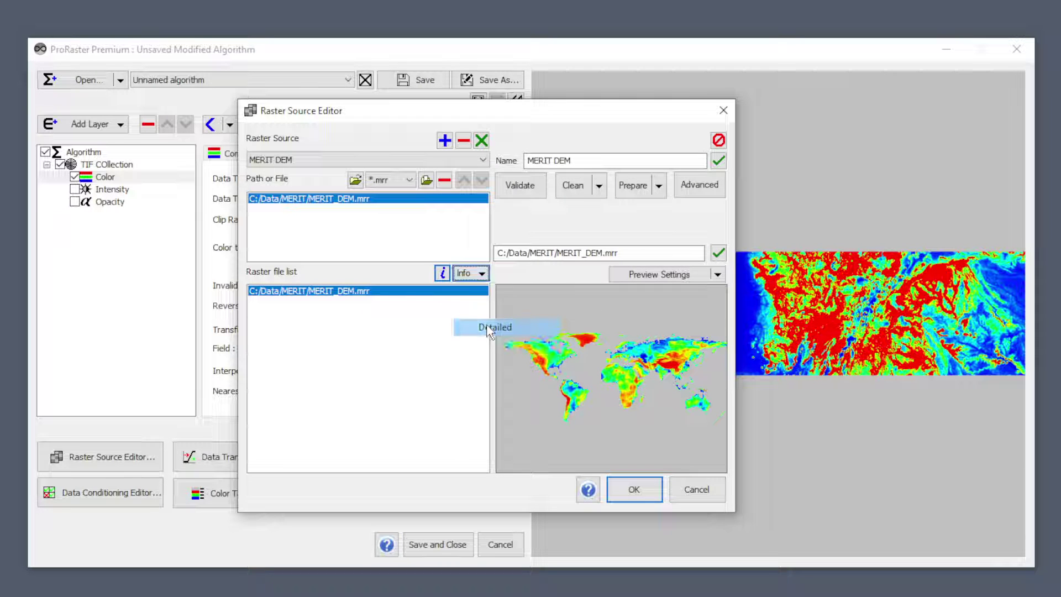
pyautogui.click(443, 274)
# Reposition and enlarge the detailed report's window, and return to the beginning of its text.
pyautogui.moveTo(435, 146); pyautogui.dragTo(345, 32)
pyautogui.moveTo(600, 375); pyautogui.dragTo(922, 567)
pyautogui.moveTo(907, 525); pyautogui.dragTo(911, 215)
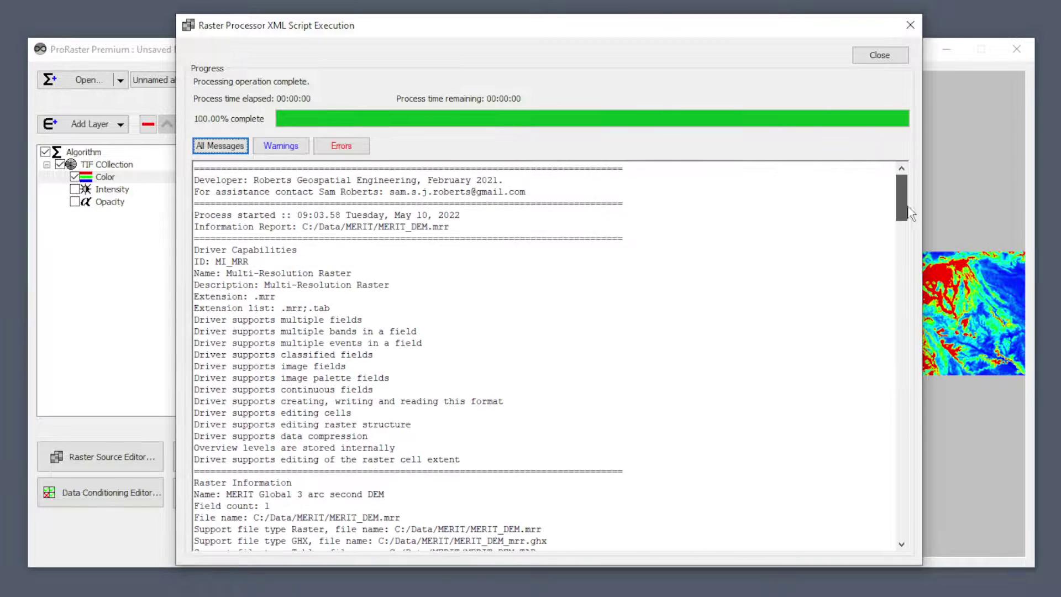
# Examine the detailed report's driver capabilities and raster information, including the list of support files.
pyautogui.scroll(-1, 911, 204)
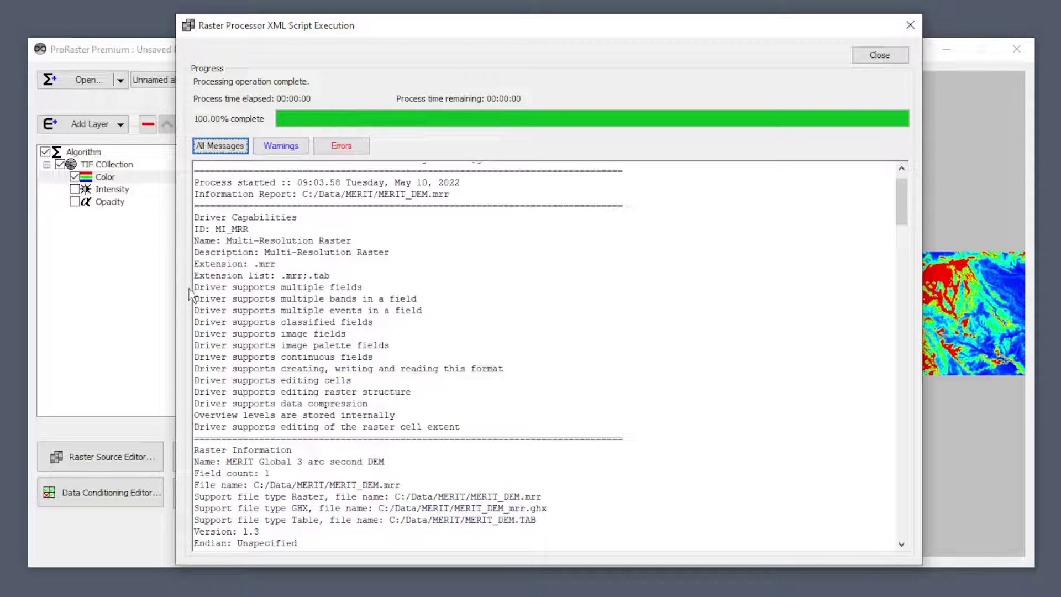
pyautogui.moveTo(195, 287); pyautogui.dragTo(472, 427)
pyautogui.scroll(-5, 585, 396)
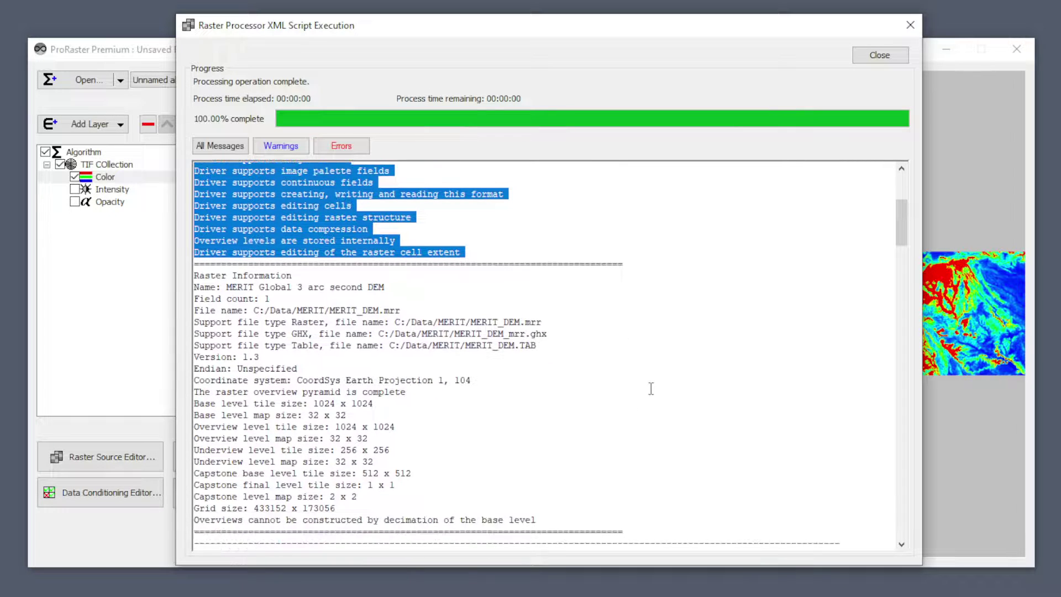
pyautogui.scroll(-1, 649, 386)
pyautogui.click(518, 358)
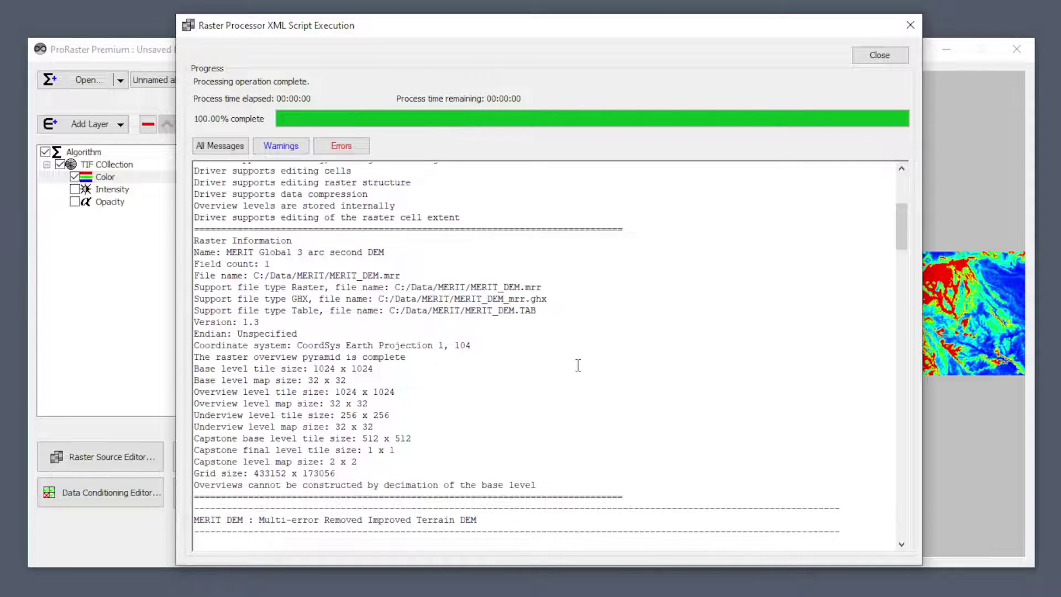
pyautogui.scroll(-2, 578, 366)
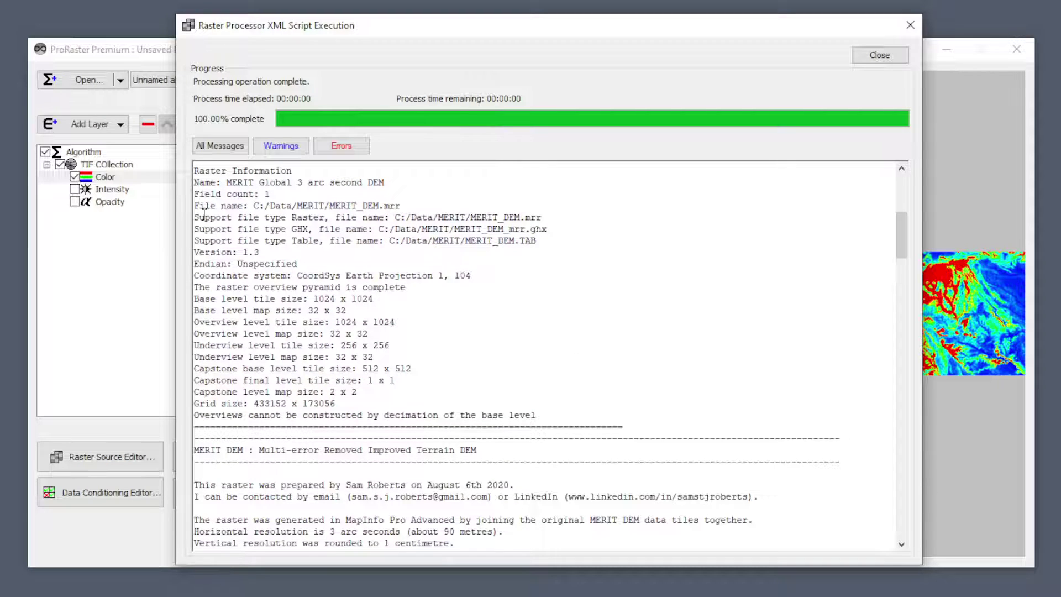
pyautogui.moveTo(197, 216); pyautogui.dragTo(549, 242)
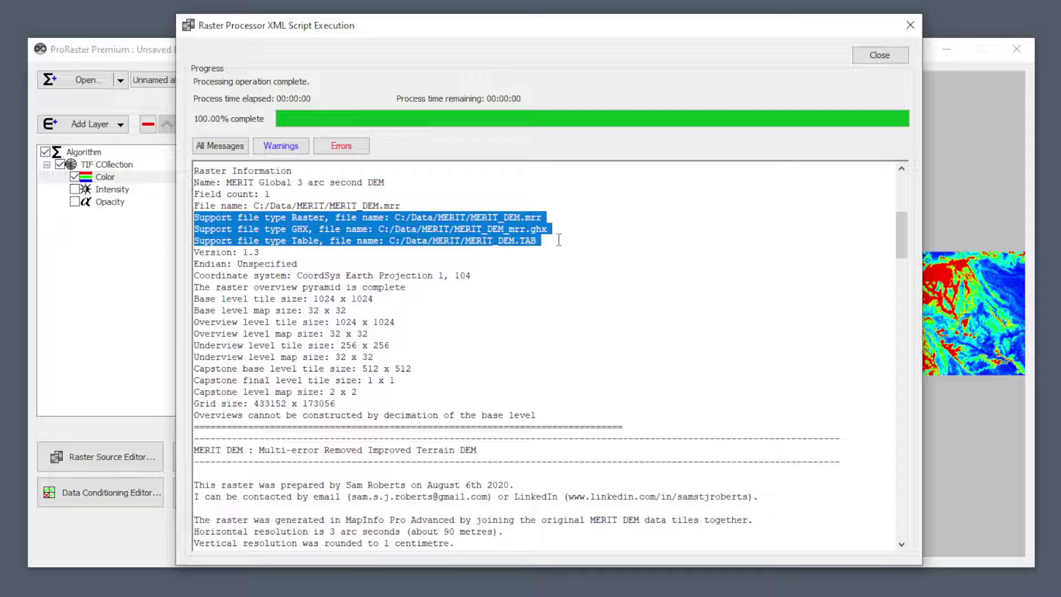
pyautogui.click(562, 228)
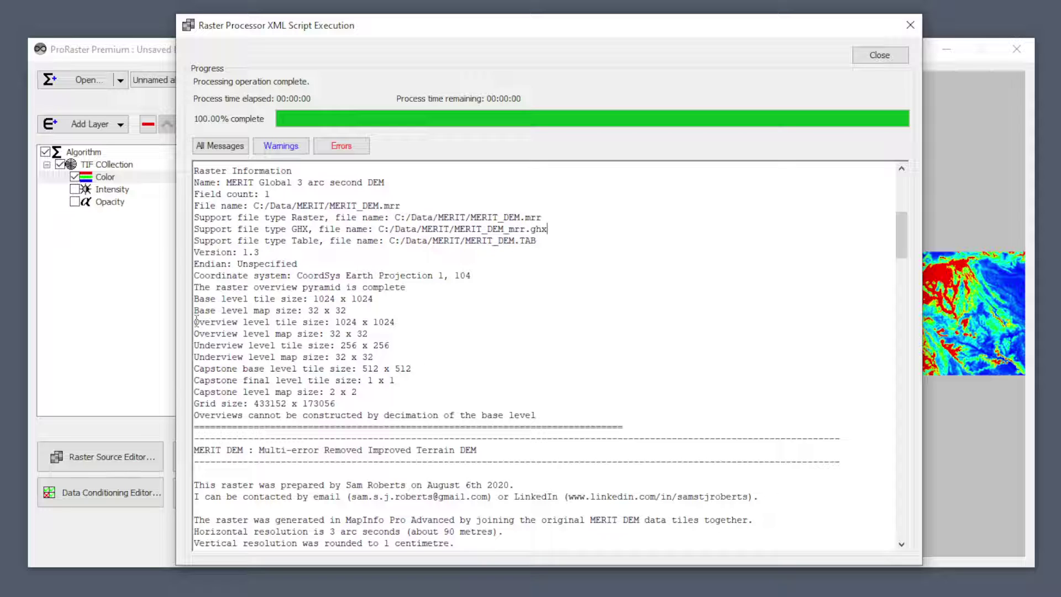
# Read through the MERIT DEM metadata, including the license agreement and data sharing policy, down to the field and band details.
pyautogui.scroll(-7, 647, 363)
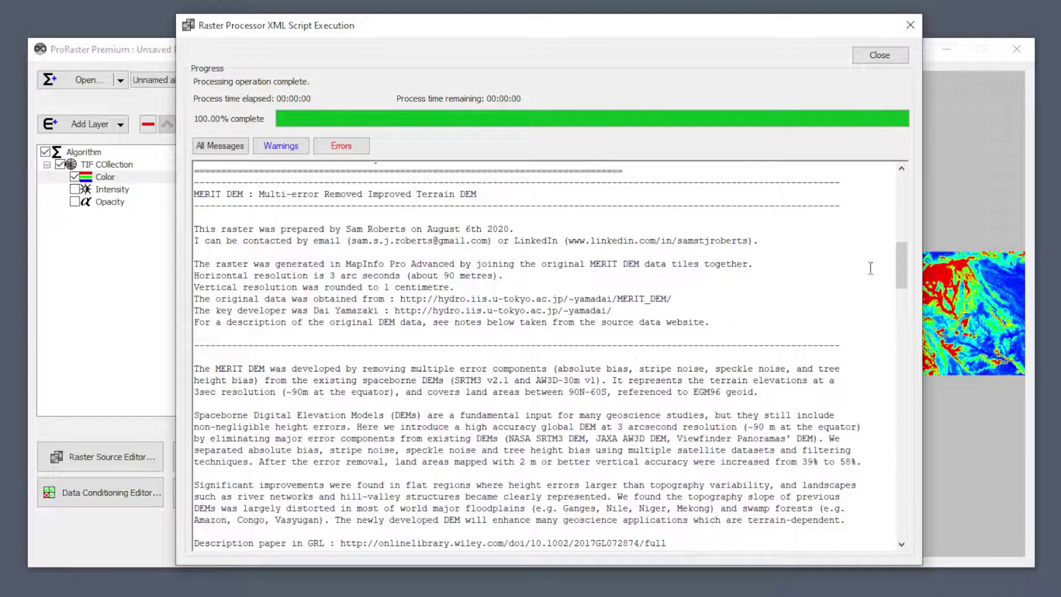
pyautogui.moveTo(903, 277); pyautogui.dragTo(927, 273)
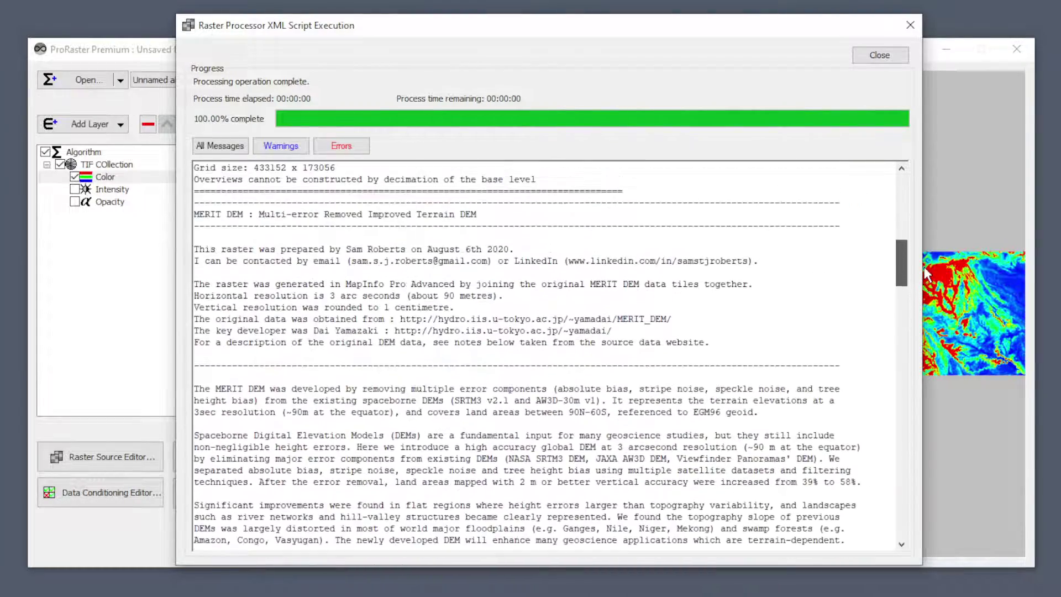
pyautogui.scroll(-2, 463, 358)
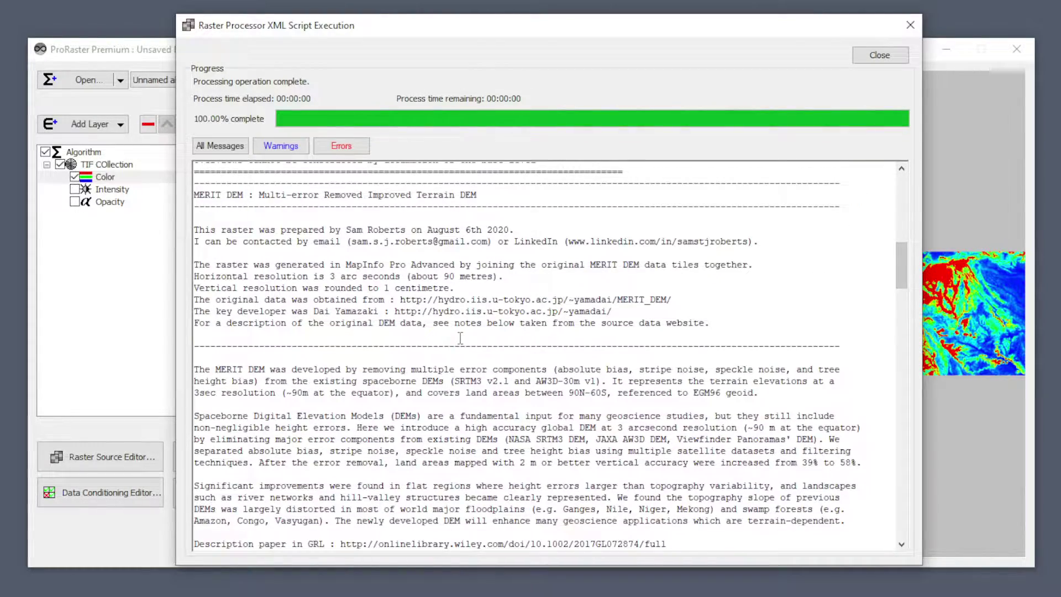
pyautogui.scroll(-8, 463, 358)
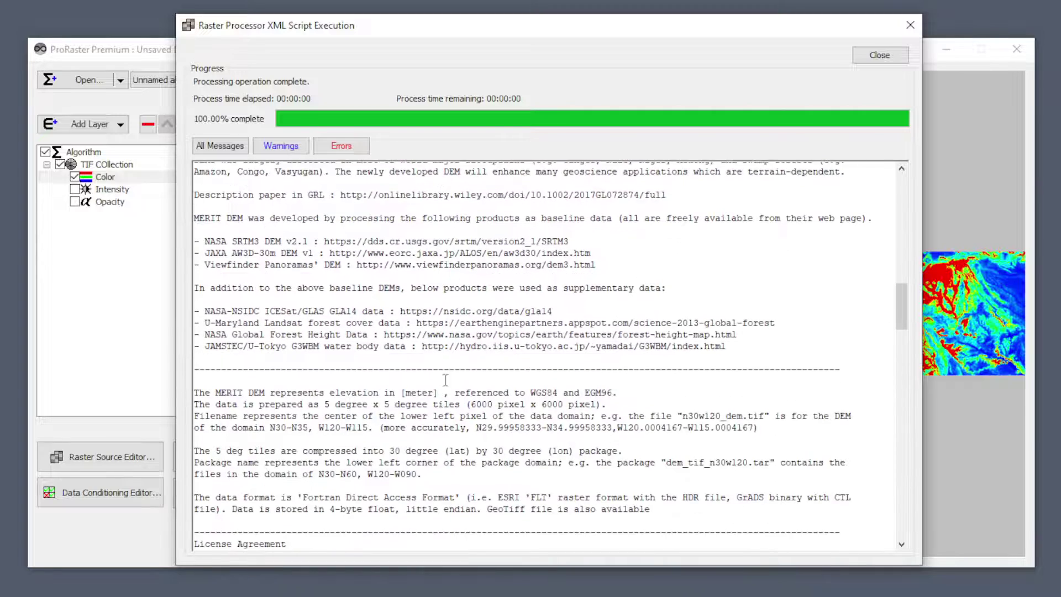
pyautogui.scroll(-7, 234, 266)
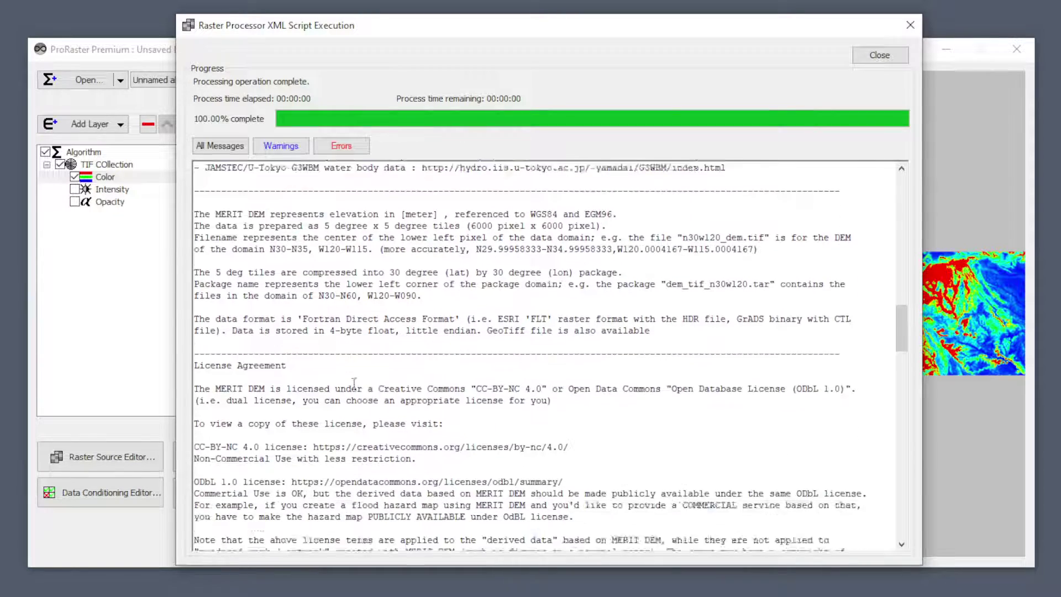
pyautogui.moveTo(195, 290); pyautogui.dragTo(335, 370)
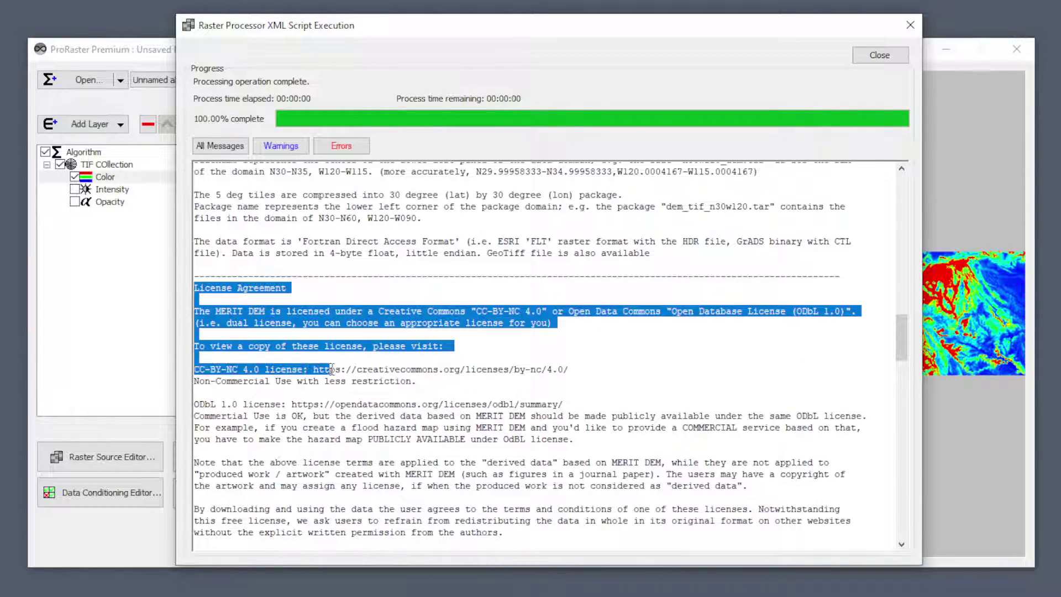
pyautogui.scroll(-8, 521, 409)
pyautogui.scroll(-1, 515, 398)
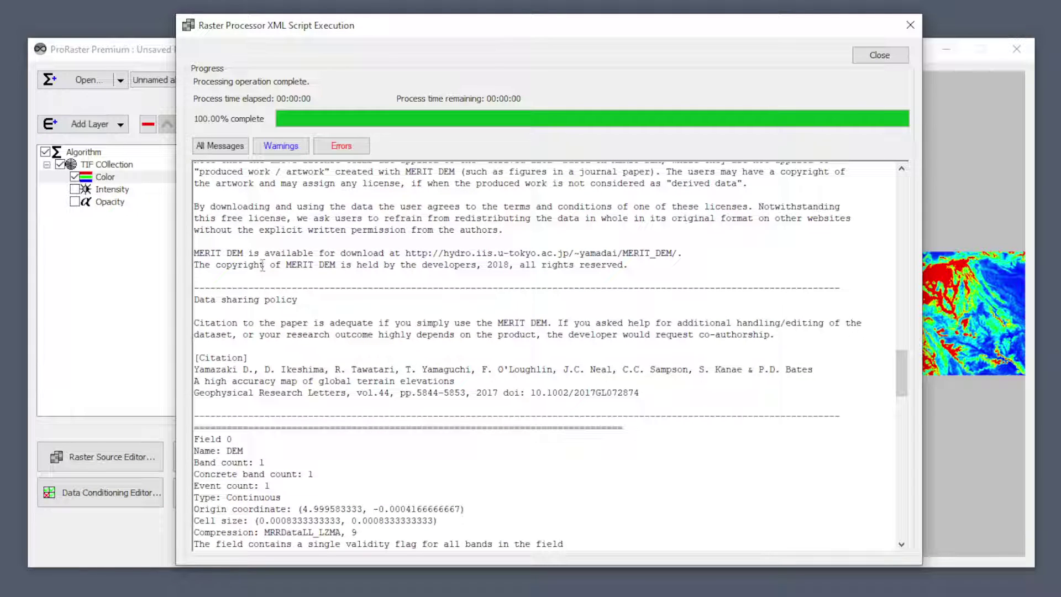
pyautogui.moveTo(197, 302); pyautogui.dragTo(336, 301)
pyautogui.scroll(-15, 454, 363)
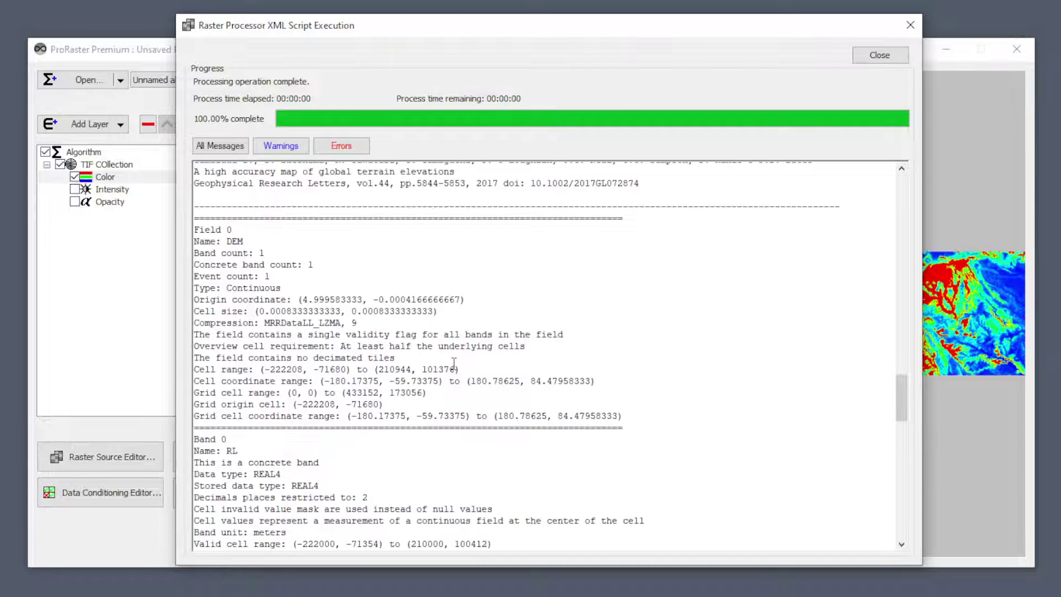
# Read the detailed report's band details and overview resolution levels, and close the report.
pyautogui.scroll(-3, 454, 363)
pyautogui.scroll(-11, 453, 363)
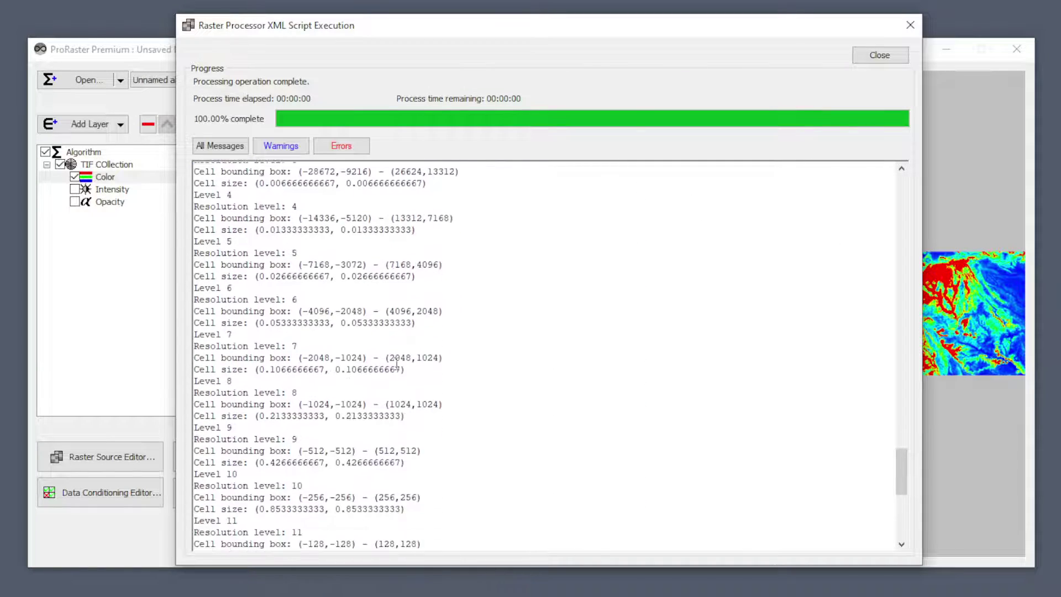
pyautogui.click(880, 56)
# Set the information level to Complete and generate the report for MERIT_DEM.mrr.
pyautogui.click(471, 276)
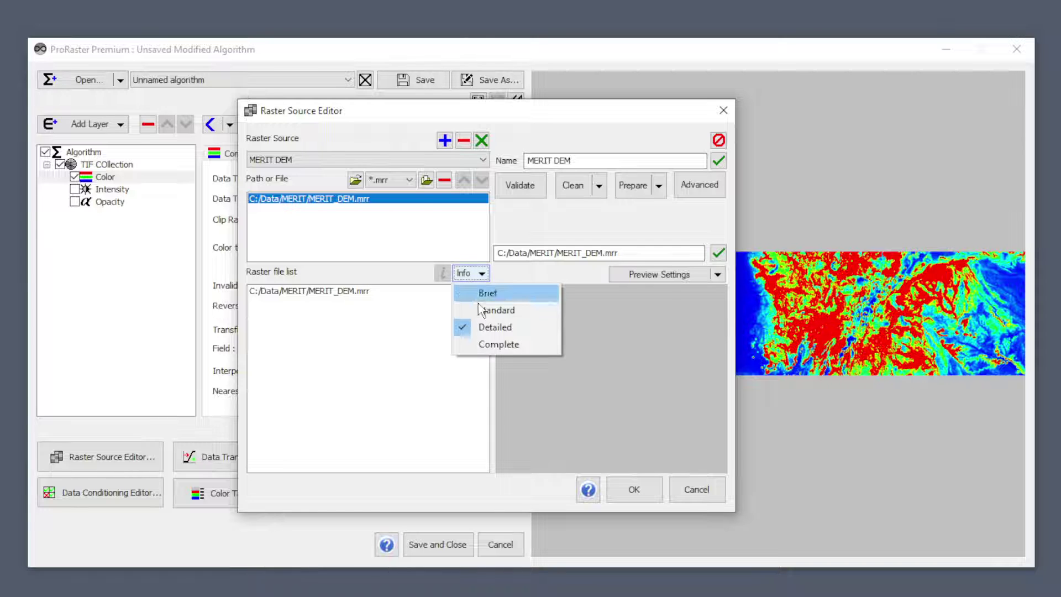
pyautogui.click(506, 345)
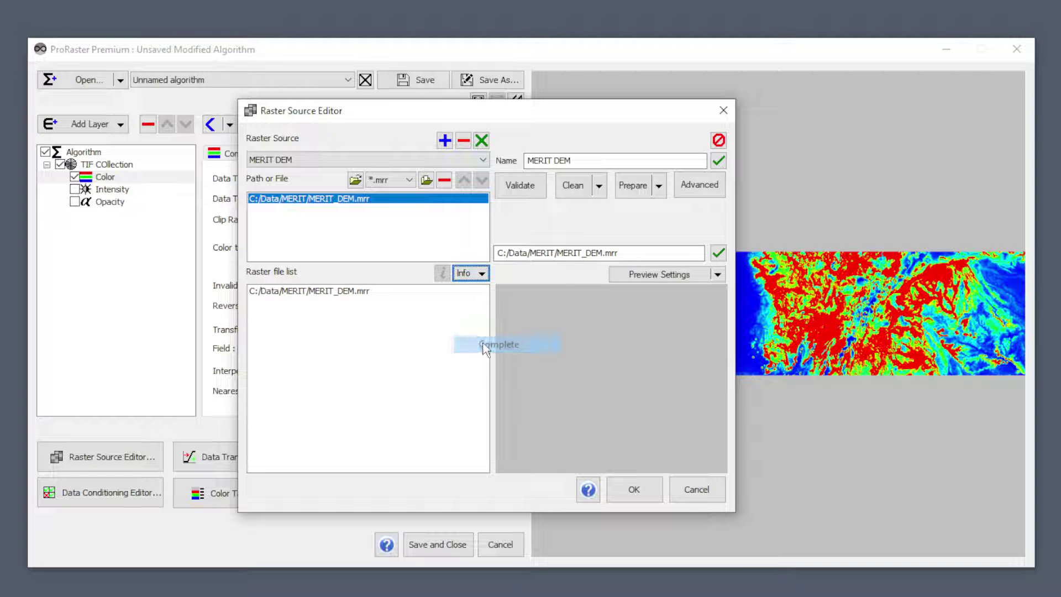
pyautogui.click(353, 291)
pyautogui.click(443, 273)
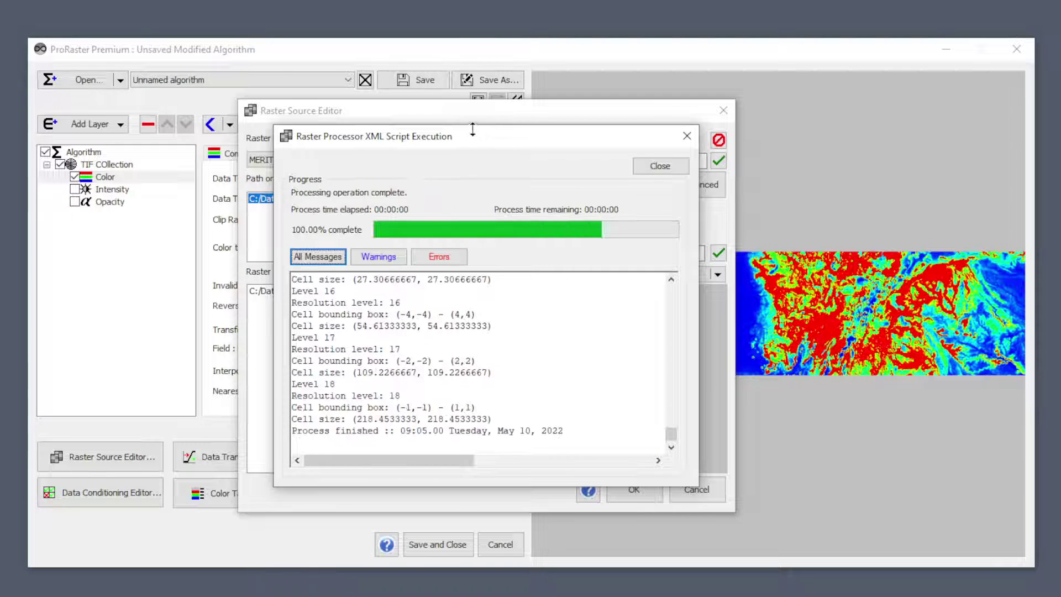
# Reposition and enlarge the complete report's window, and go to the spatial statistics for field 0 band 0.
pyautogui.moveTo(469, 132); pyautogui.dragTo(329, 14)
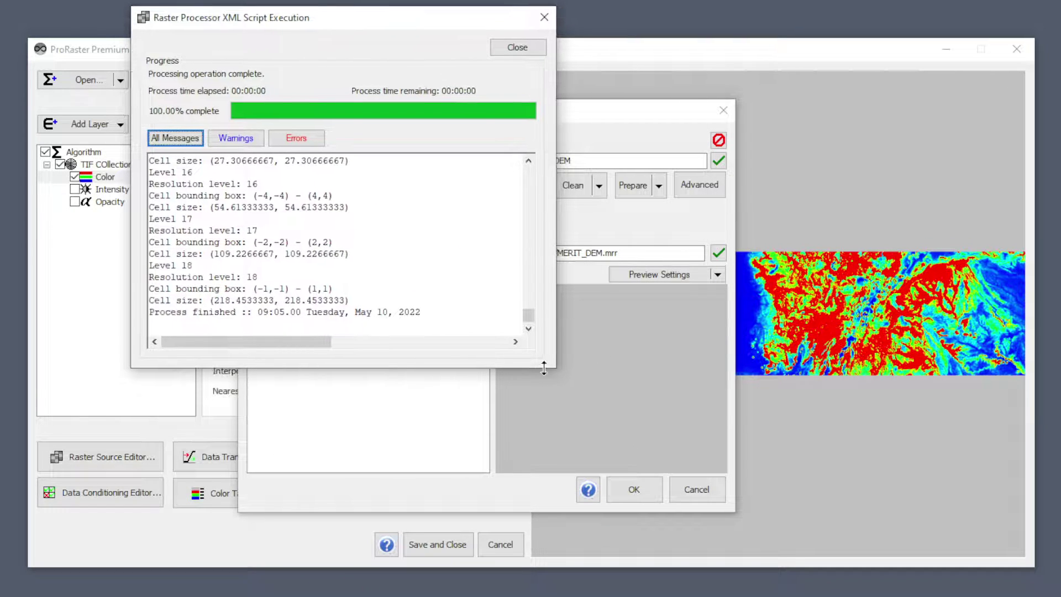
pyautogui.moveTo(556, 368); pyautogui.dragTo(863, 589)
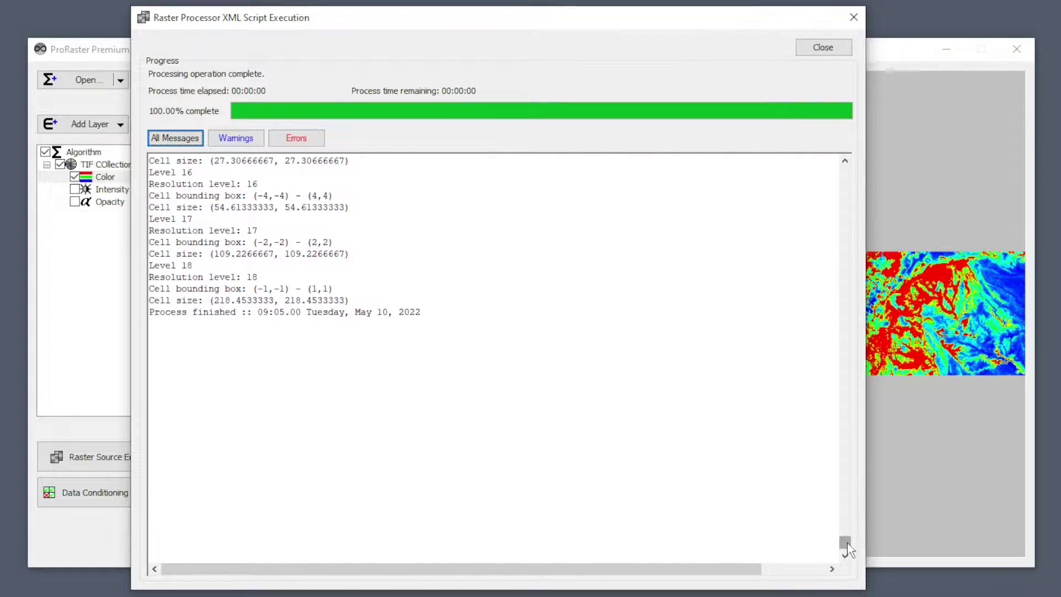
pyautogui.moveTo(848, 544); pyautogui.dragTo(836, 223)
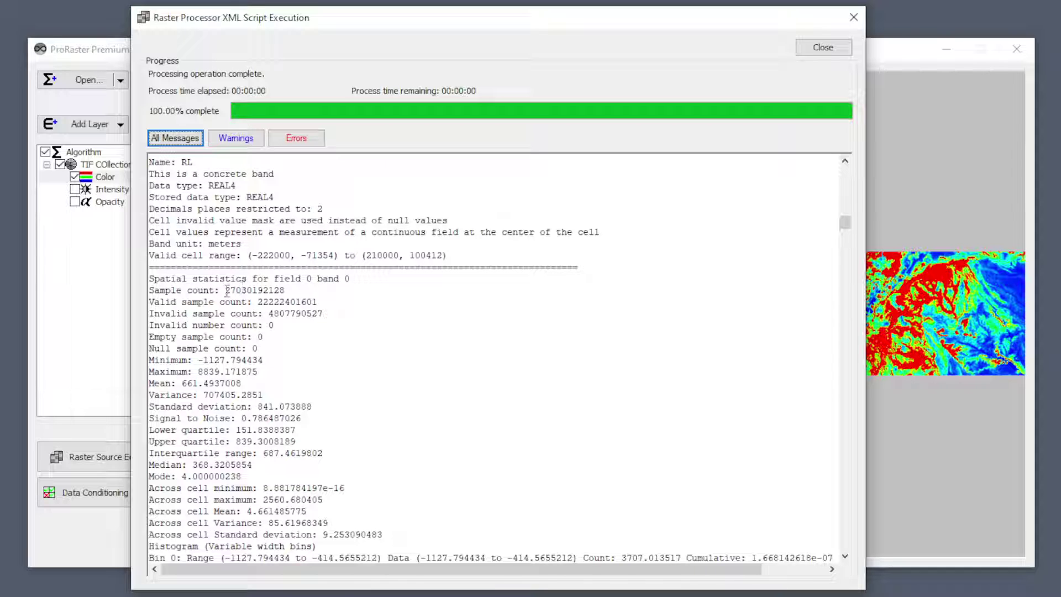
# Examine the band's spatial statistics, including sample counts, minimum, maximum, mean, standard deviation, quartiles, median and mode.
pyautogui.moveTo(227, 290); pyautogui.dragTo(325, 302)
pyautogui.click(346, 313)
pyautogui.doubleClick(199, 359)
pyautogui.doubleClick(200, 372)
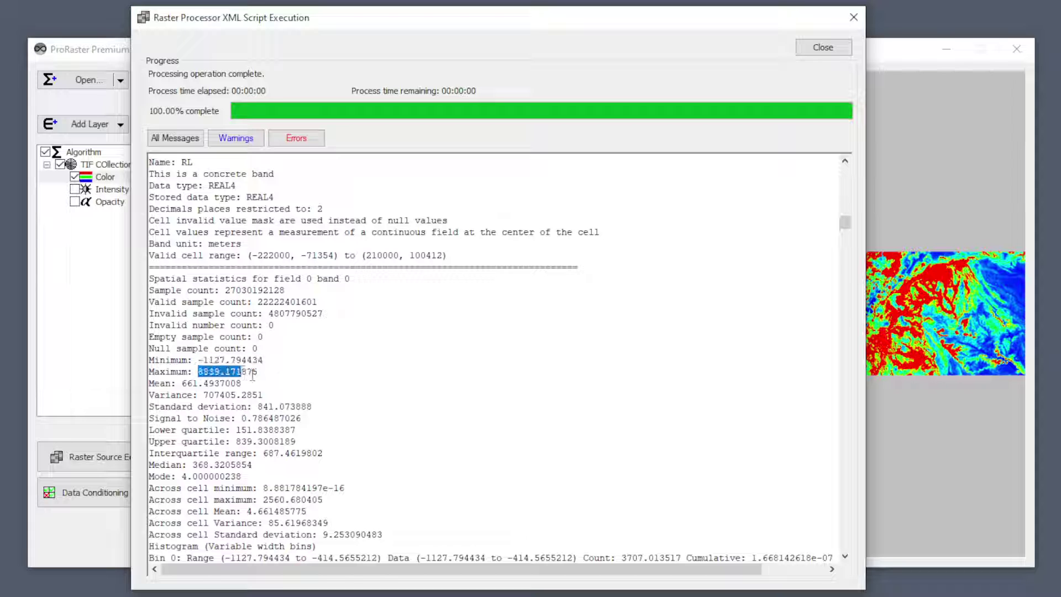
pyautogui.scroll(-3, 558, 387)
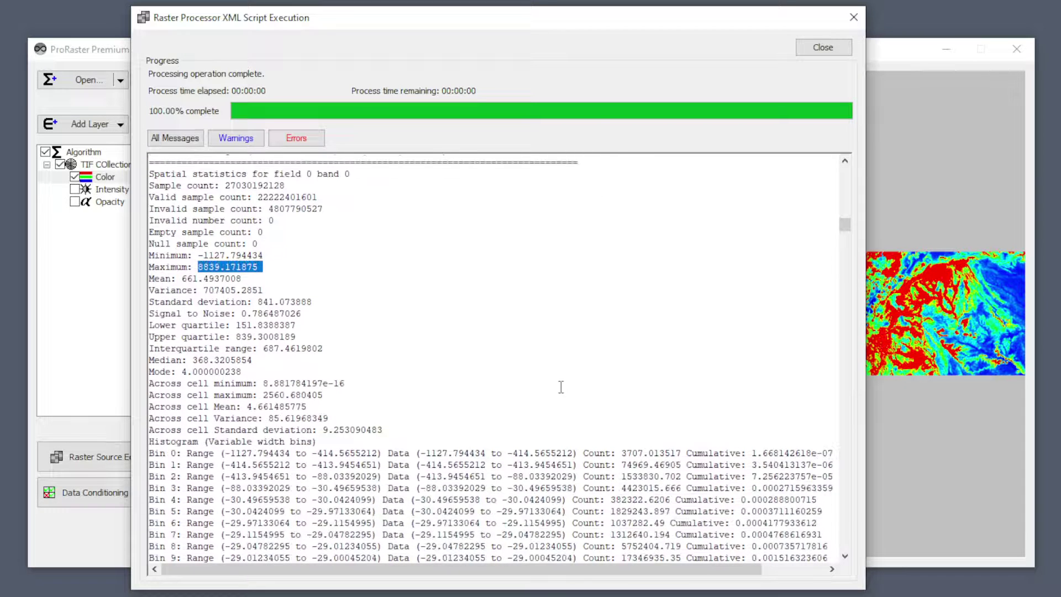
pyautogui.click(216, 279)
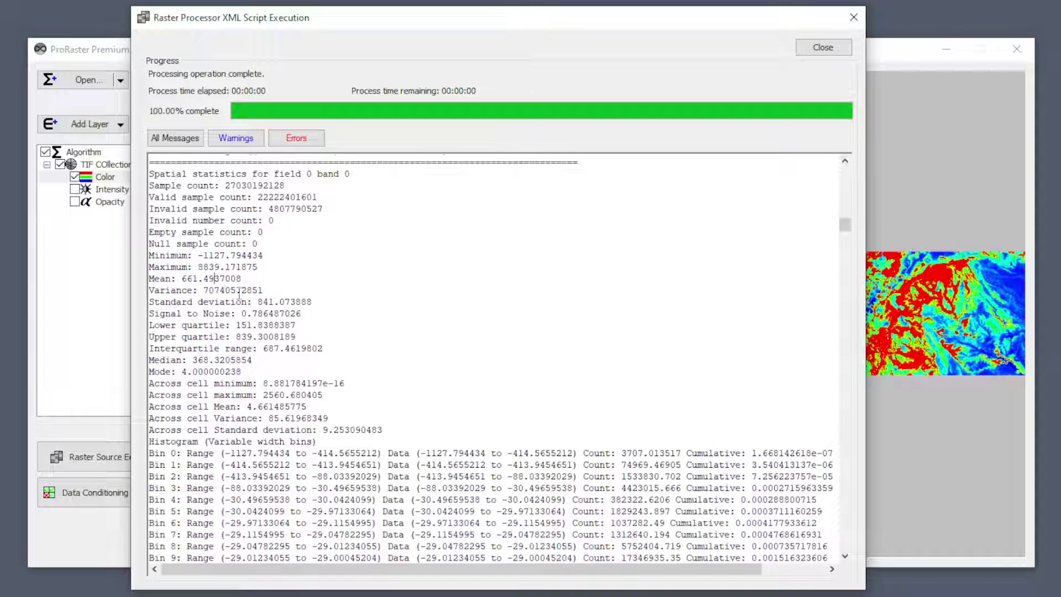
pyautogui.click(280, 301)
pyautogui.scroll(-2, 439, 321)
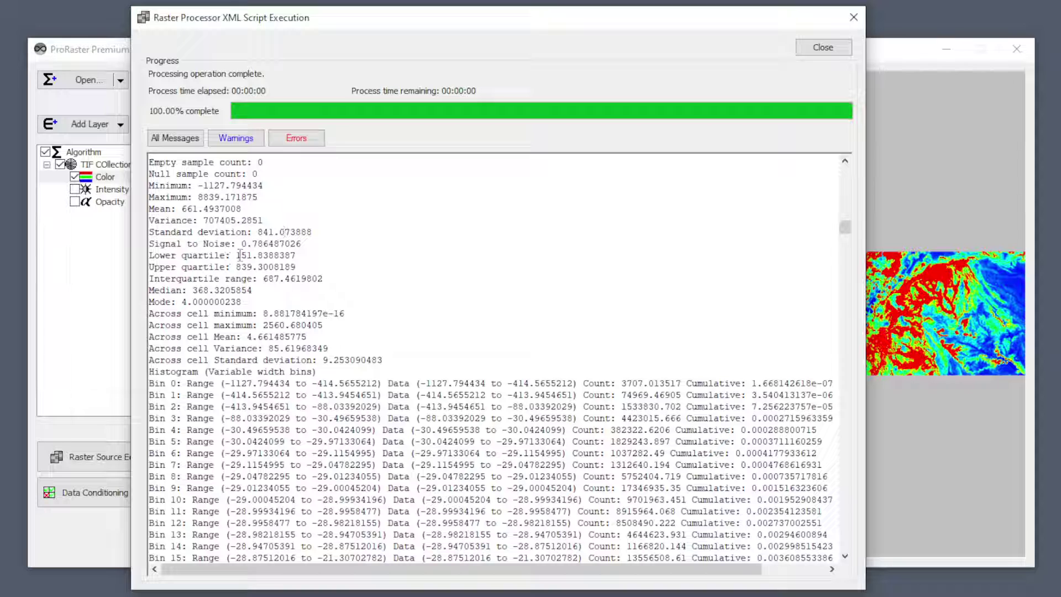
pyautogui.moveTo(237, 256); pyautogui.dragTo(296, 267)
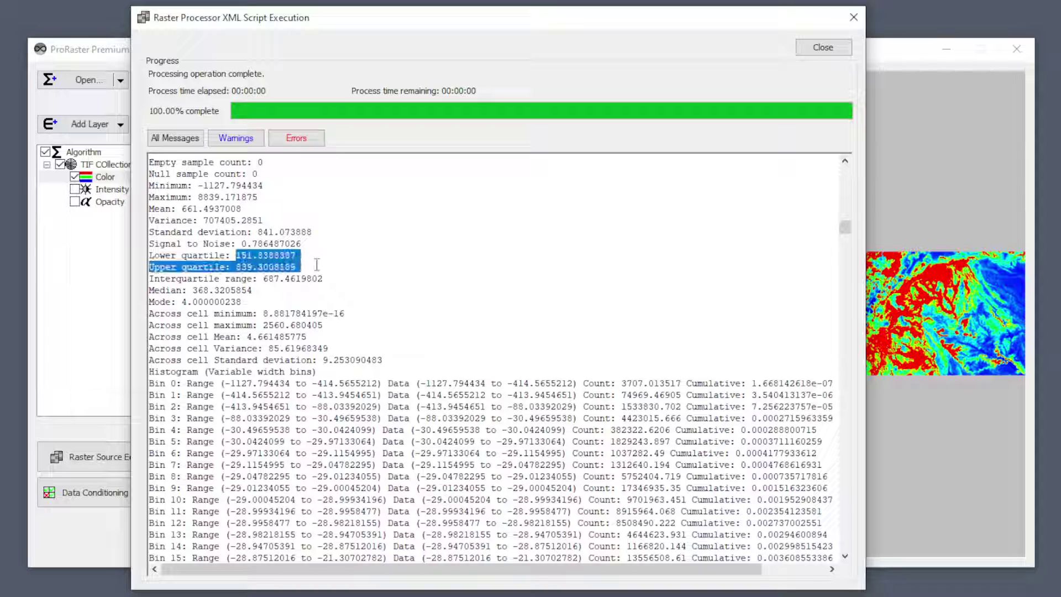
pyautogui.click(294, 269)
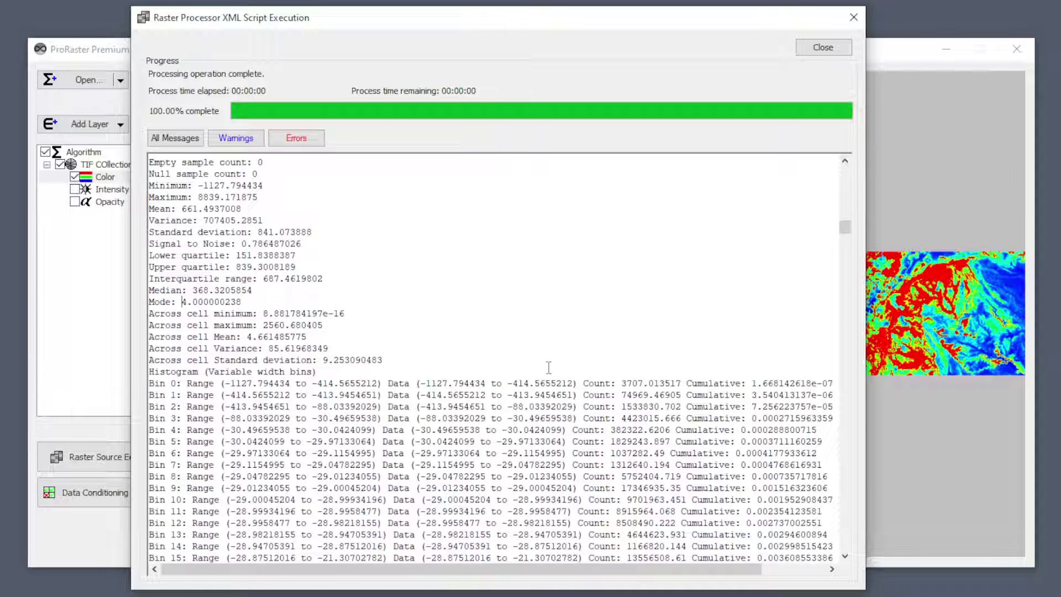
# Examine the across cell statistics and the variable width histogram bins, and close the complete report.
pyautogui.scroll(-2, 480, 320)
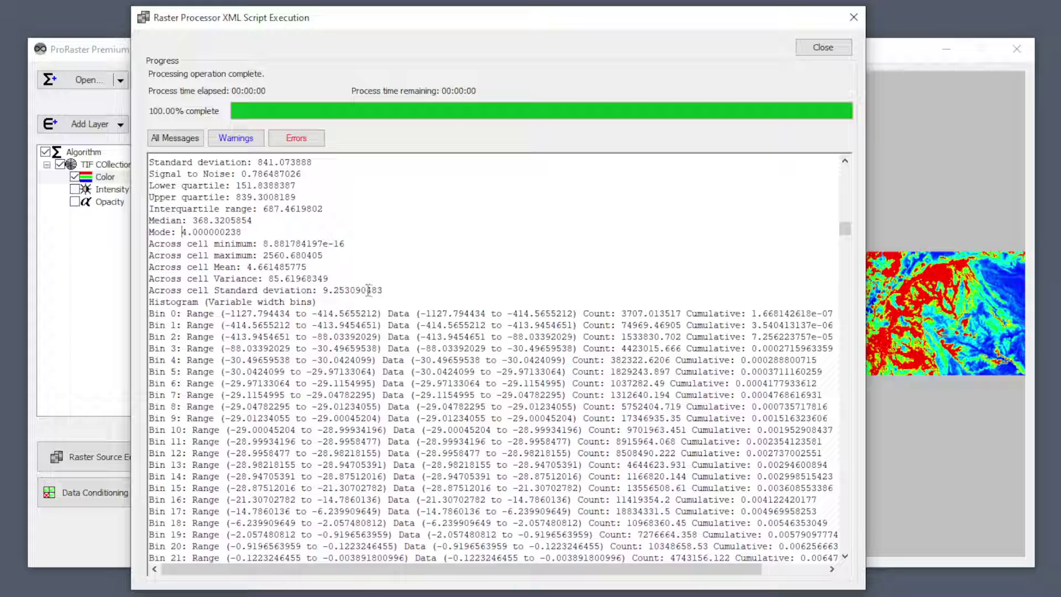
pyautogui.scroll(-3, 370, 290)
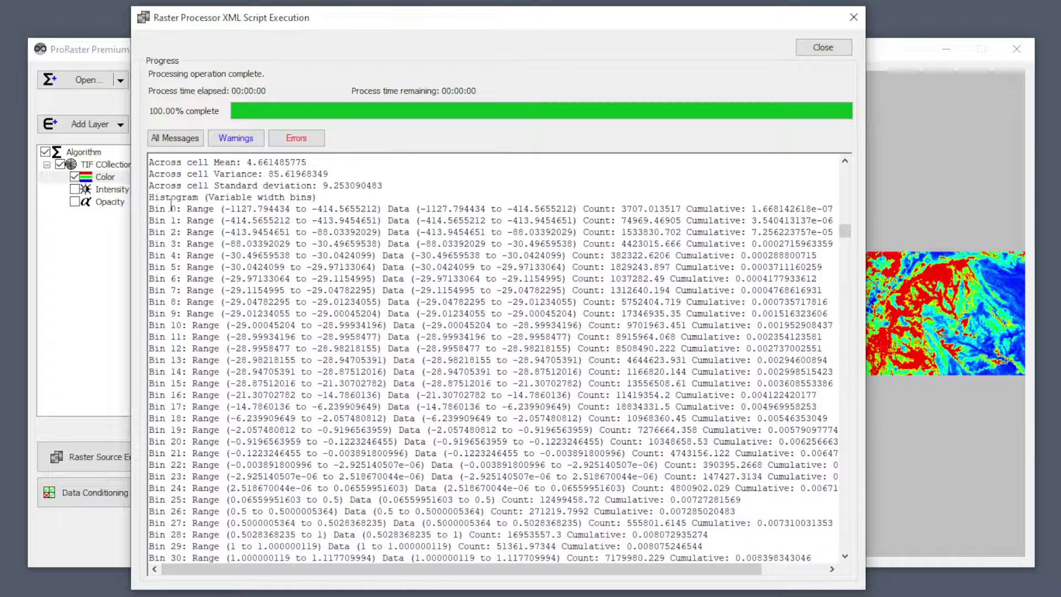
pyautogui.doubleClick(172, 197)
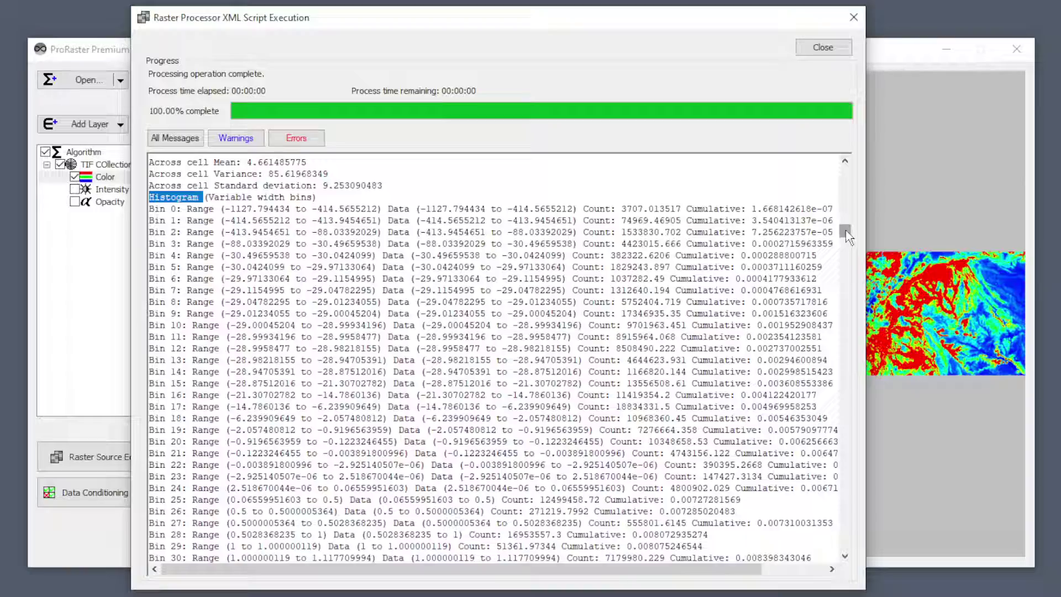
pyautogui.moveTo(849, 237); pyautogui.dragTo(884, 501)
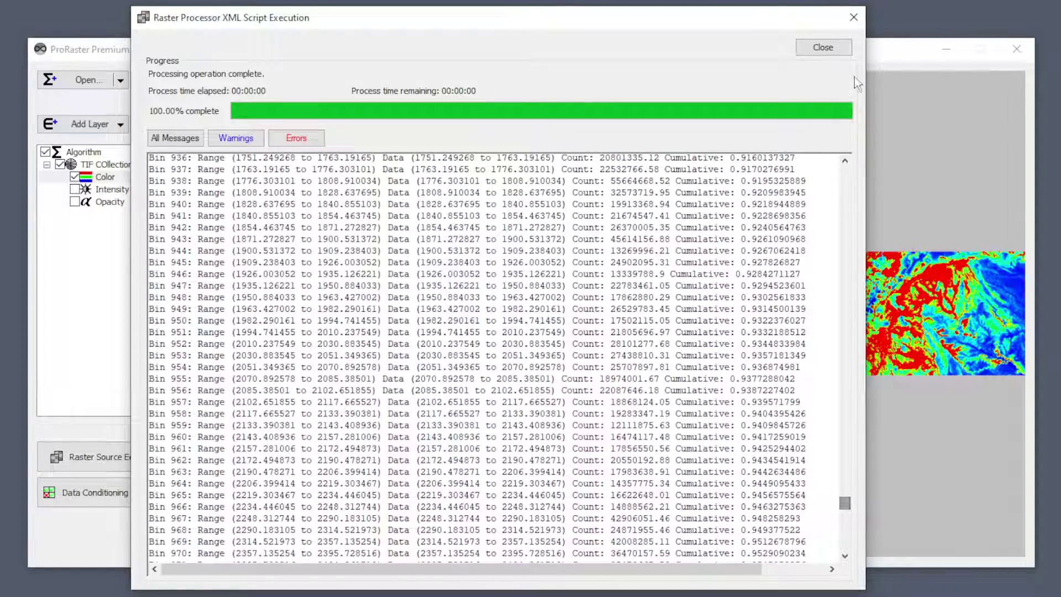
pyautogui.click(826, 49)
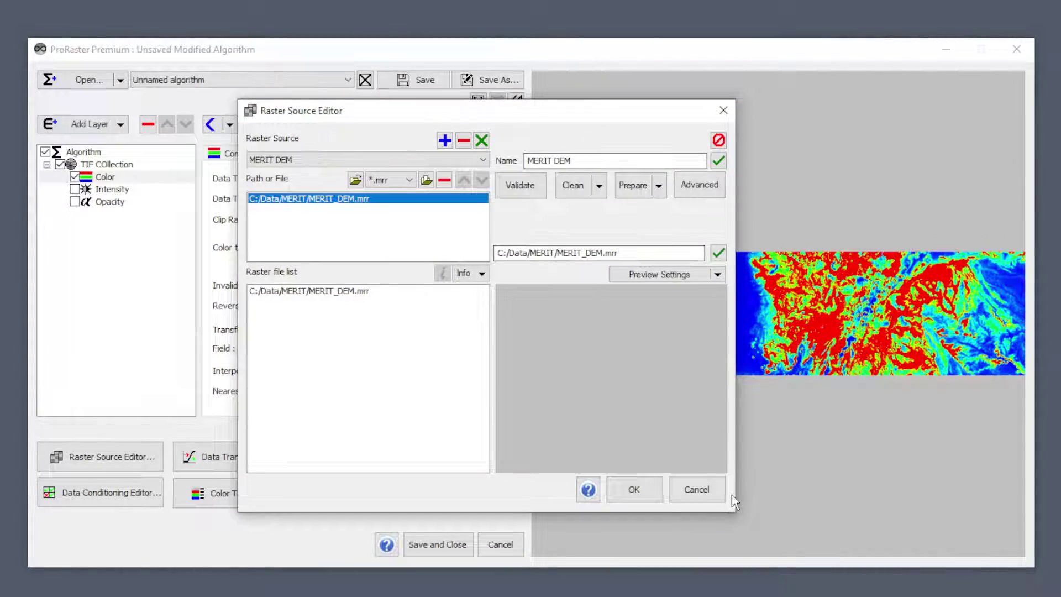
# Preview MERIT_DEM.mrr from the raster file list, and validate the MERIT DEM raster source.
pyautogui.click(343, 293)
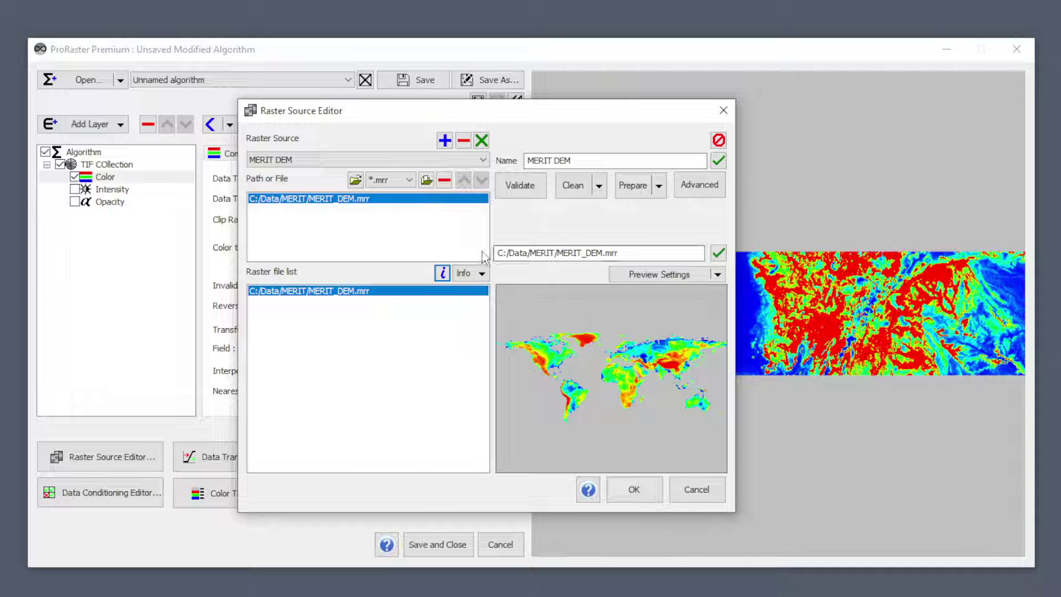
pyautogui.click(359, 199)
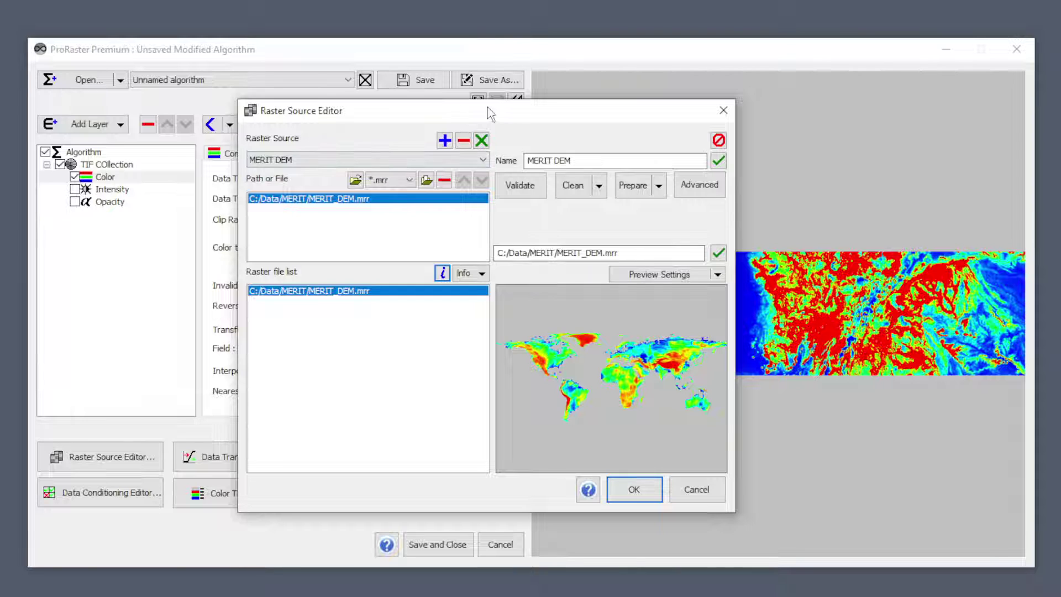
pyautogui.moveTo(514, 112); pyautogui.dragTo(462, 139)
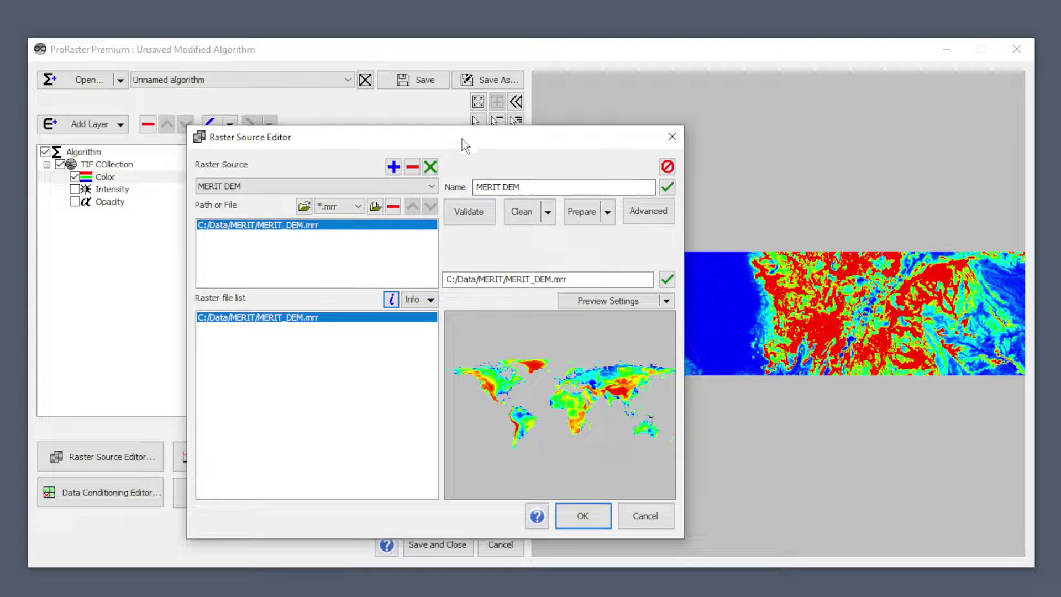
pyautogui.click(470, 213)
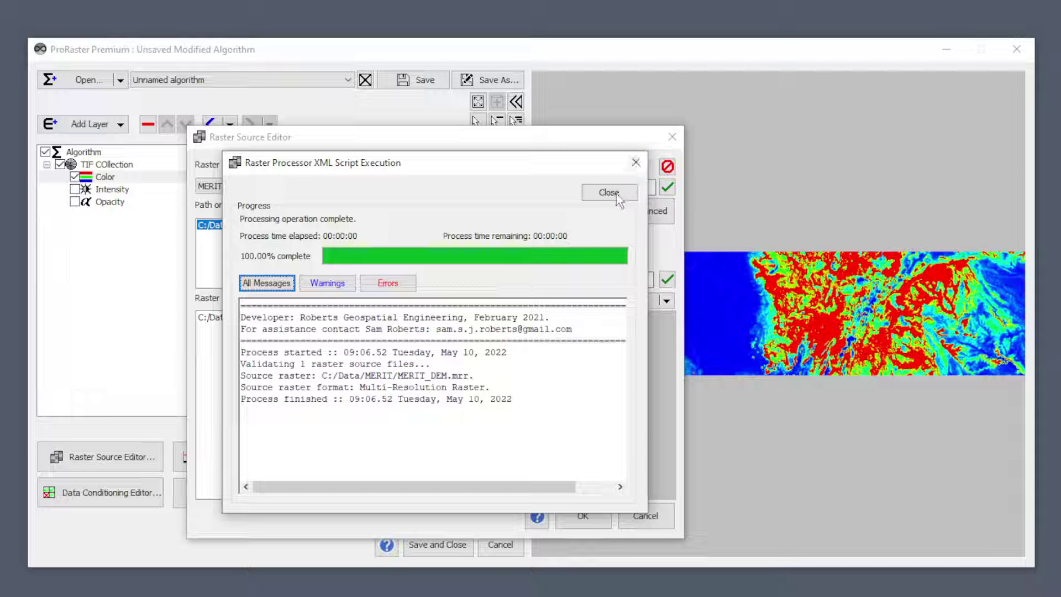
pyautogui.click(637, 167)
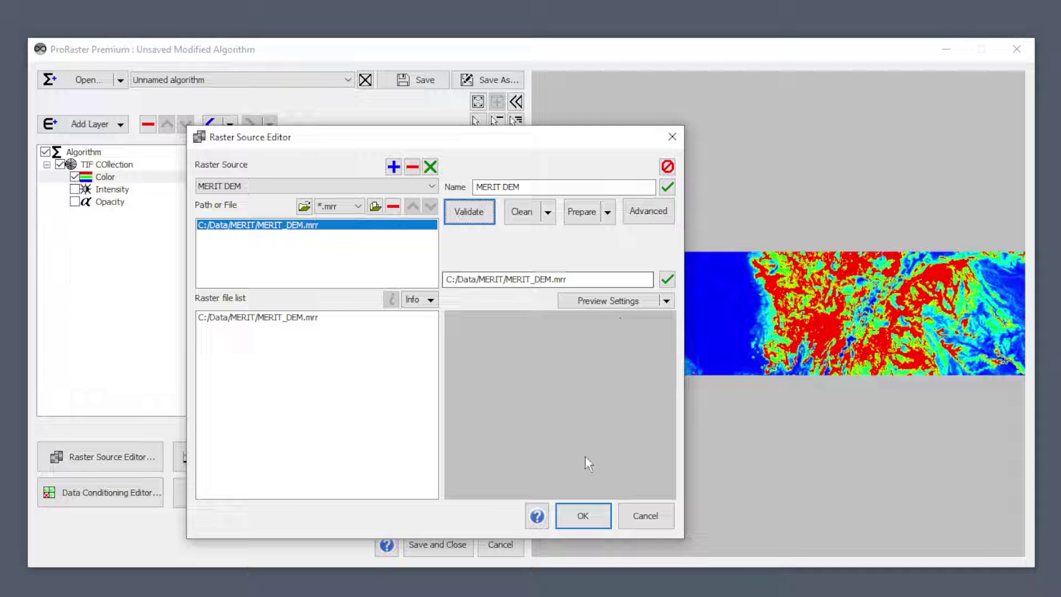
# Start a Cache + GHX Files clean of the MERIT DEM source, decline the deletion, and check the target file in the report.
pyautogui.click(547, 212)
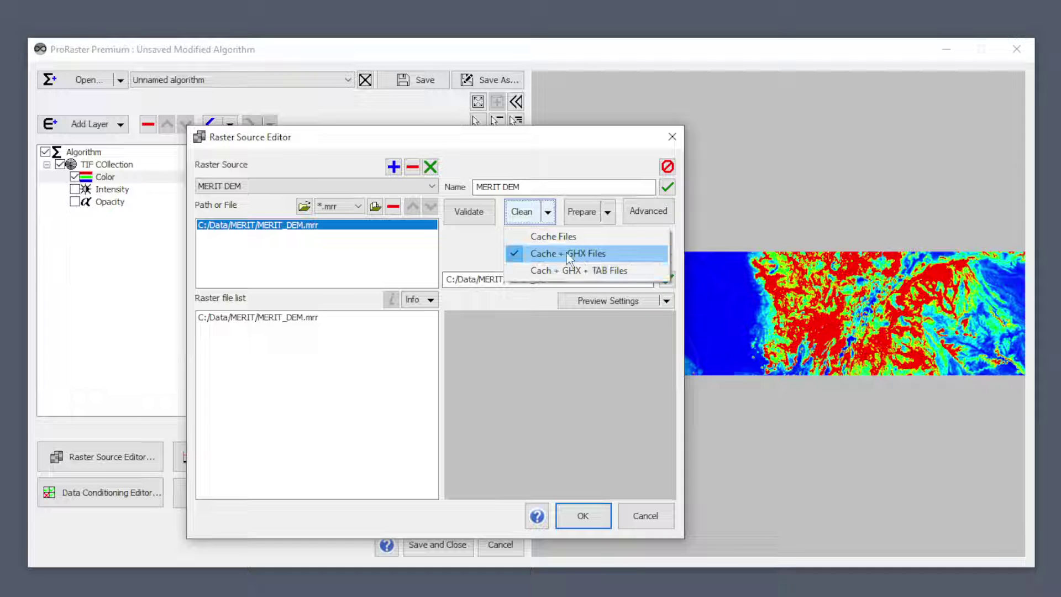
pyautogui.click(540, 147)
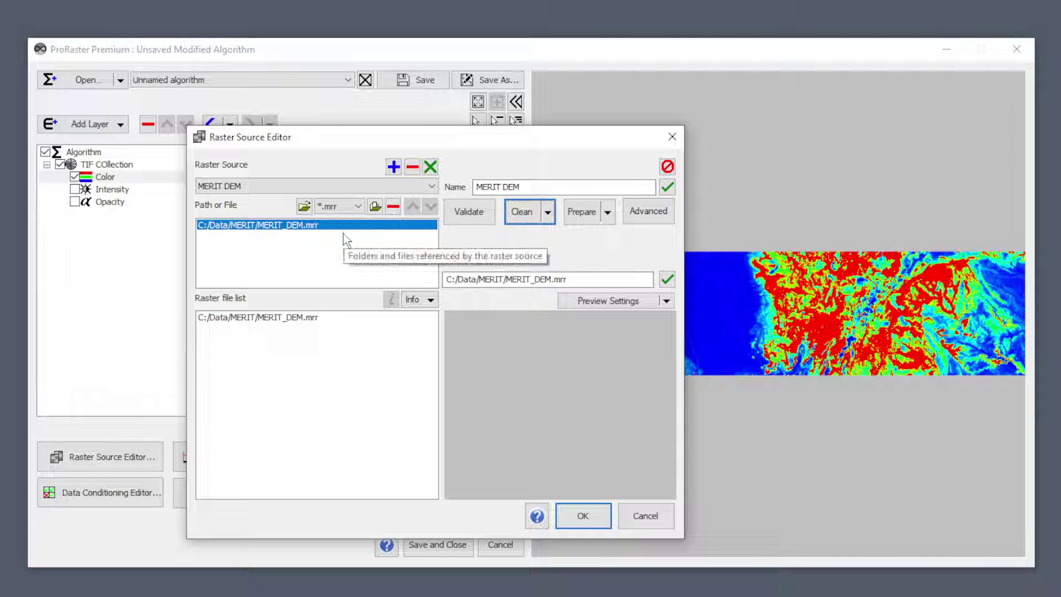
pyautogui.click(523, 214)
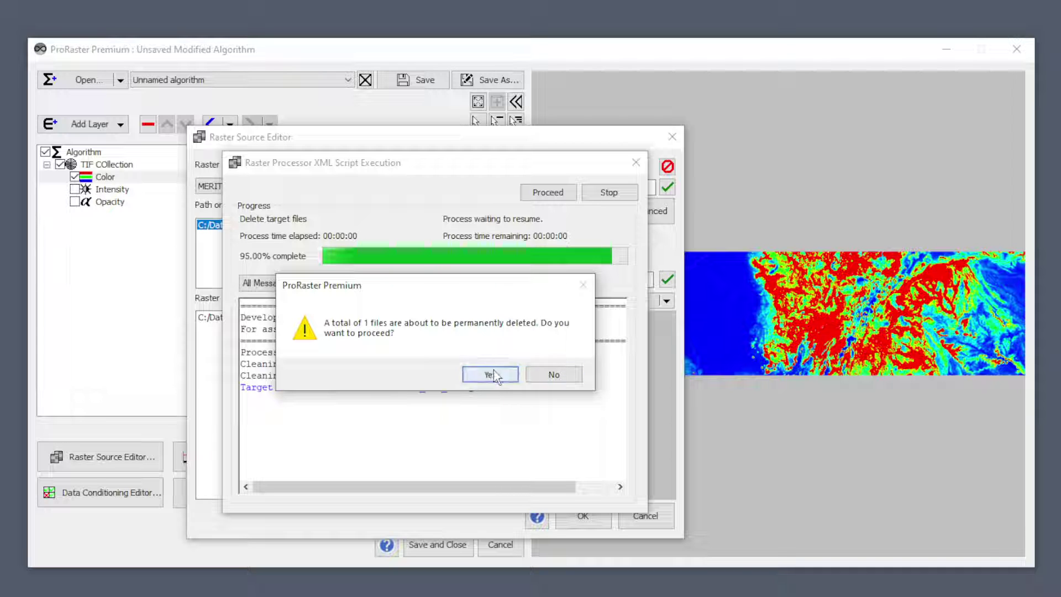
pyautogui.click(554, 375)
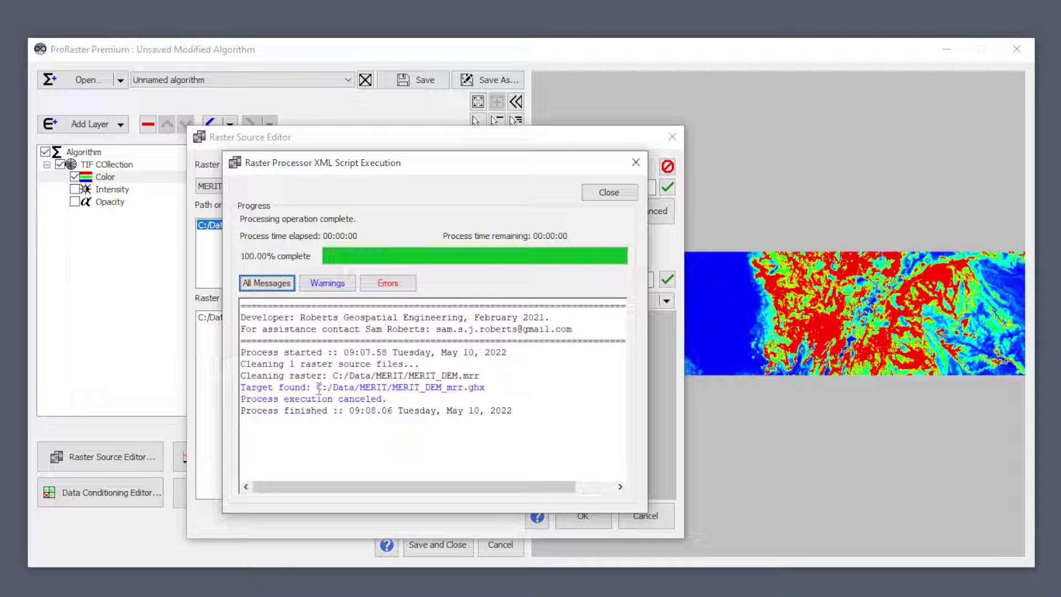
pyautogui.moveTo(316, 387); pyautogui.dragTo(489, 387)
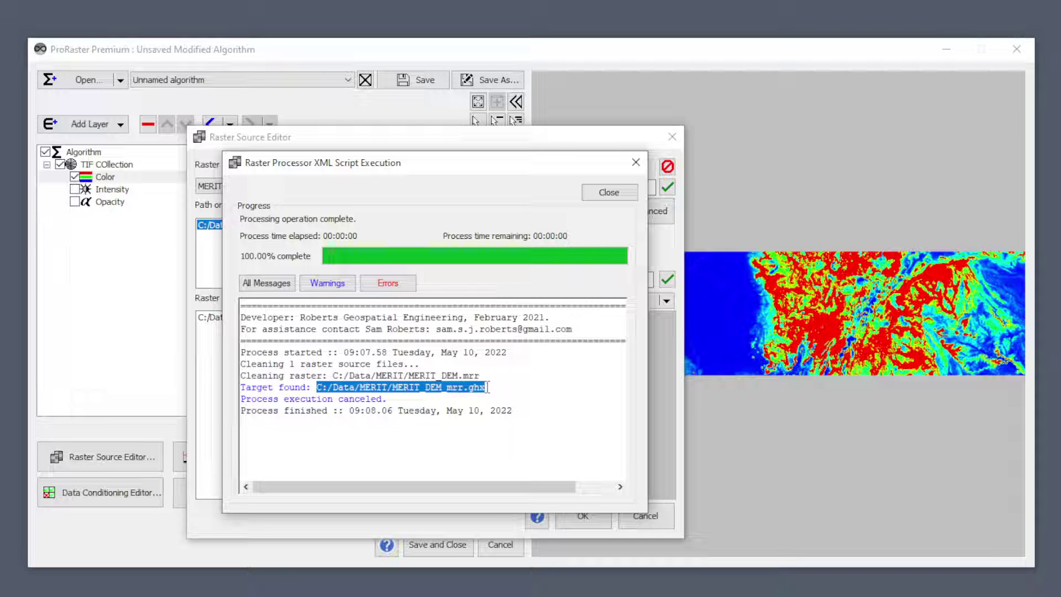
pyautogui.click(504, 387)
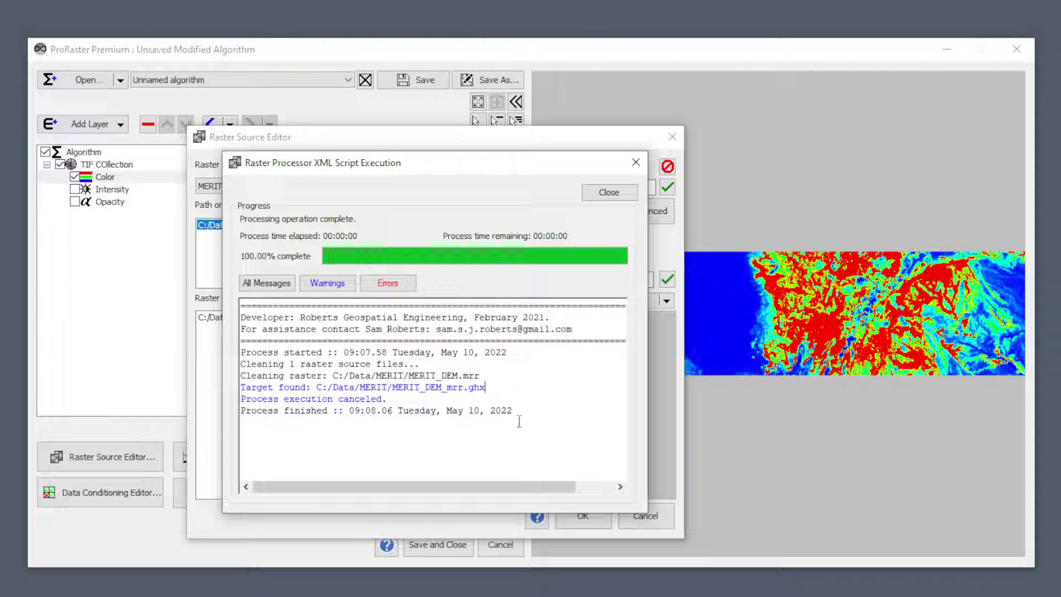
pyautogui.click(610, 198)
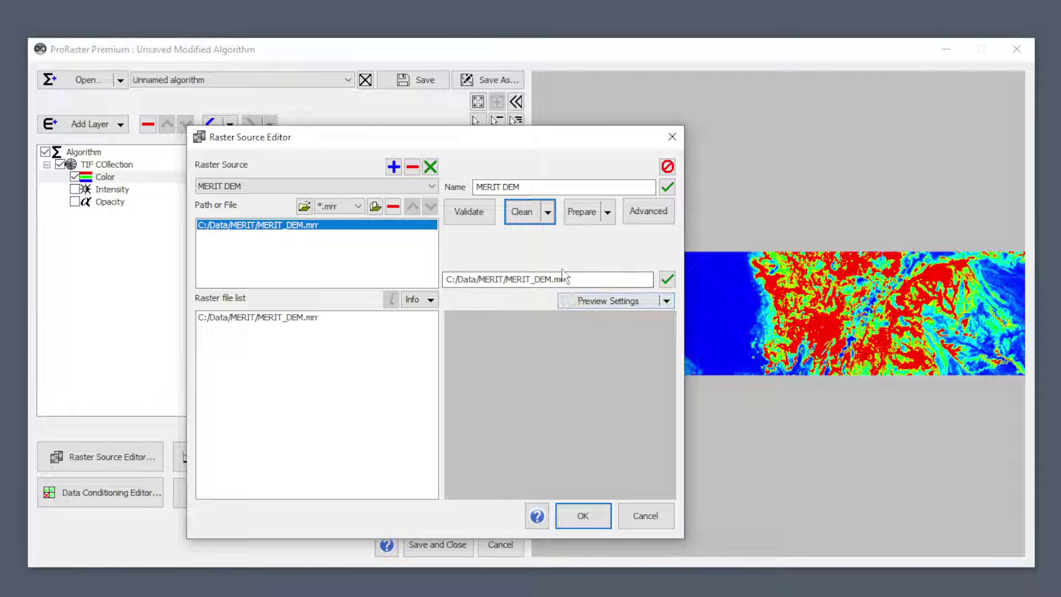
# Set the MERIT DEM source's preparation mode to Favor Quality, and check that option's selection.
pyautogui.click(608, 215)
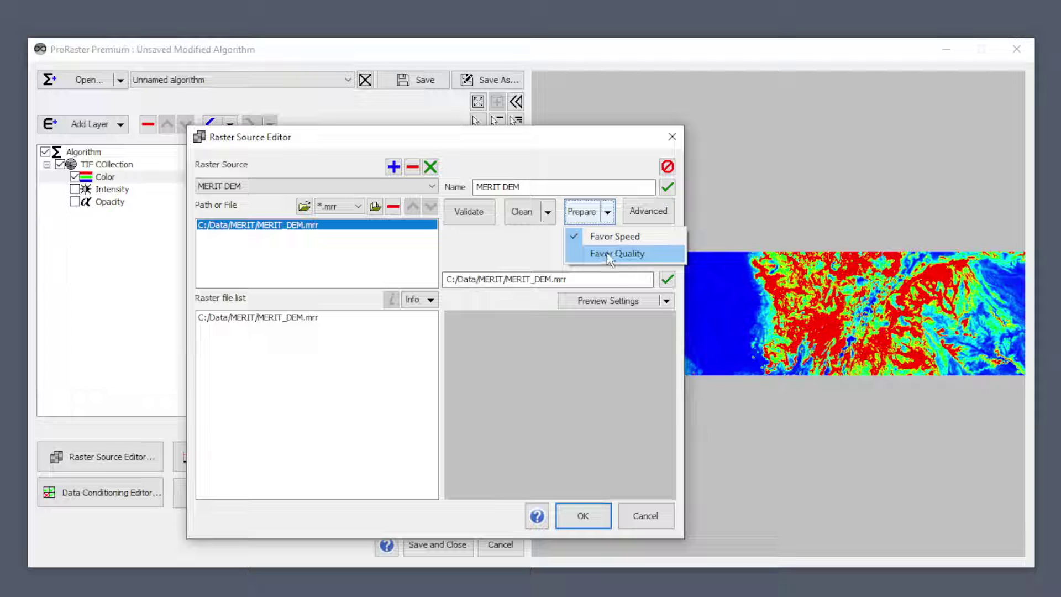
pyautogui.click(607, 254)
pyautogui.click(612, 216)
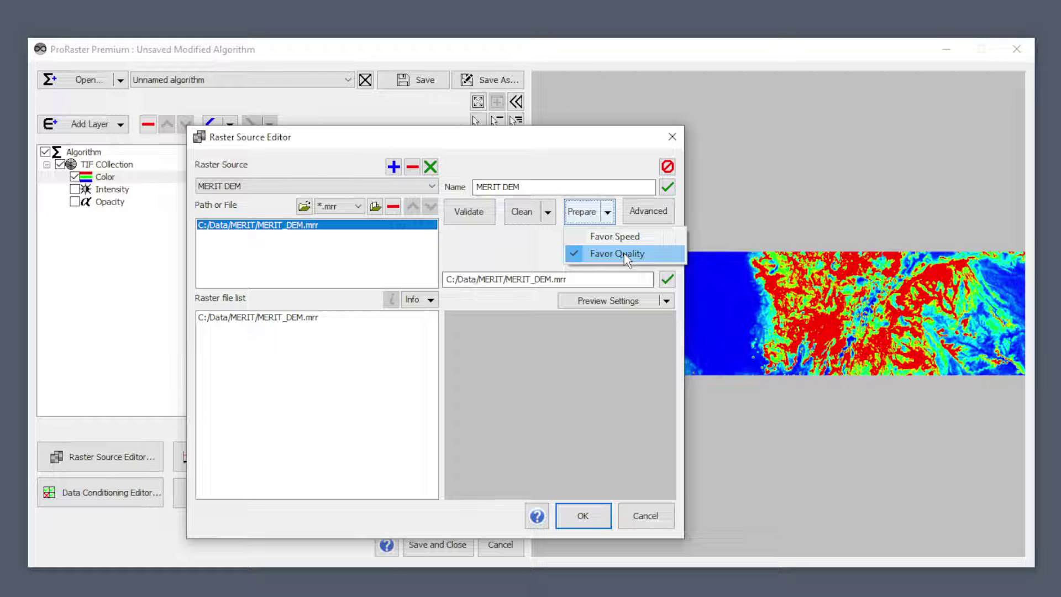
pyautogui.click(528, 251)
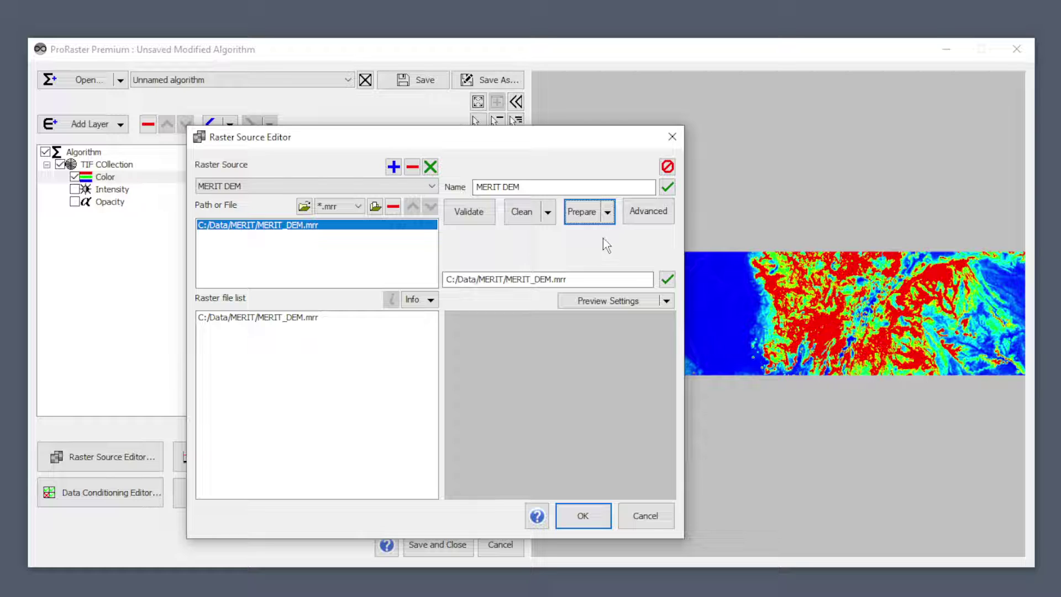
# Examine the MERIT DEM source's advanced driver preferences, and leave them and the Raster Source Editor without saving changes.
pyautogui.click(646, 213)
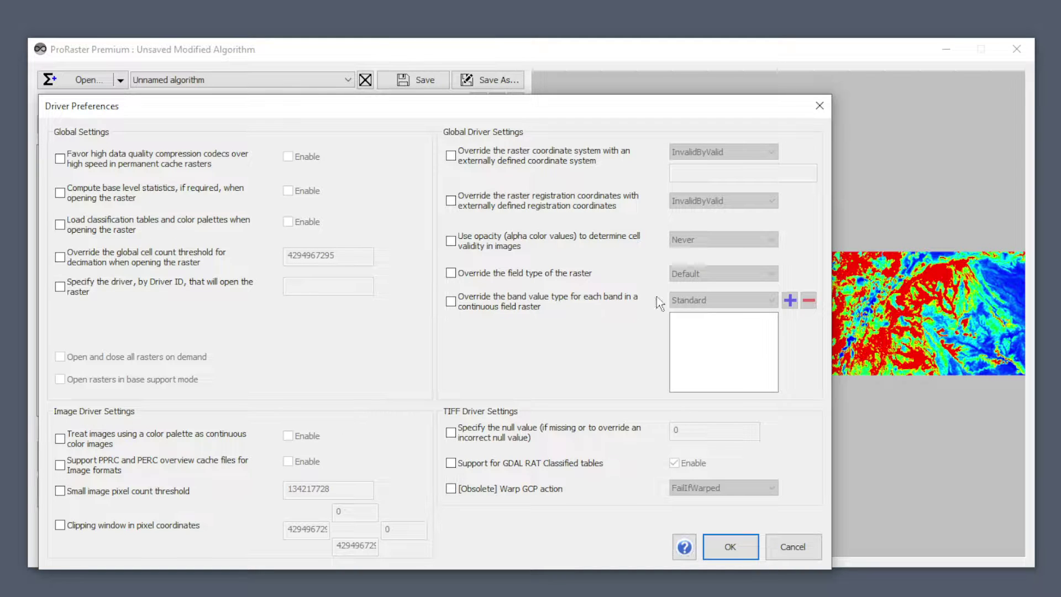
pyautogui.click(790, 548)
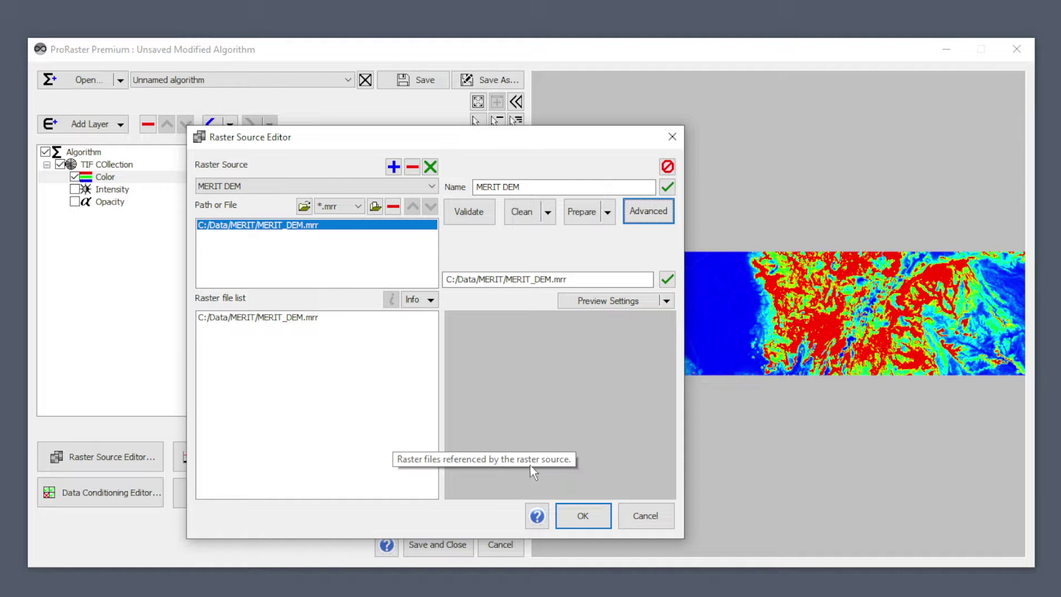
pyautogui.click(644, 516)
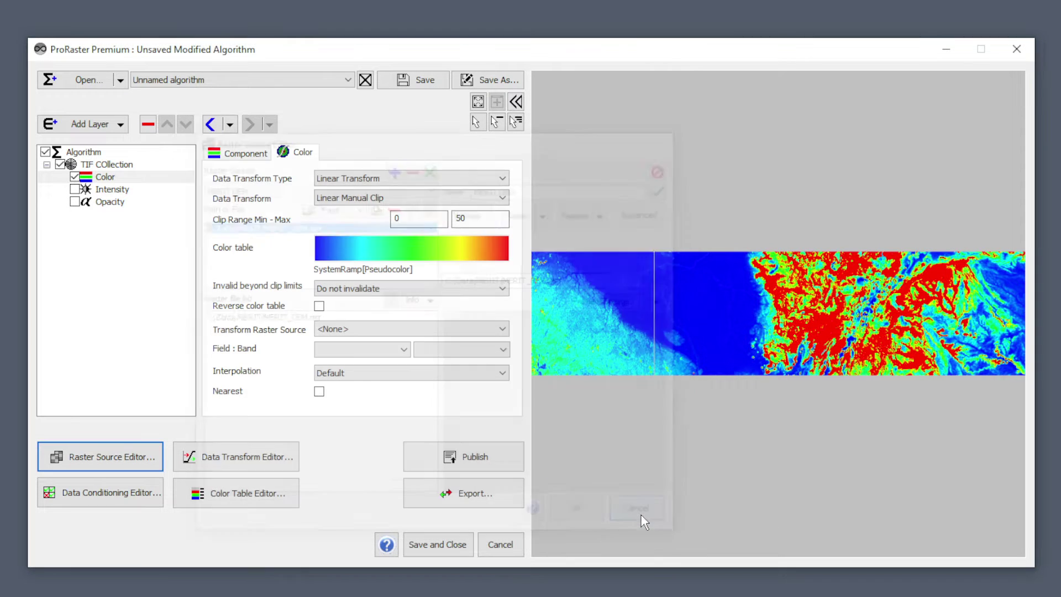